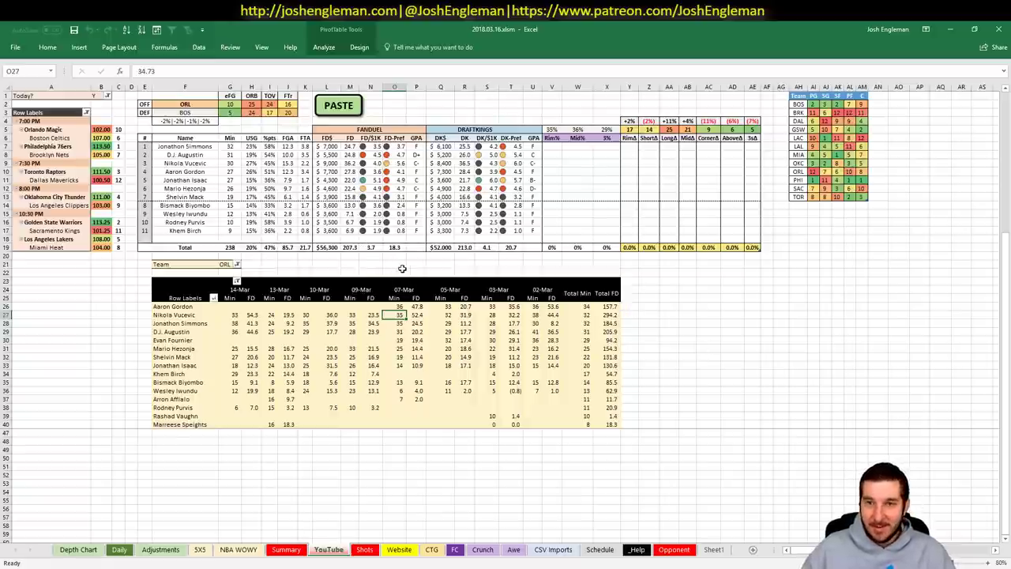
- Examine the Orlando matchup's slate totals, projected minutes, and FanDuel and DraftKings player values
{"action": "left_click", "coordinate": [56, 127]}
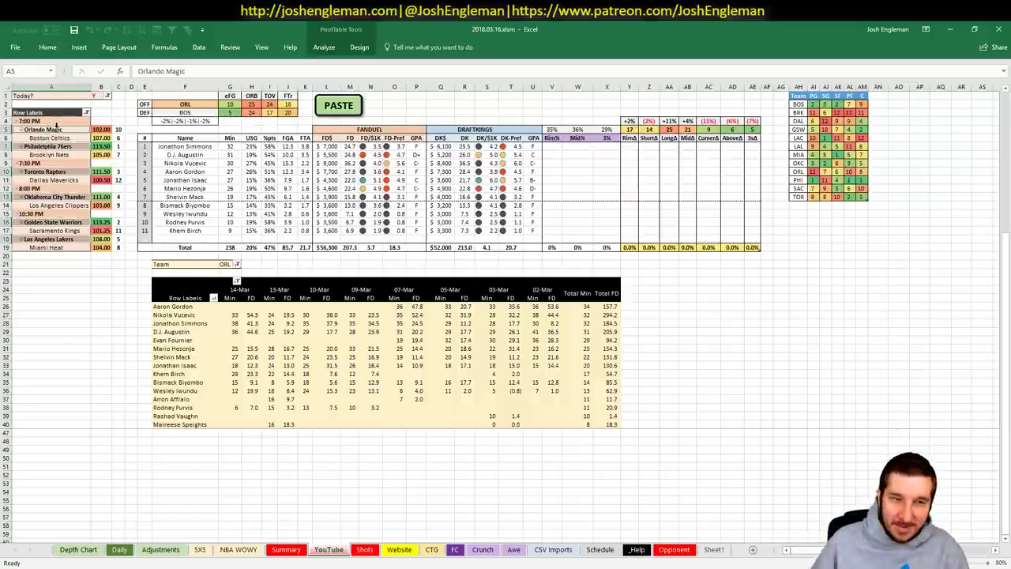
{"action": "left_click", "coordinate": [120, 104]}
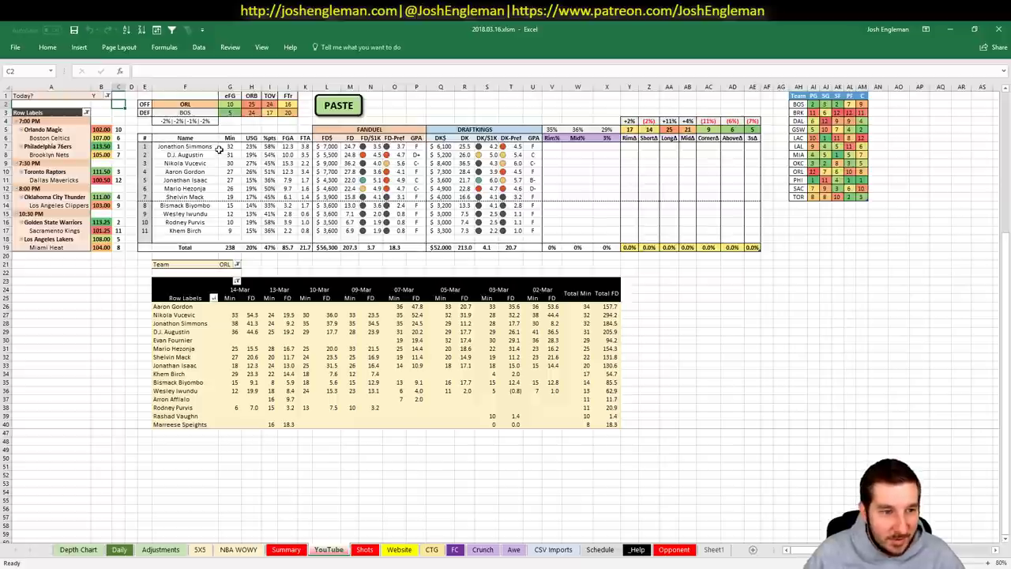
{"action": "left_click", "coordinate": [576, 195]}
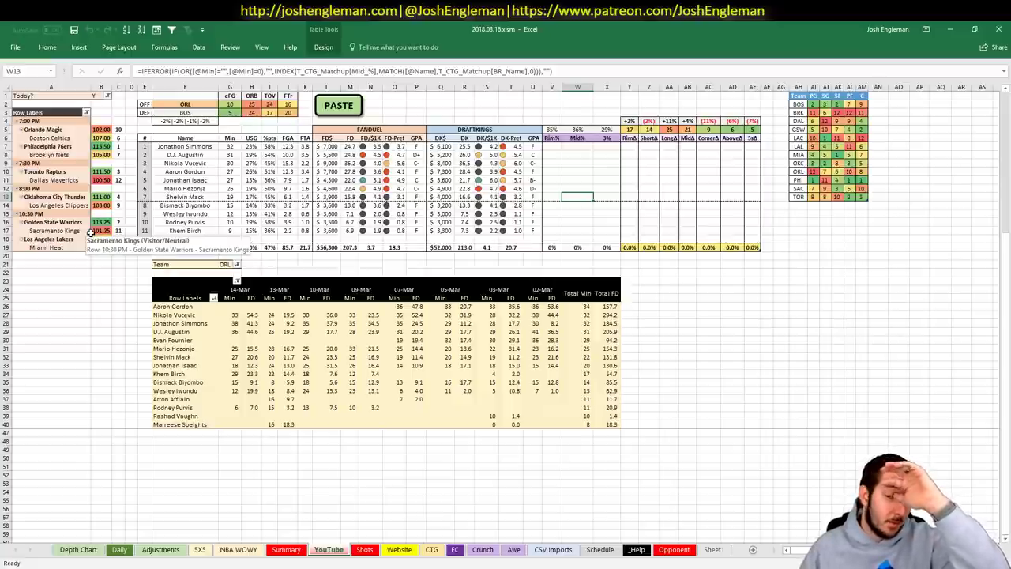
{"action": "left_click", "coordinate": [463, 222]}
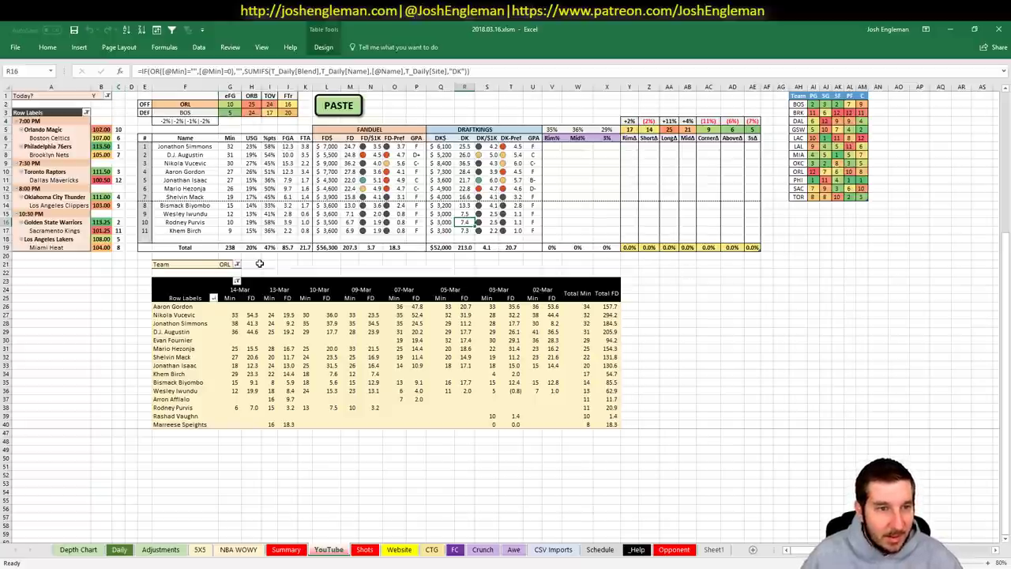
{"action": "left_click", "coordinate": [118, 272]}
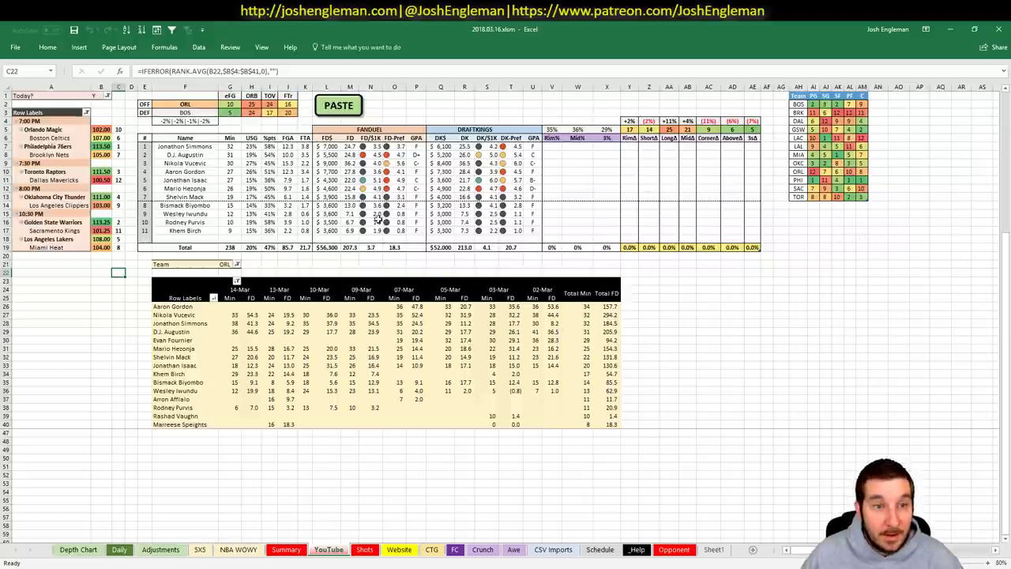
{"action": "left_click", "coordinate": [207, 172]}
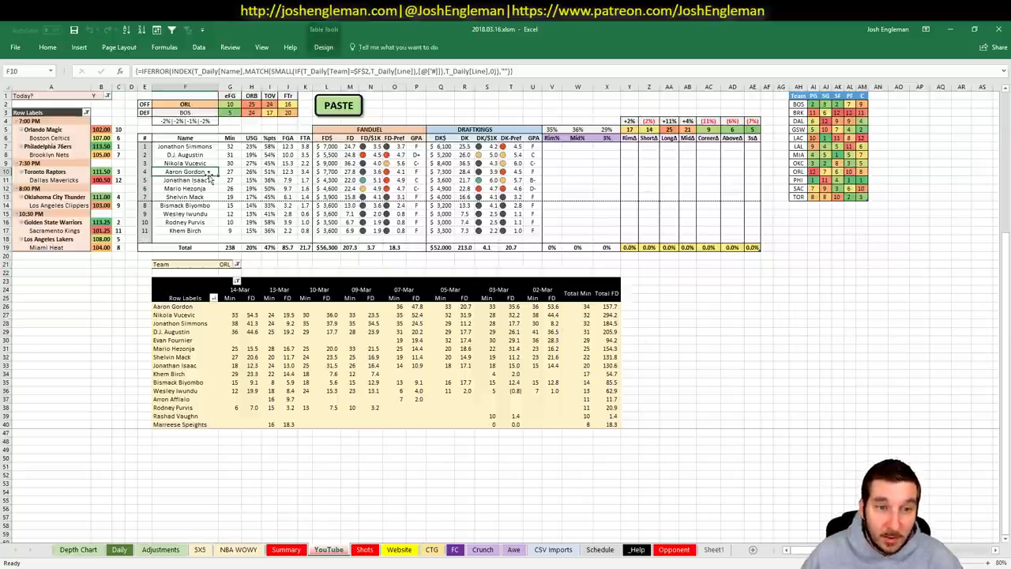
{"action": "left_click", "coordinate": [236, 171]}
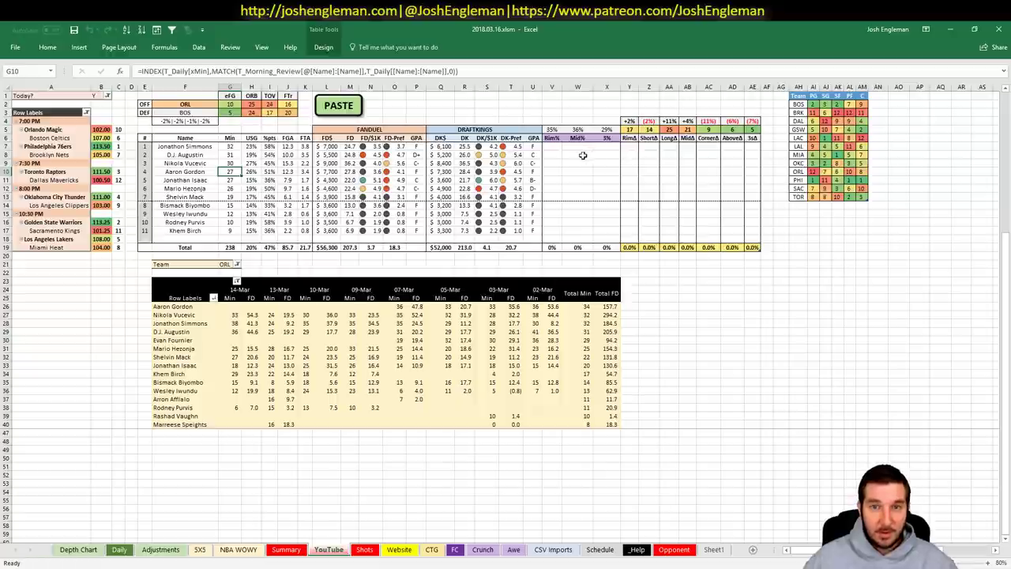
{"action": "left_click", "coordinate": [553, 159]}
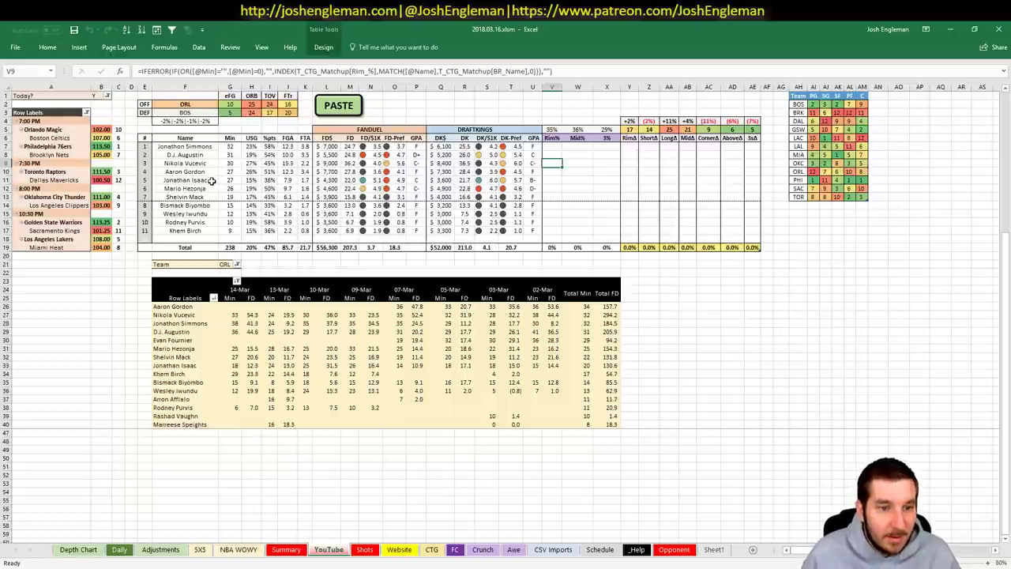
{"action": "left_click_drag", "start_coordinate": [212, 181], "coordinate": [532, 181]}
{"action": "left_click", "coordinate": [532, 180]}
{"action": "left_click", "coordinate": [444, 181]}
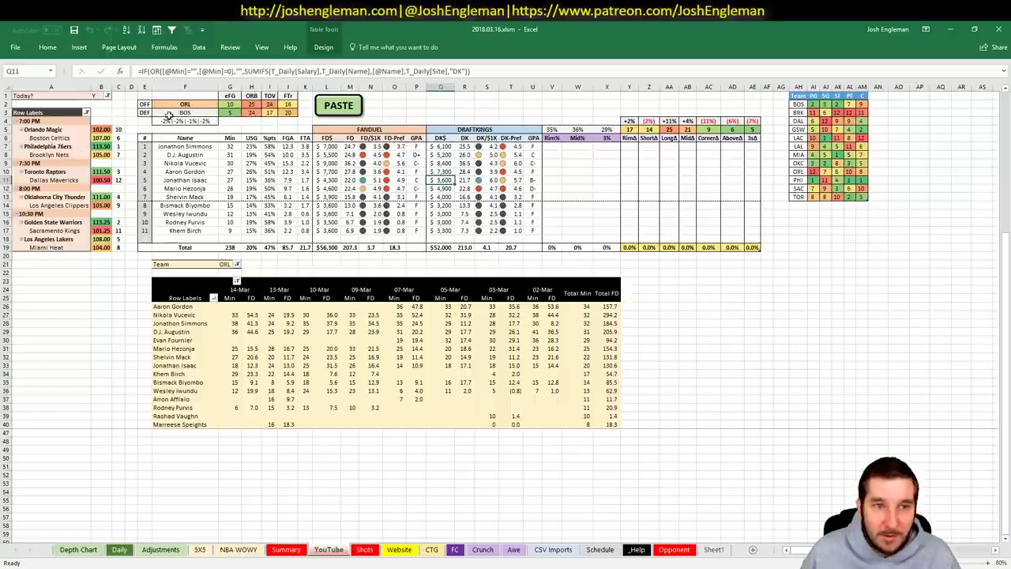
- Set the matchup's offensive team to BOS and filter the game-log pivot table below to BOS
{"action": "left_click", "coordinate": [199, 104]}
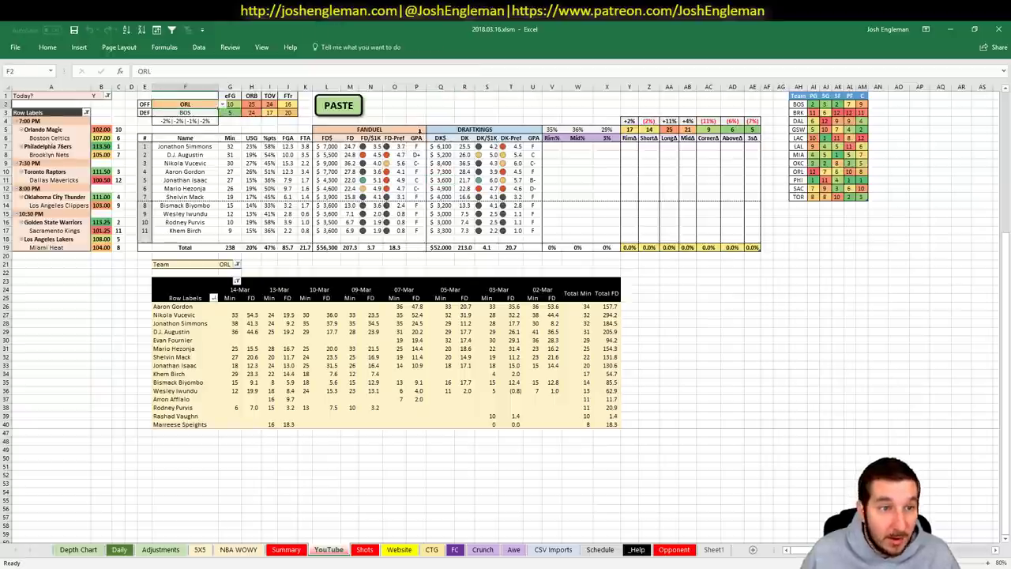
{"action": "type", "text": "BOS"}
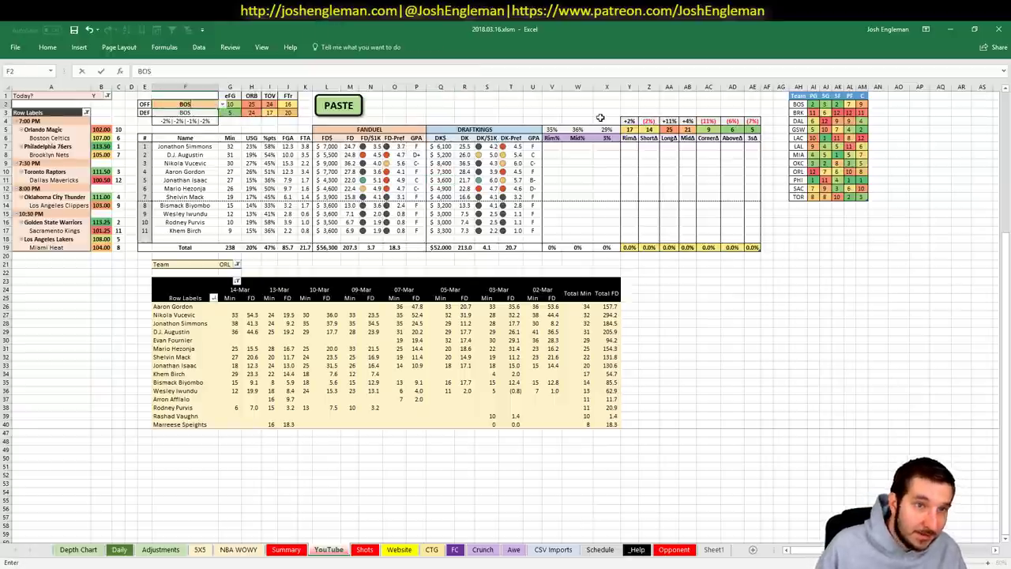
{"action": "key", "text": "Return"}
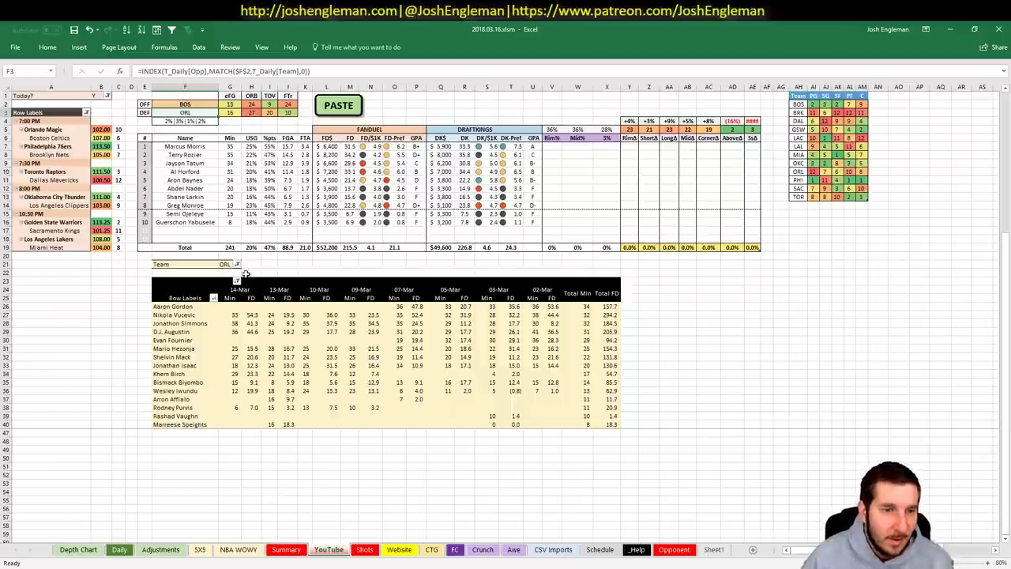
{"action": "left_click", "coordinate": [232, 263]}
{"action": "type", "text": "BOS"}
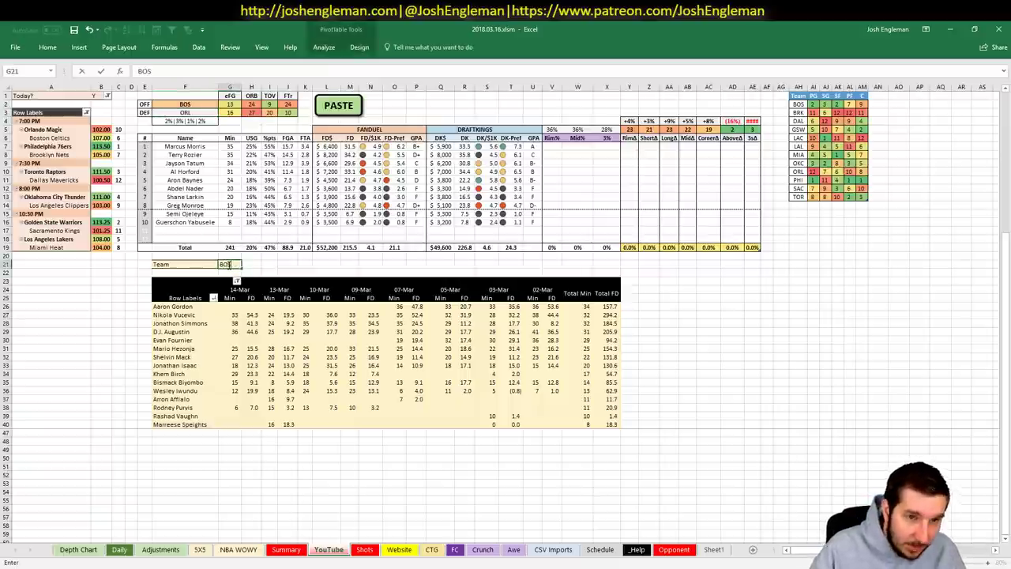
{"action": "key", "text": "Return"}
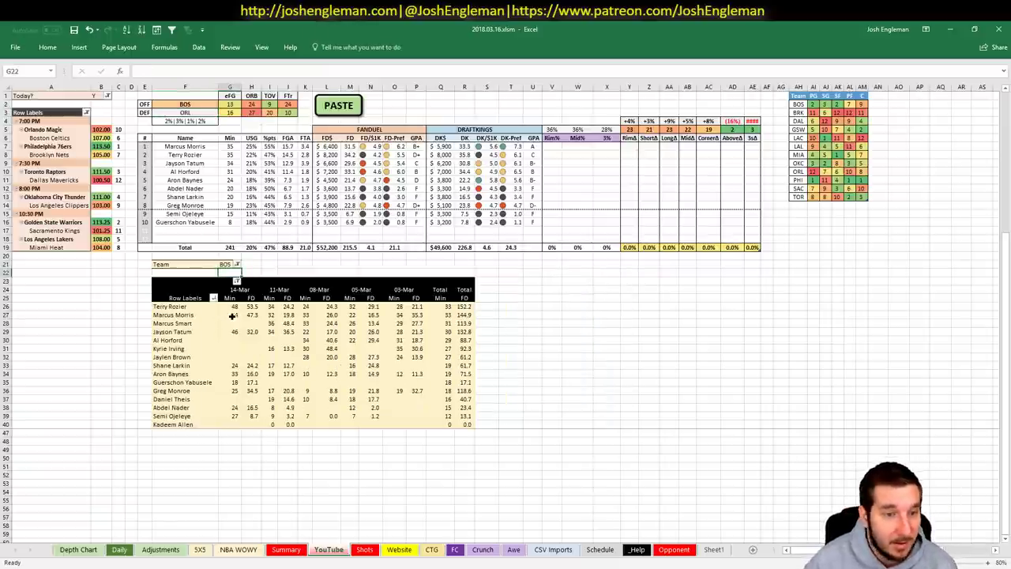
- Review the Boston players' 14-Mar minutes in the game-log pivot table
{"action": "left_click", "coordinate": [230, 315]}
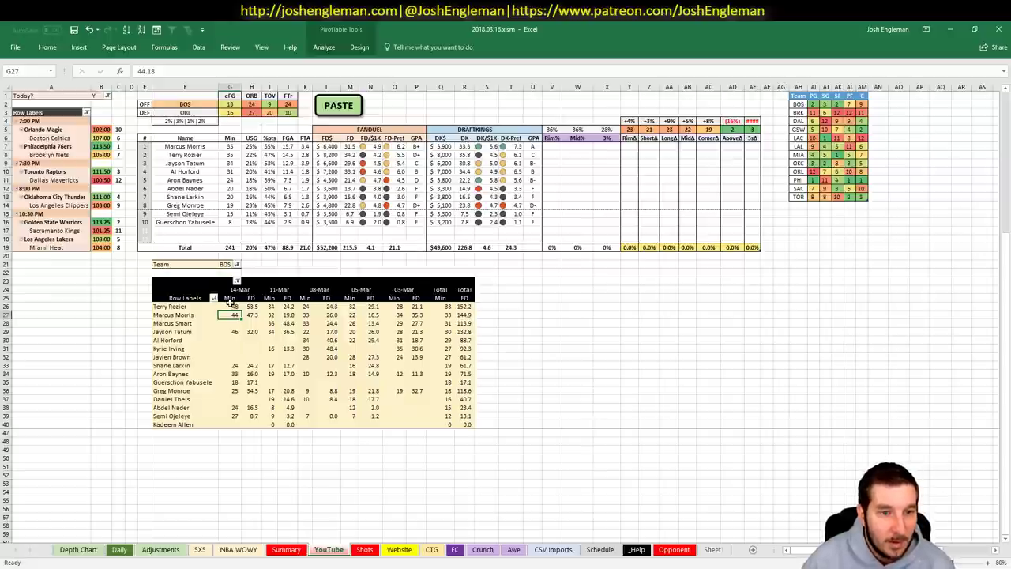
{"action": "left_click", "coordinate": [229, 306]}
{"action": "left_click_drag", "start_coordinate": [230, 306], "coordinate": [230, 424]}
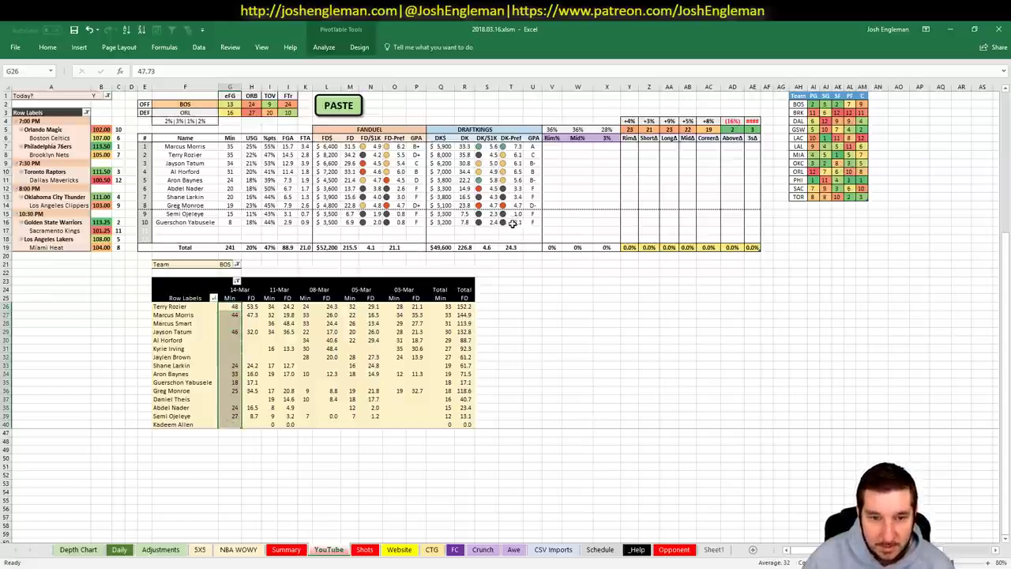
{"action": "left_click", "coordinate": [233, 315]}
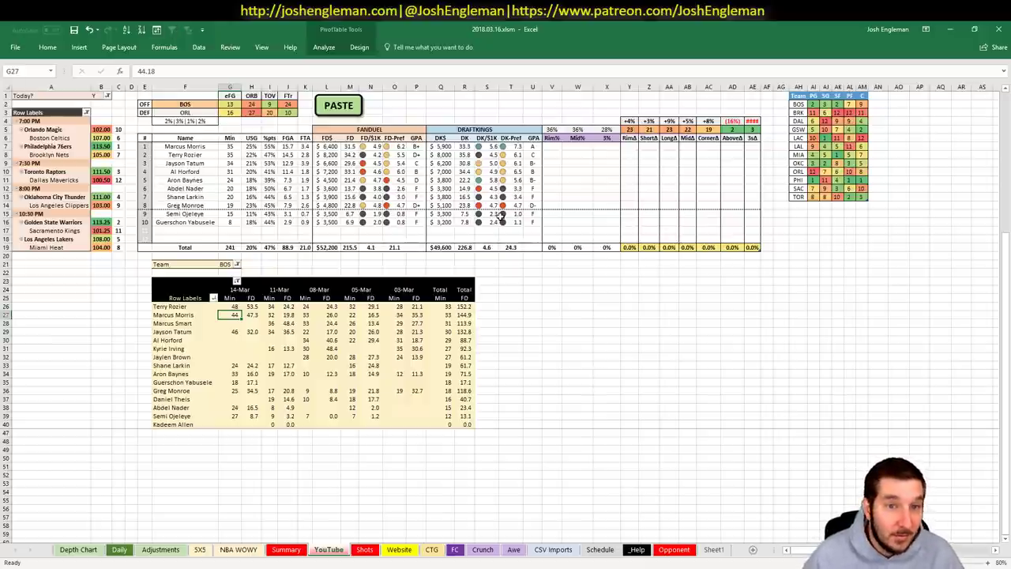
{"action": "left_click", "coordinate": [516, 272]}
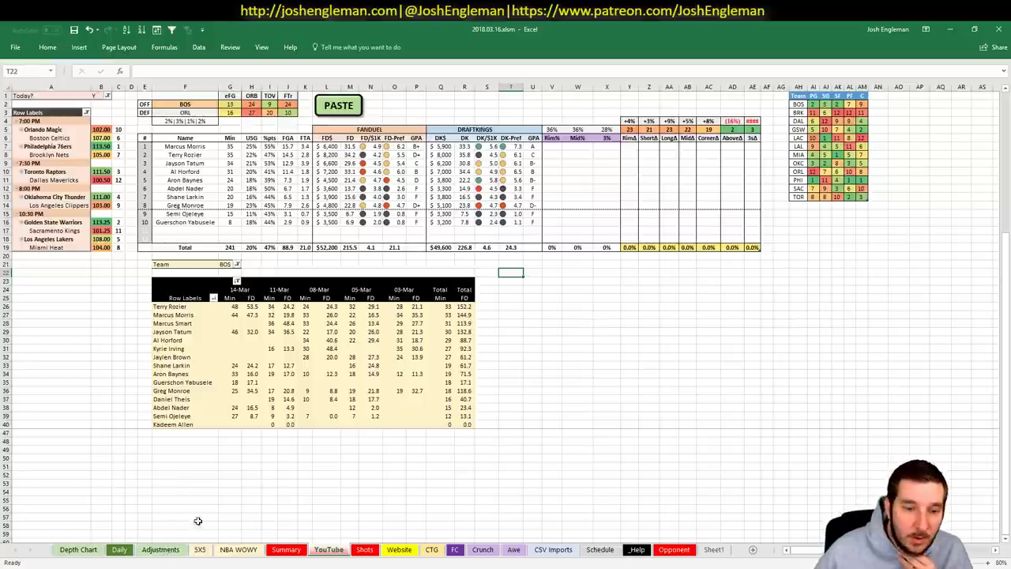
- Check the Boston players' positional rankings on the 5X5 sheet and open the Adjustments sheet
{"action": "left_click", "coordinate": [200, 549]}
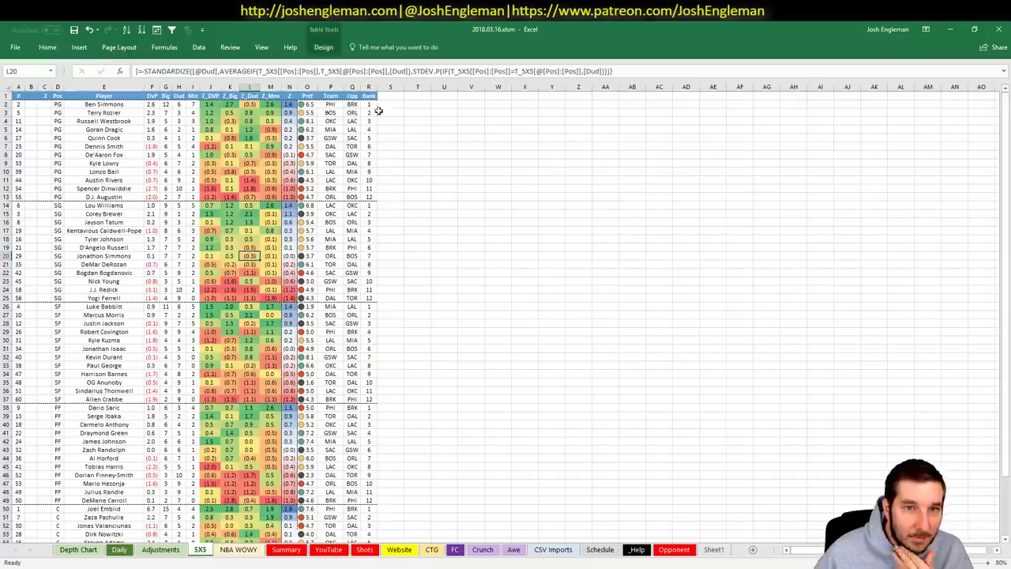
{"action": "left_click", "coordinate": [333, 114]}
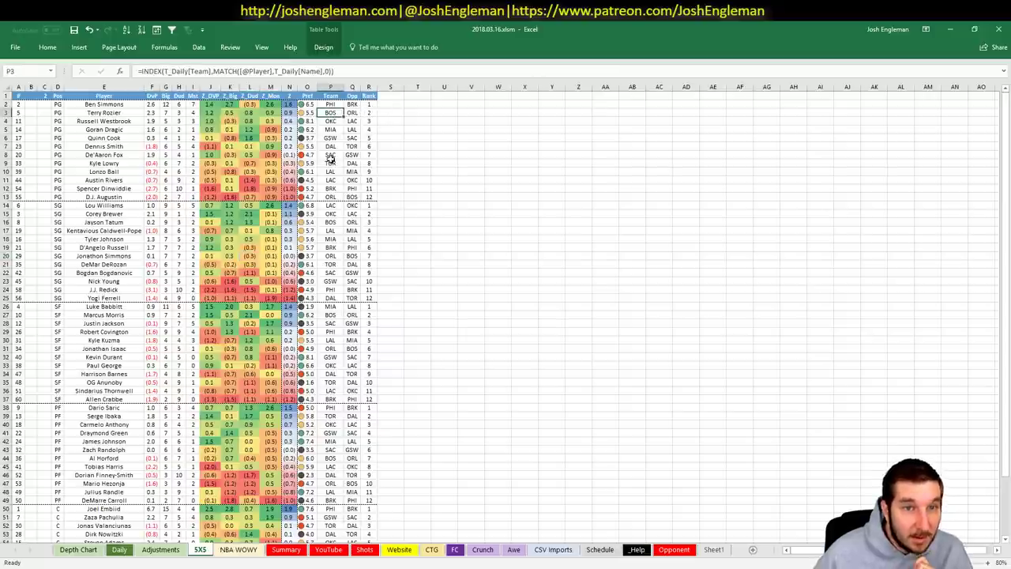
{"action": "left_click", "coordinate": [333, 222]}
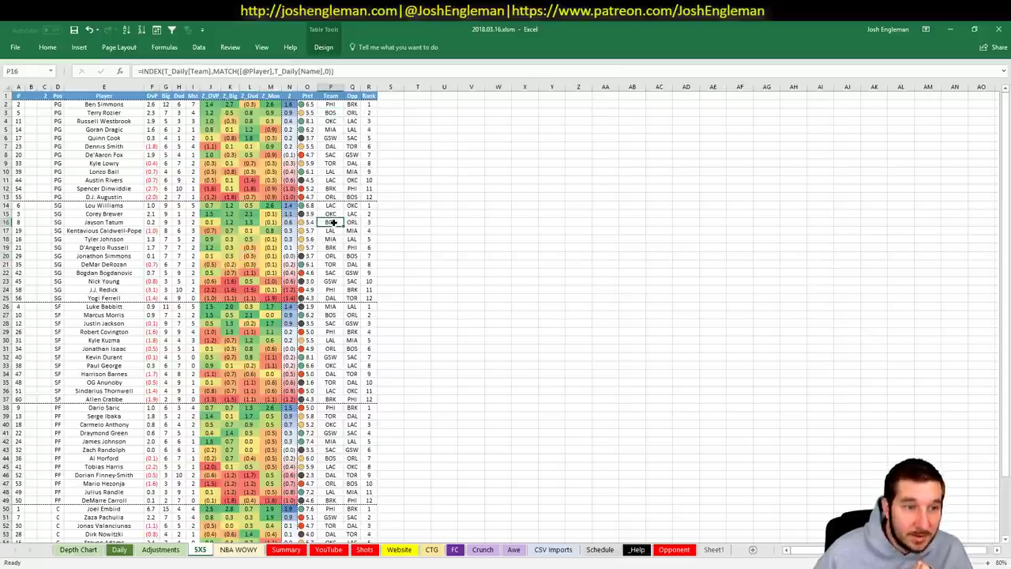
{"action": "left_click", "coordinate": [164, 550]}
{"action": "left_click", "coordinate": [184, 281]}
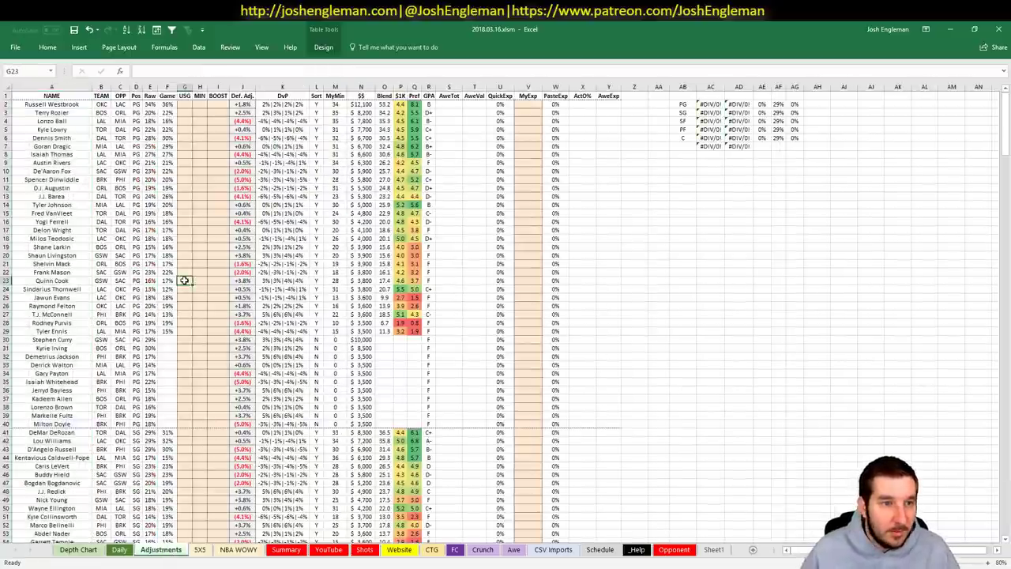
{"action": "left_click", "coordinate": [218, 113]}
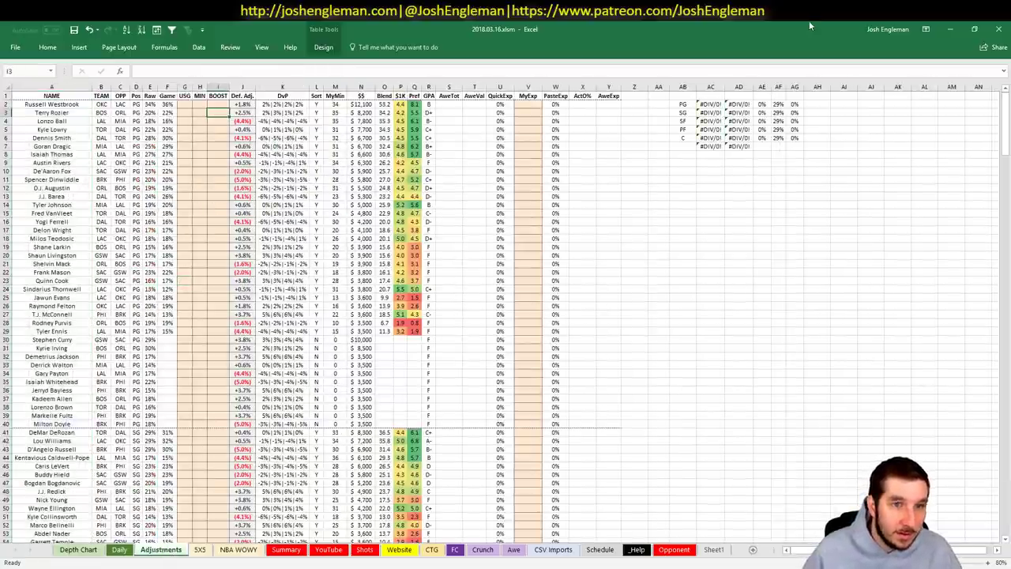
{"action": "type", "text": "3"}
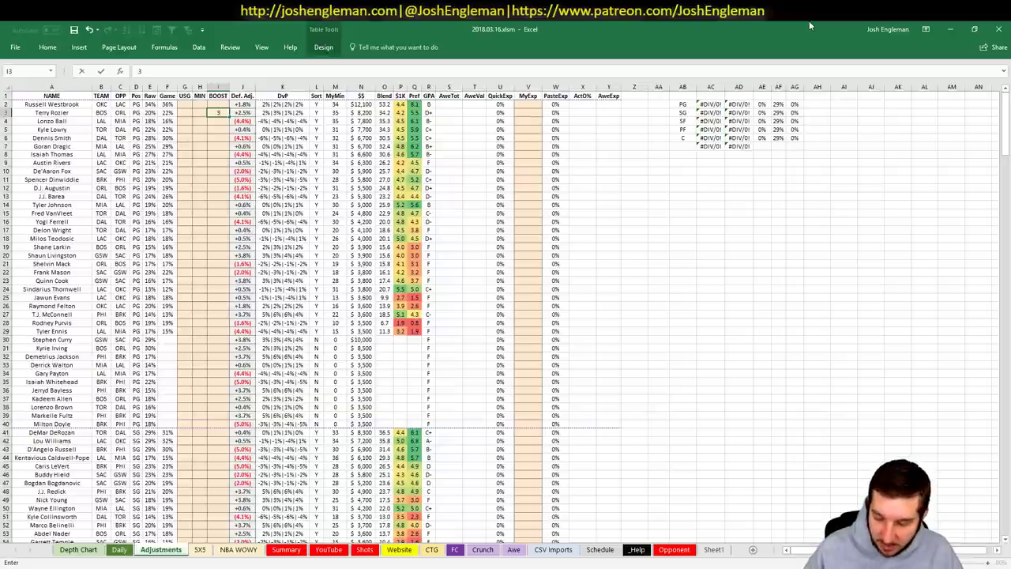
{"action": "key", "text": "Return"}
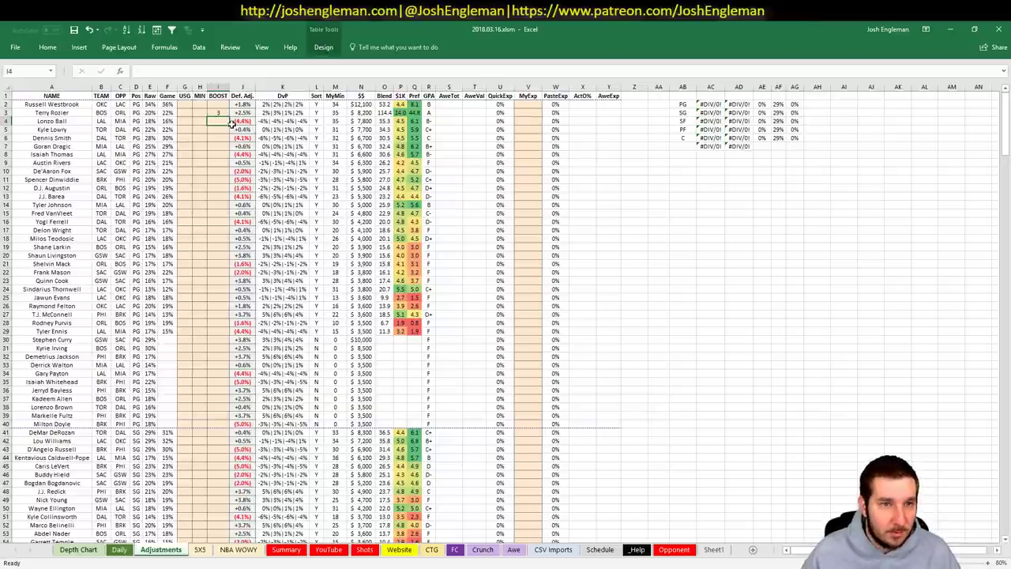
{"action": "left_click", "coordinate": [218, 113]}
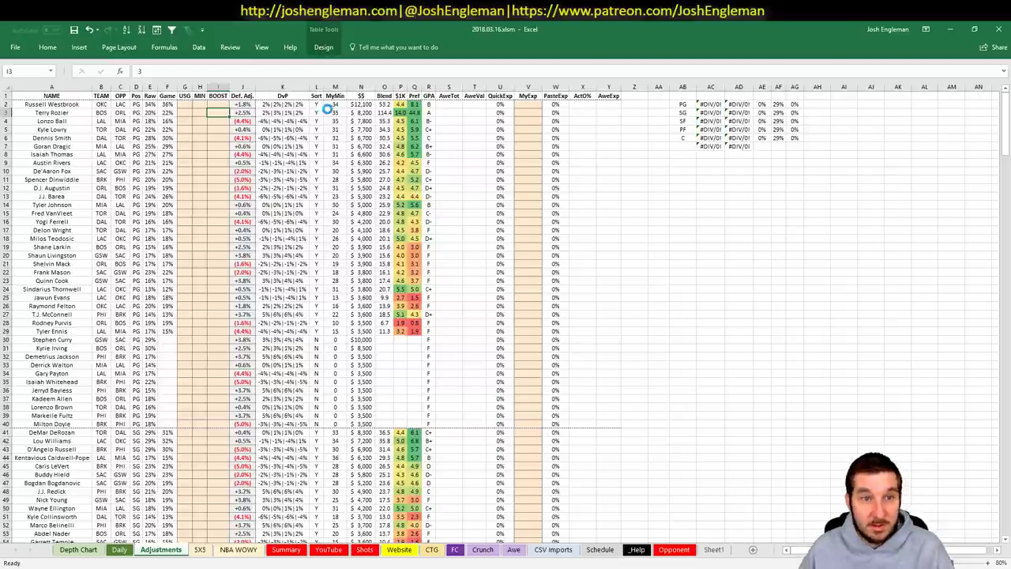
- Format the BOOST column's cells as percentages and set Terry Rozier's boost to 3%
{"action": "left_click", "coordinate": [219, 94]}
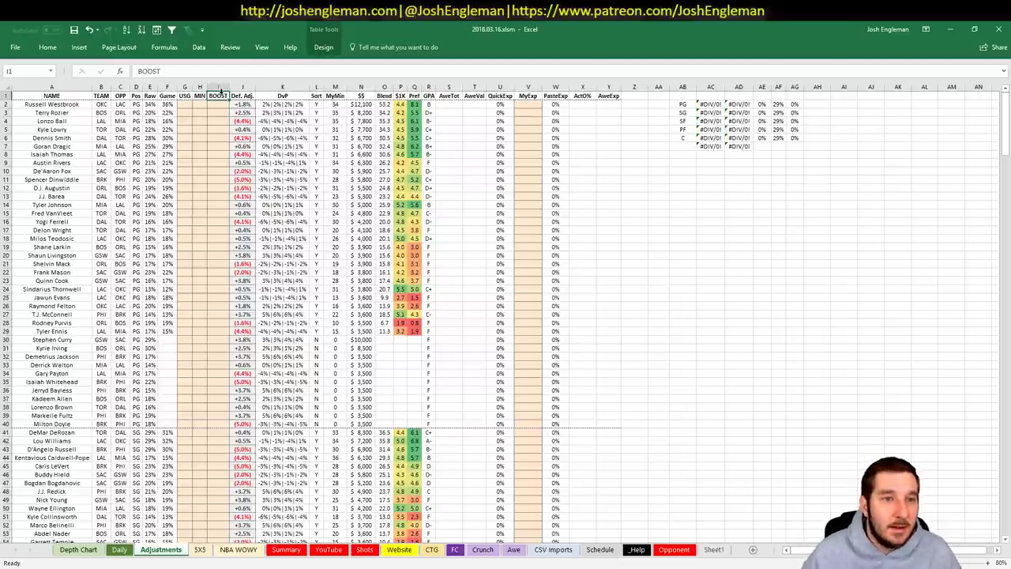
{"action": "left_click", "coordinate": [219, 93]}
{"action": "double_click", "coordinate": [47, 46]}
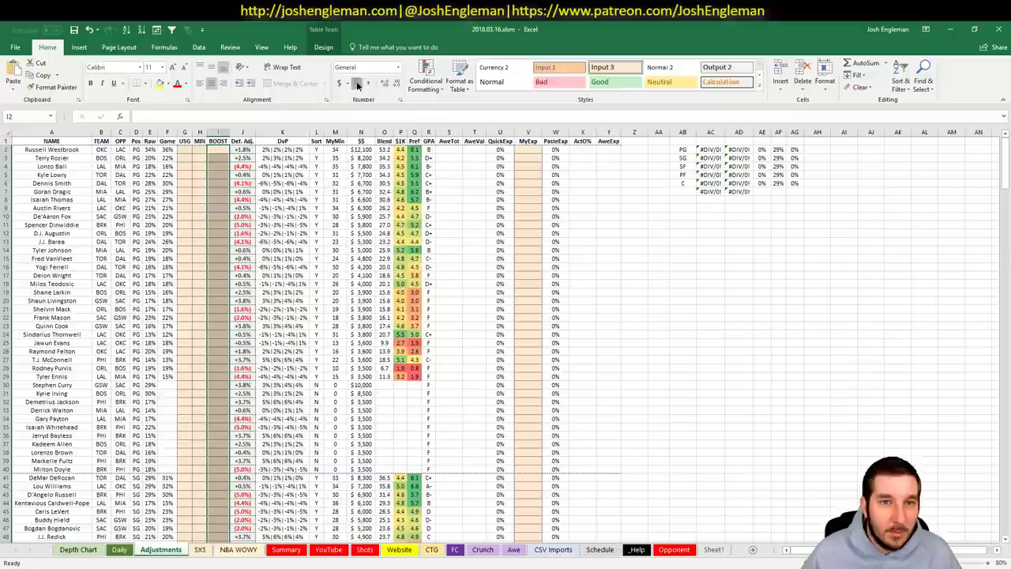
{"action": "left_click", "coordinate": [357, 84]}
{"action": "key", "text": "Down"}
{"action": "type", "text": "3"}
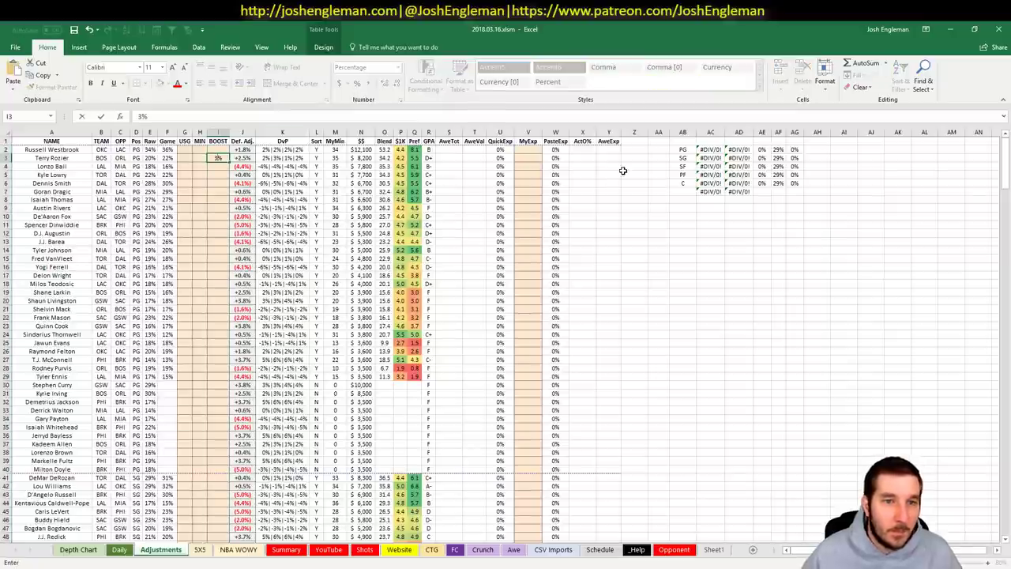
{"action": "key", "text": "Return"}
- Return to the YouTube matchup sheet and save the workbook
{"action": "left_click", "coordinate": [327, 550]}
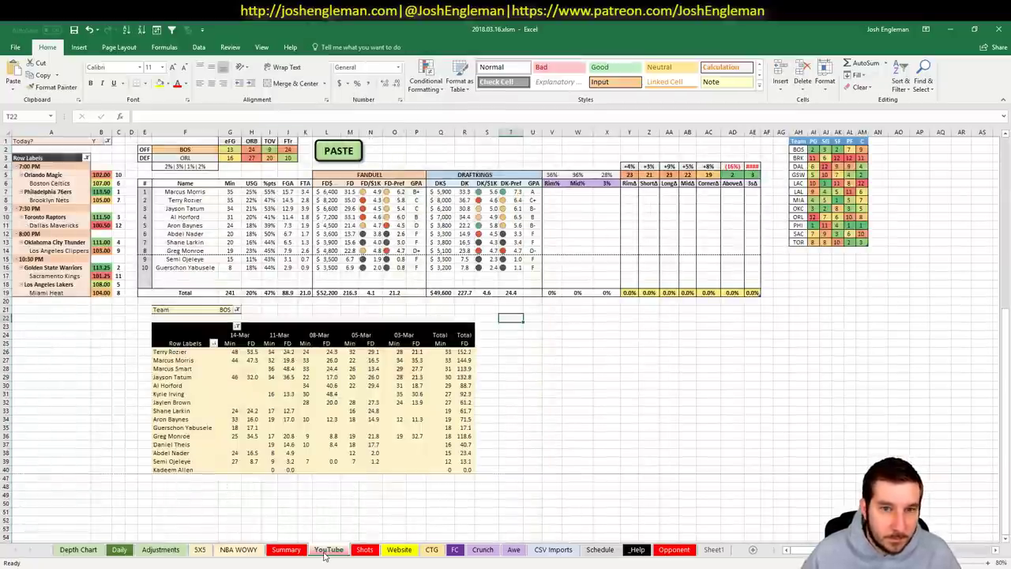
{"action": "left_click", "coordinate": [607, 385]}
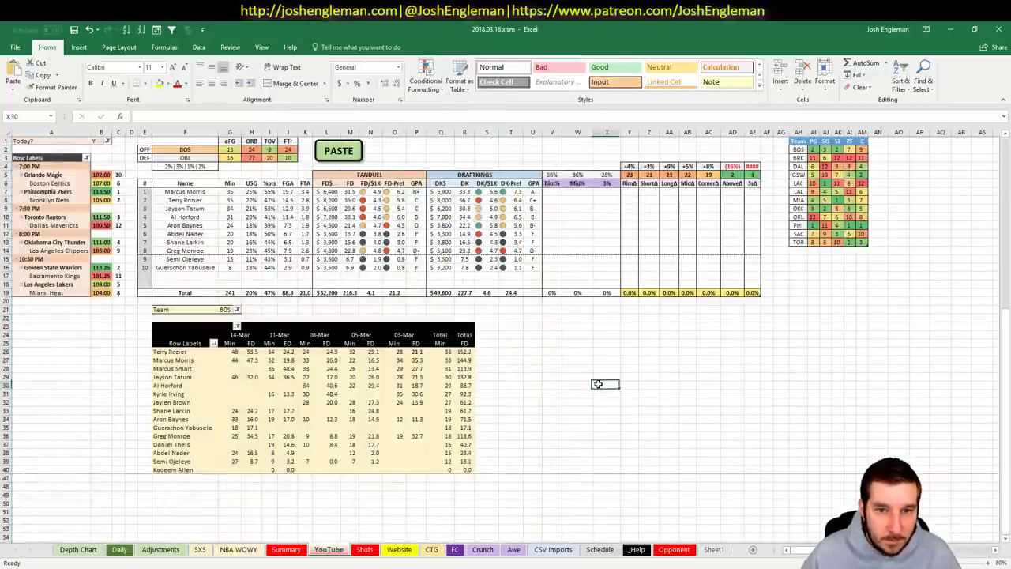
{"action": "left_click", "coordinate": [73, 29]}
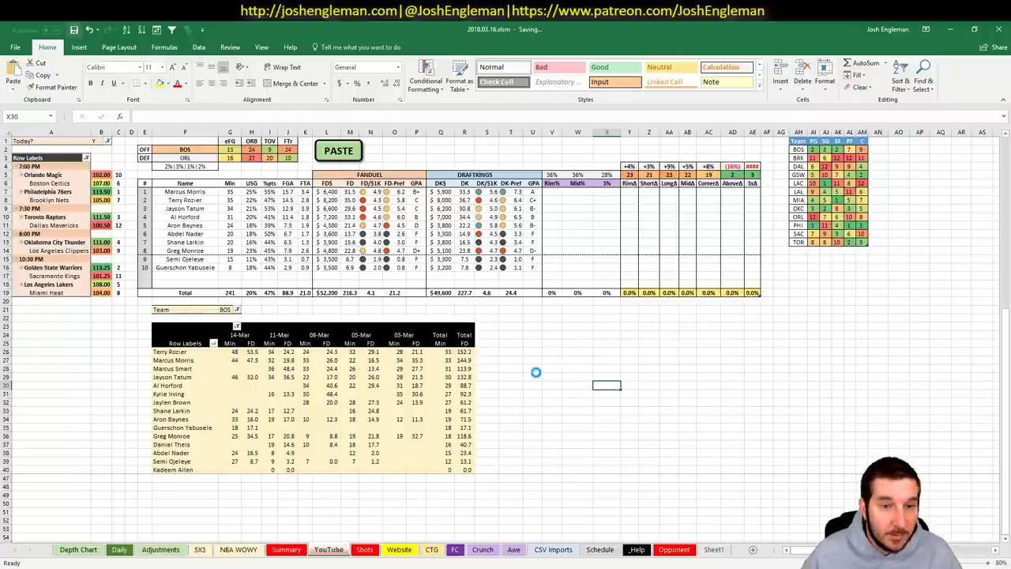
- Check Terry Rozier's 14-Mar minutes and FD score, and autofit the width of the 3Δ column (AE)
{"action": "left_click", "coordinate": [231, 352]}
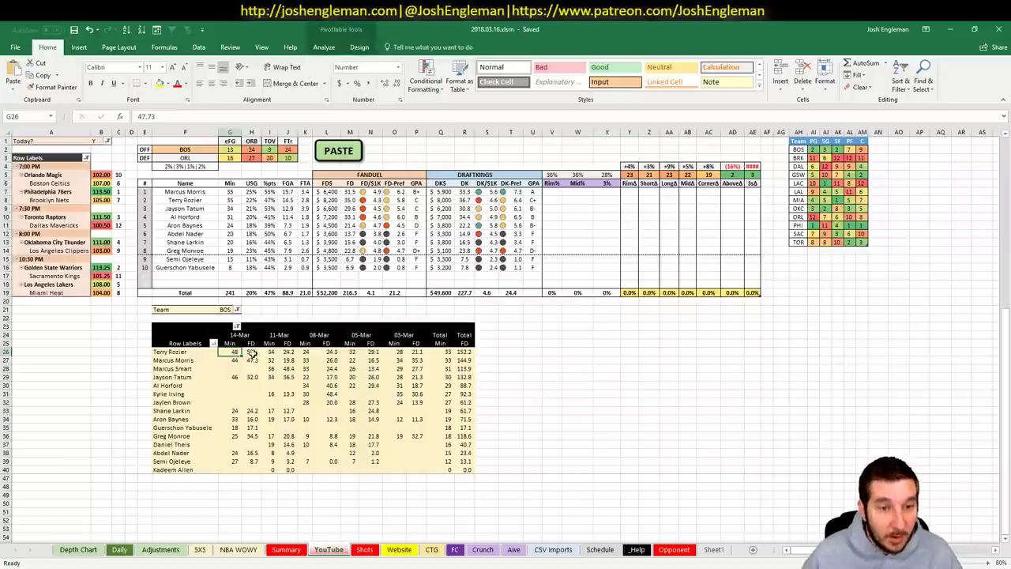
{"action": "left_click", "coordinate": [255, 351]}
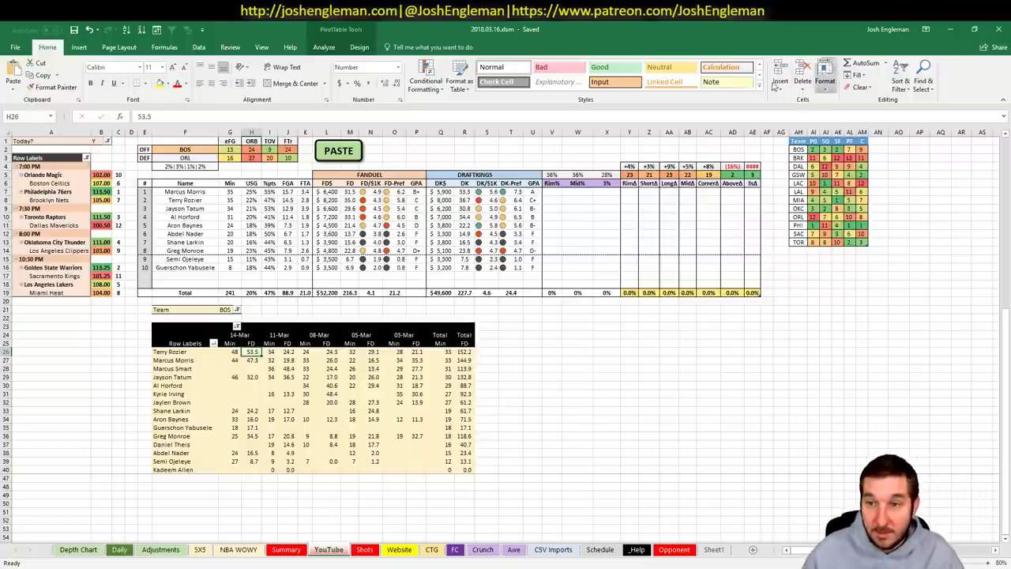
{"action": "double_click", "coordinate": [761, 132]}
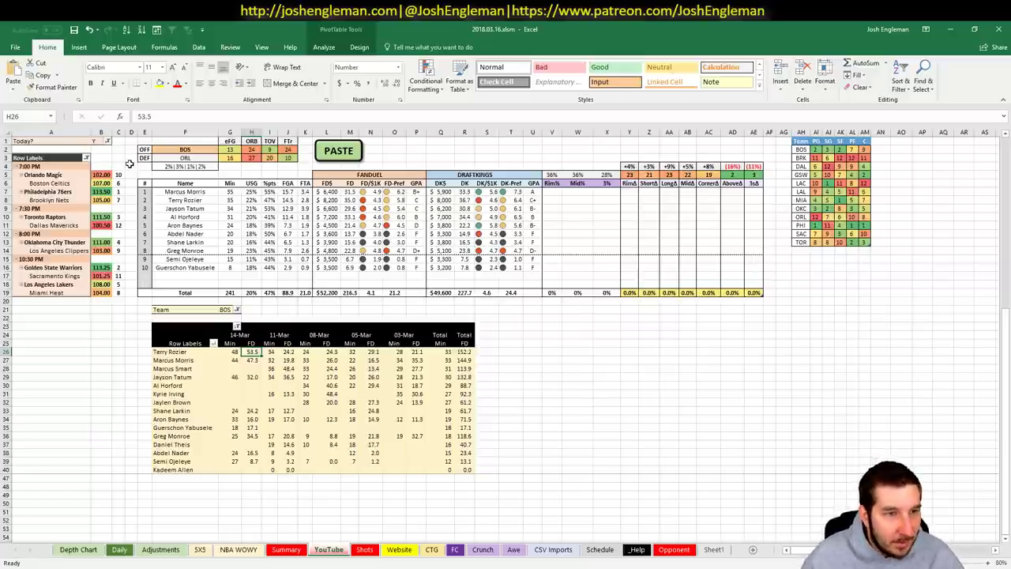
- Set the matchup's offense team to PHI and filter the recent game log pivot table to PHI
{"action": "left_click", "coordinate": [205, 148]}
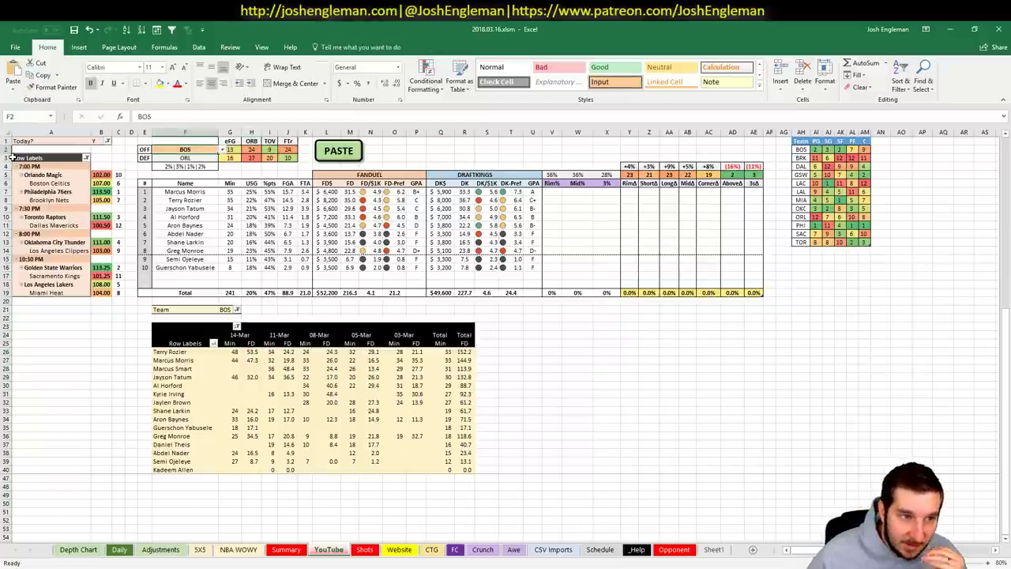
{"action": "left_click", "coordinate": [339, 150]}
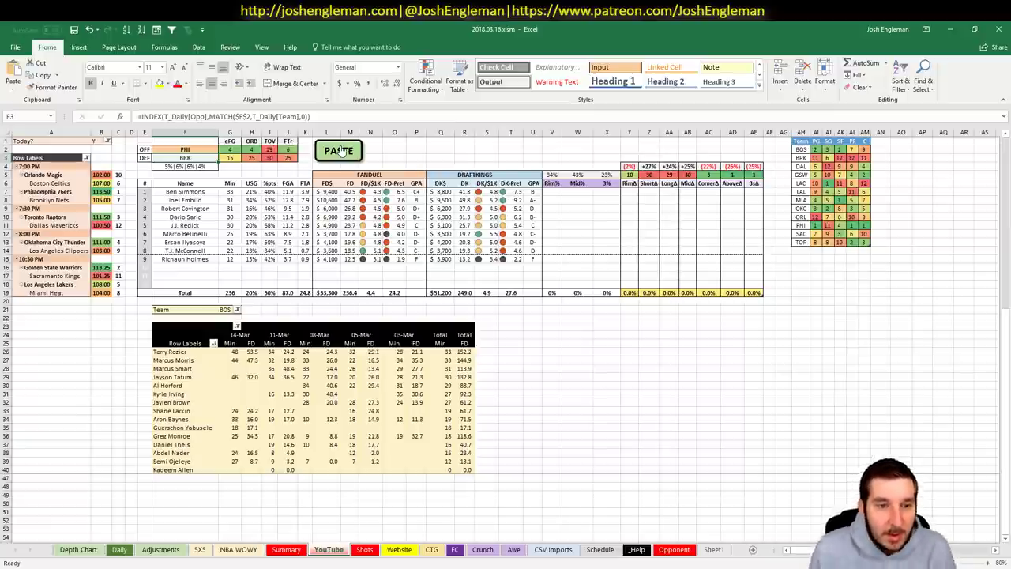
{"action": "left_click", "coordinate": [228, 309]}
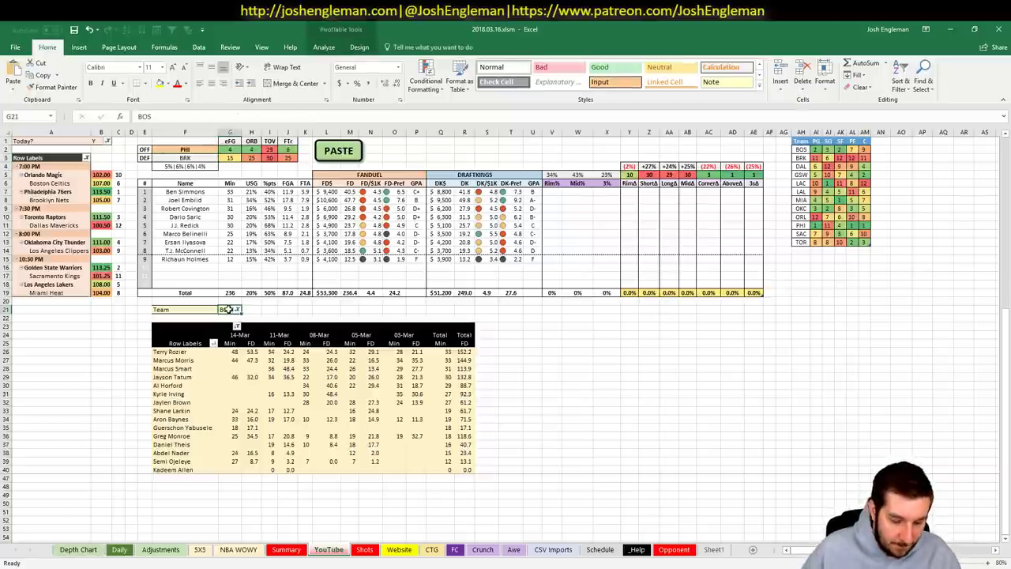
{"action": "type", "text": "PHI"}
{"action": "key", "text": "Return"}
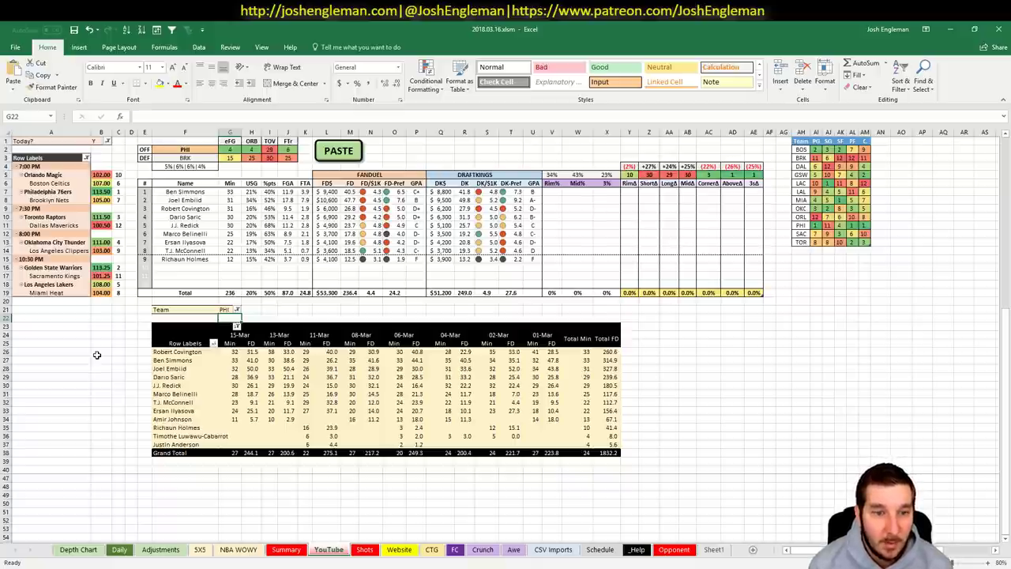
- Switch to Fantasy Cruncher in the browser, list only centers, and review Joel Embiid's game log filtered to opponent BKN
{"action": "key", "text": "alt+Tab"}
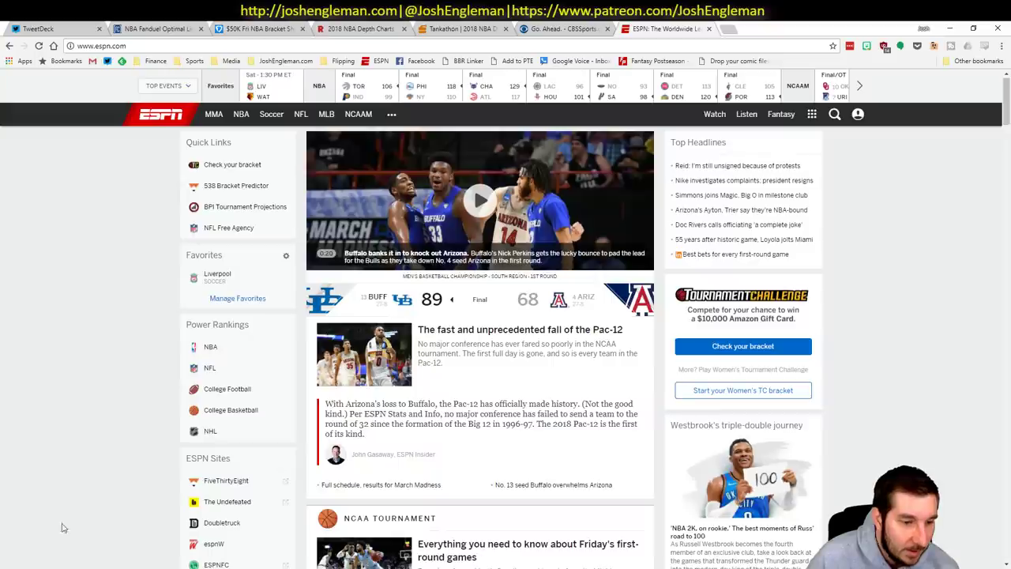
{"action": "left_click", "coordinate": [156, 29]}
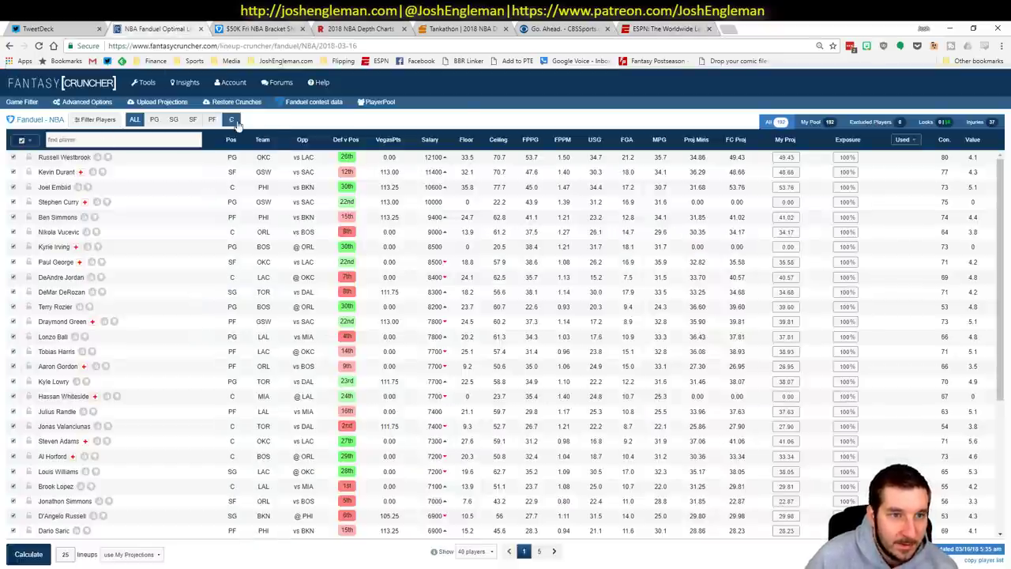
{"action": "left_click", "coordinate": [56, 158]}
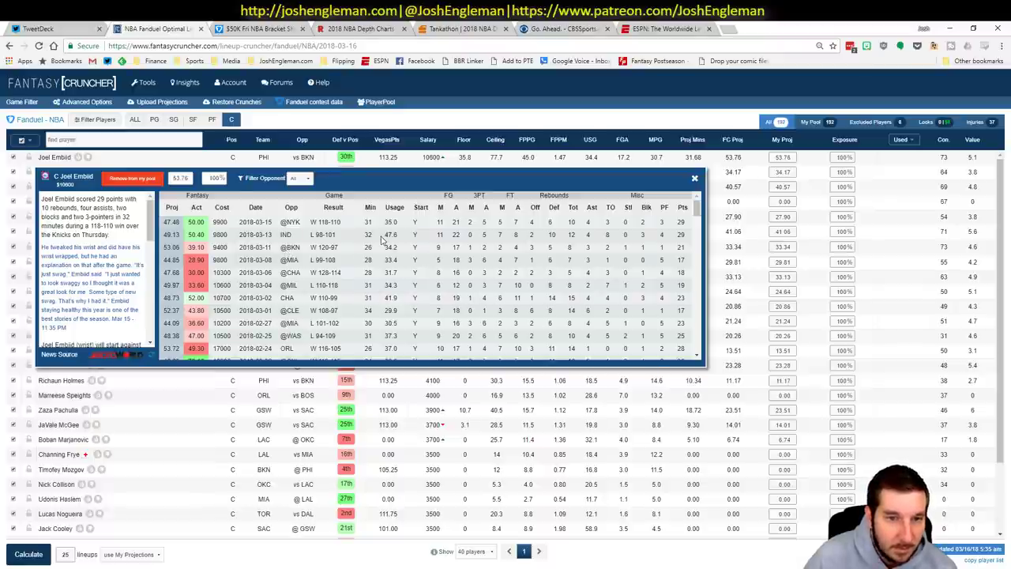
{"action": "left_click", "coordinate": [301, 178]}
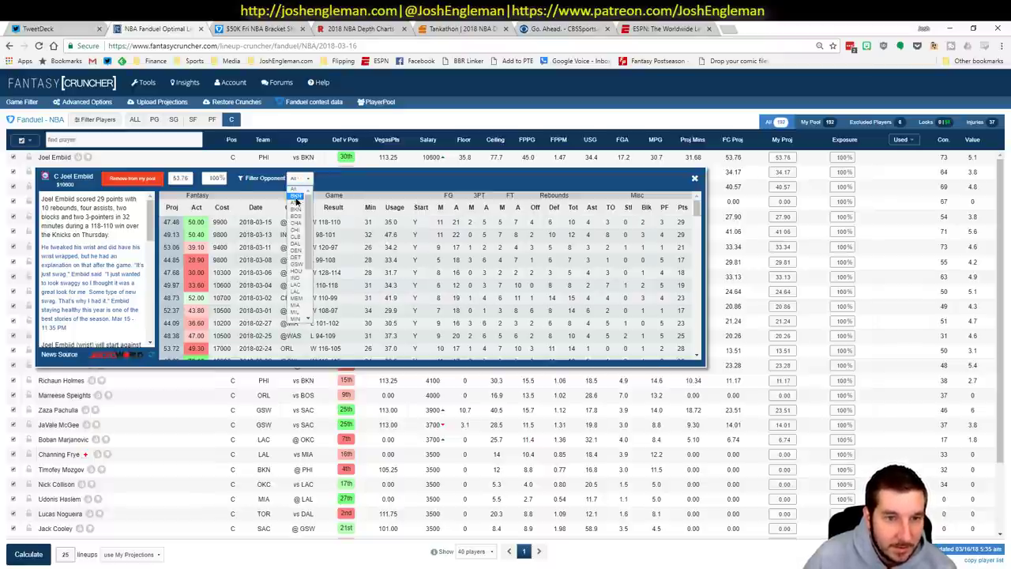
{"action": "left_click", "coordinate": [299, 203]}
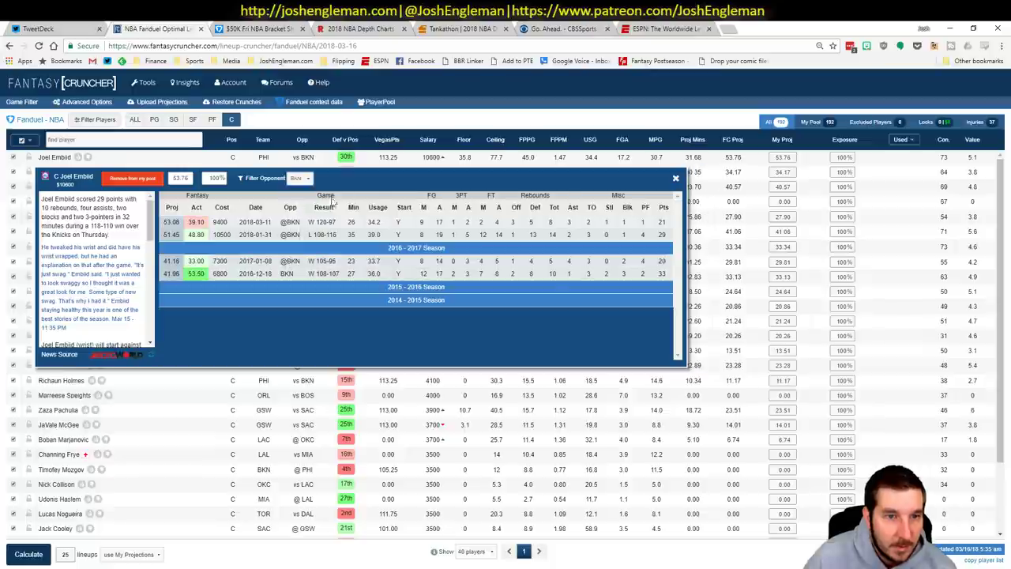
{"action": "left_click", "coordinate": [676, 180]}
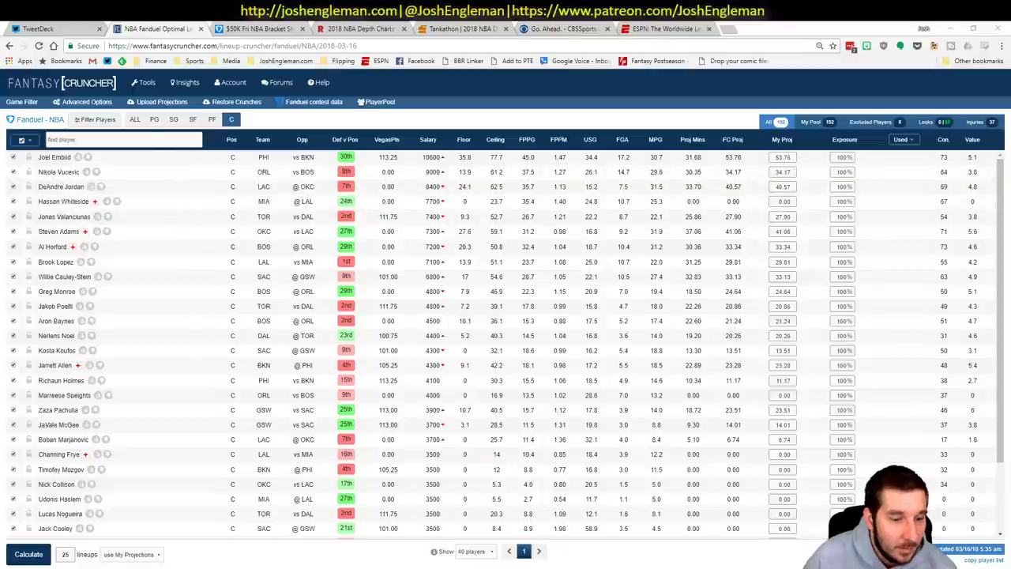
{"action": "key", "text": "alt+Tab"}
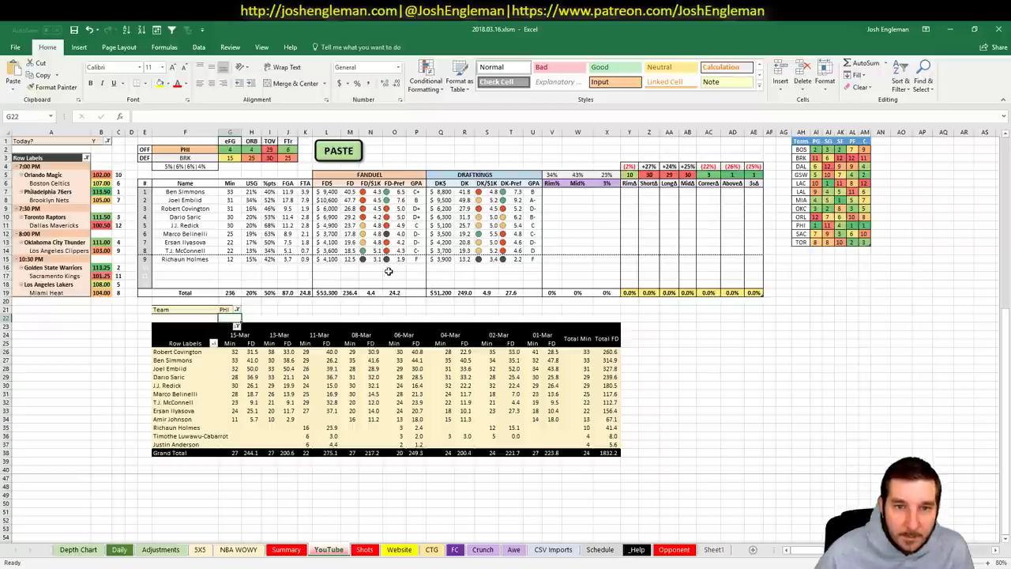
{"action": "left_click", "coordinate": [286, 549]}
{"action": "scroll", "coordinate": [378, 294], "scroll_direction": "down", "scroll_amount": 5}
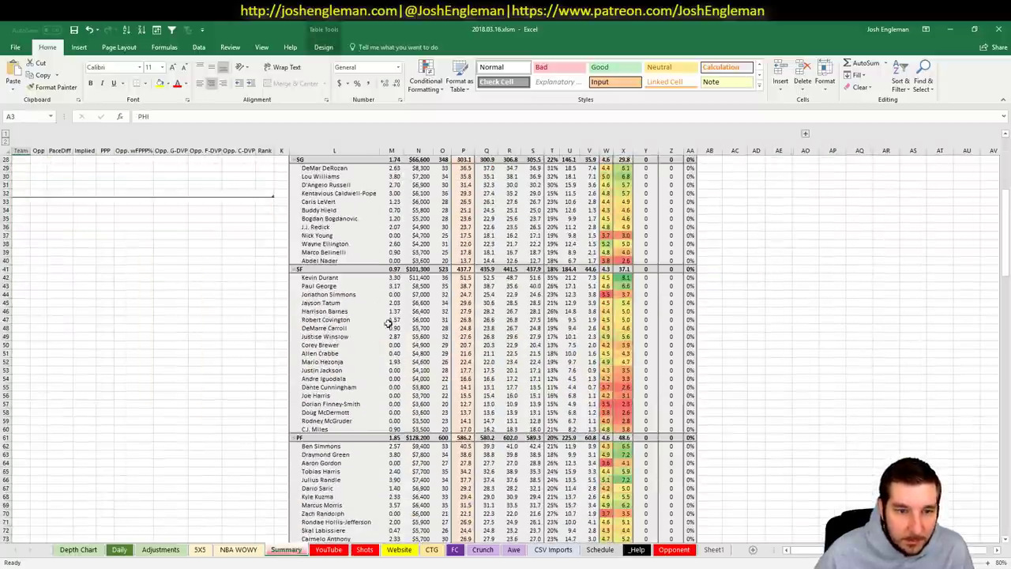
{"action": "left_click", "coordinate": [500, 318]}
{"action": "left_click", "coordinate": [532, 320]}
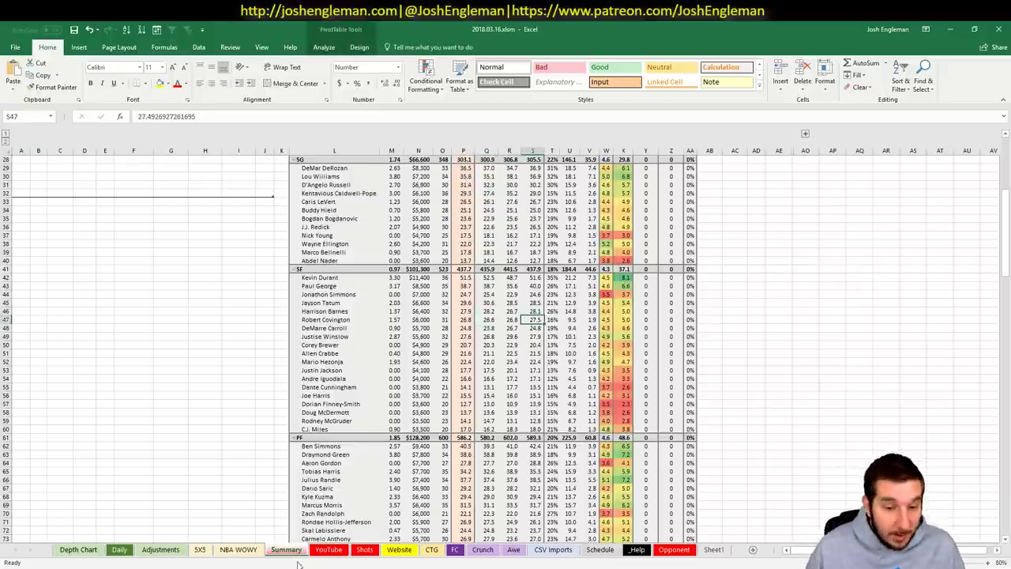
{"action": "left_click", "coordinate": [327, 551]}
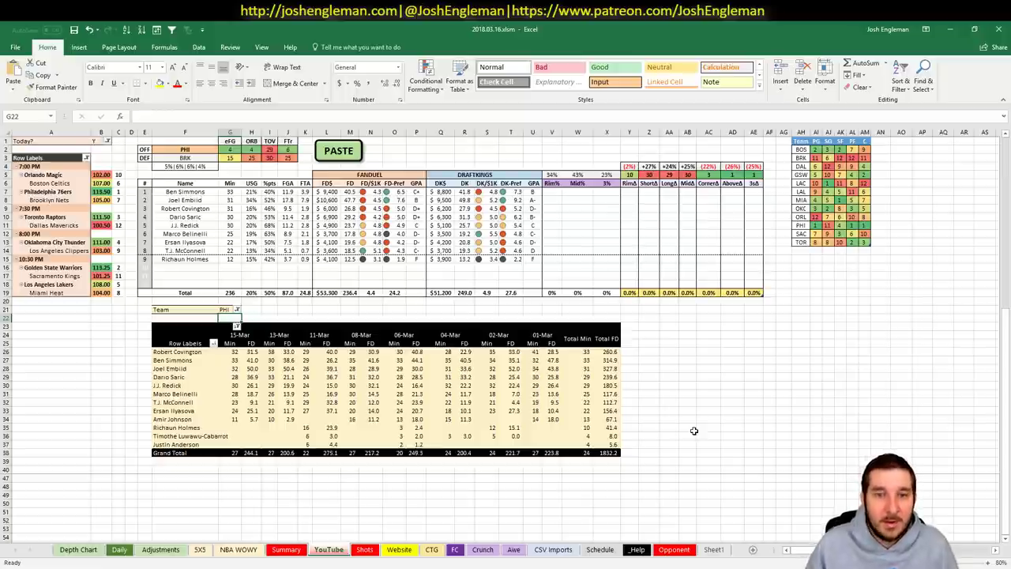
{"action": "left_click", "coordinate": [669, 348]}
{"action": "left_click", "coordinate": [730, 335]}
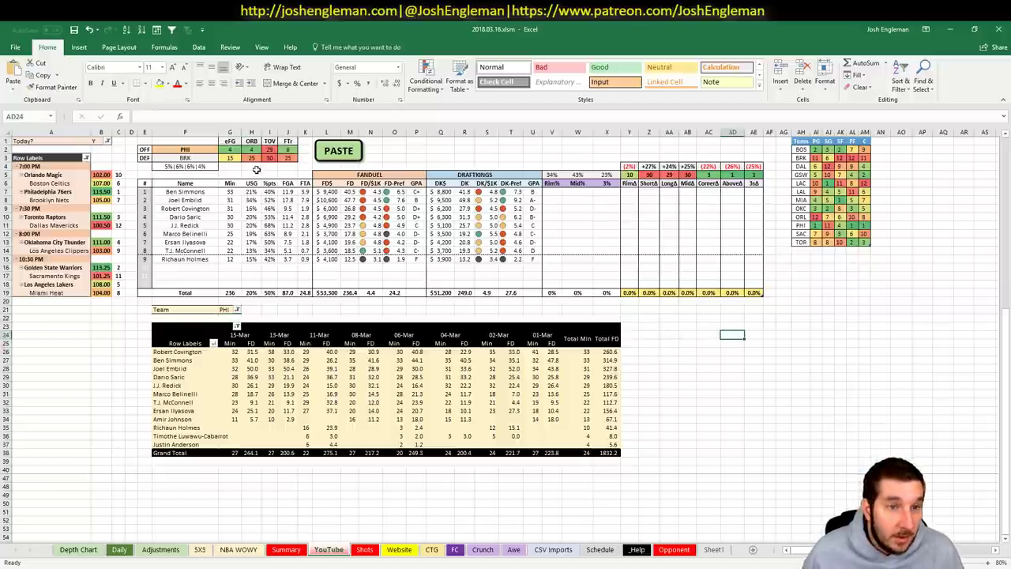
{"action": "left_click", "coordinate": [230, 174]}
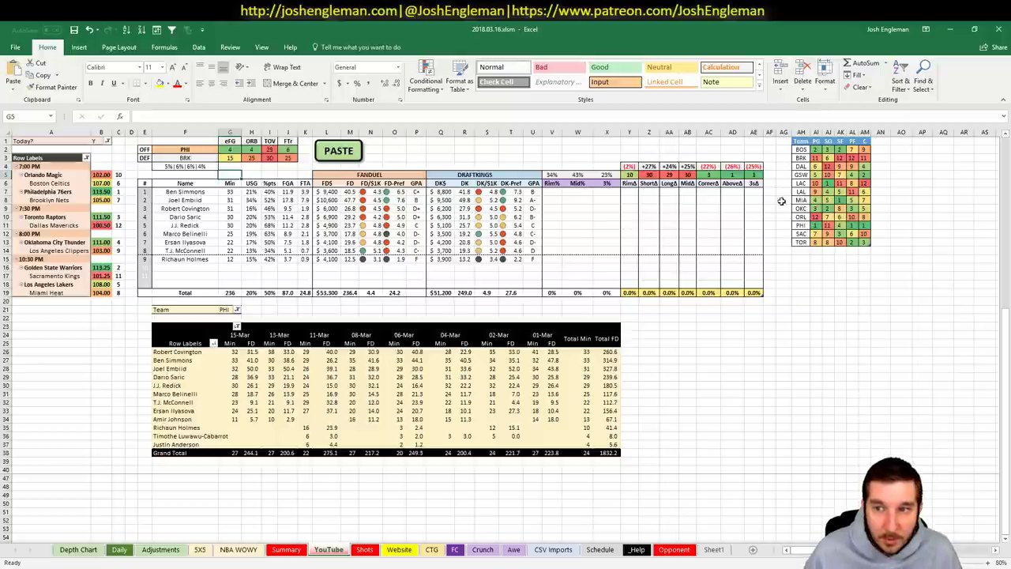
- Set the matchup's offense team to BRK and widen the player Name column (F)
{"action": "left_click", "coordinate": [208, 150]}
{"action": "type", "text": "BRK"}
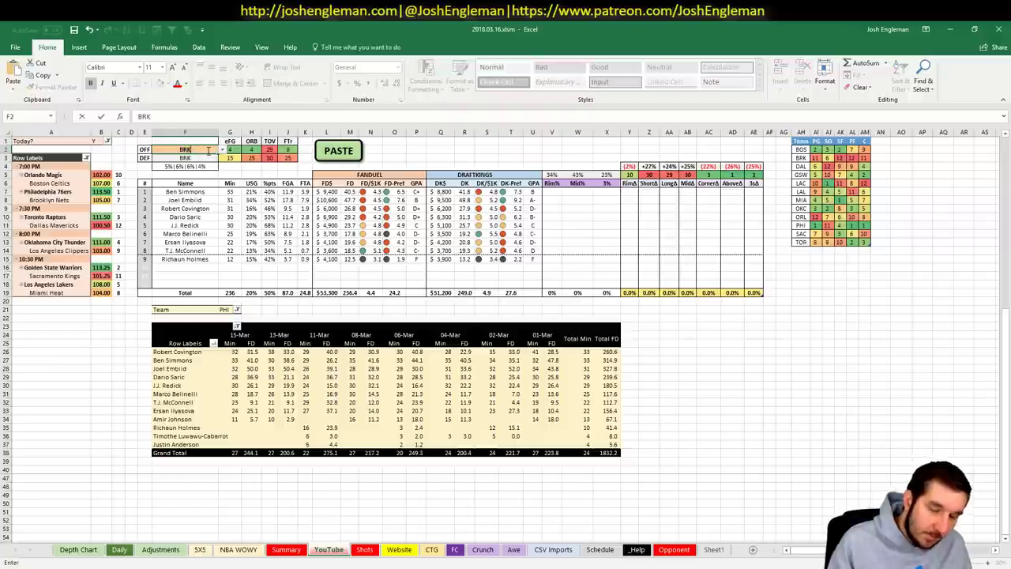
{"action": "key", "text": "Return"}
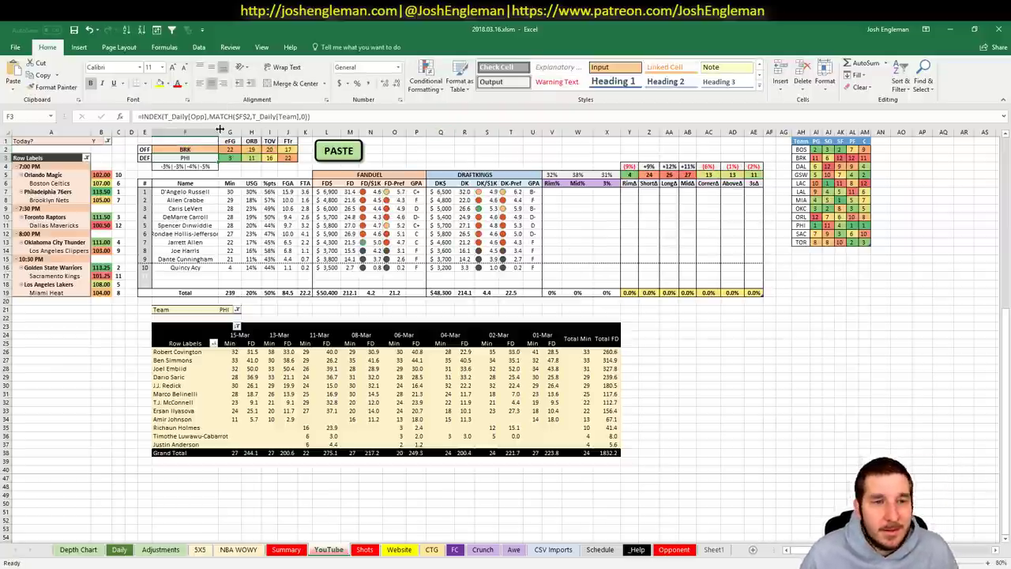
{"action": "left_click_drag", "start_coordinate": [219, 131], "coordinate": [235, 132]}
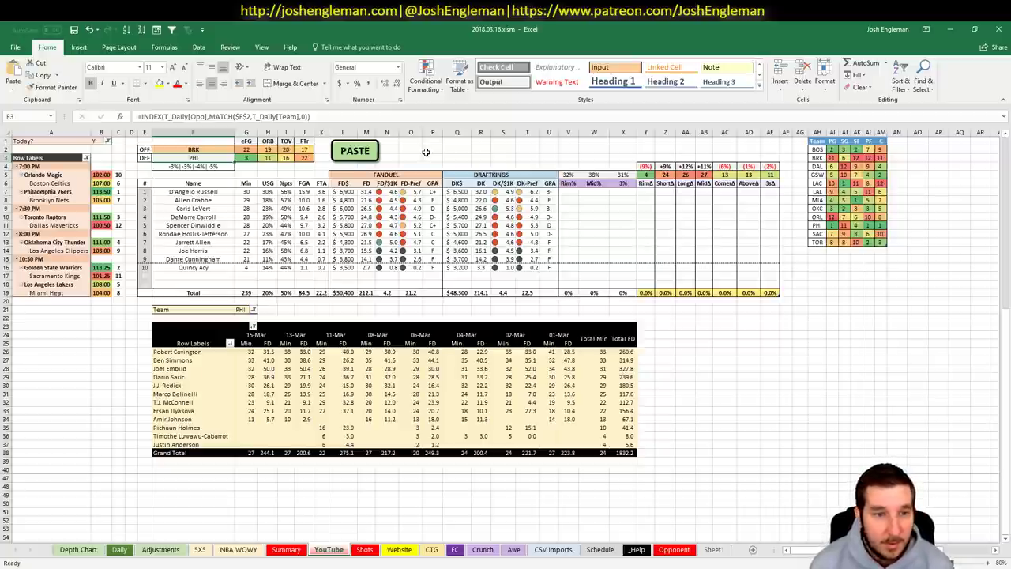
- Filter the recent game log pivot table to BRK
{"action": "left_click", "coordinate": [240, 309]}
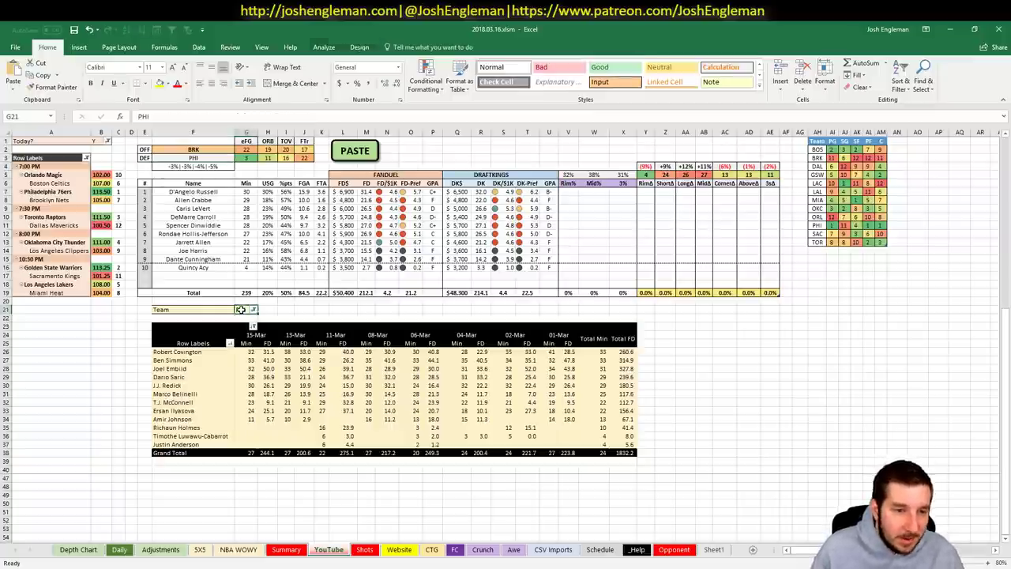
{"action": "type", "text": "BRK"}
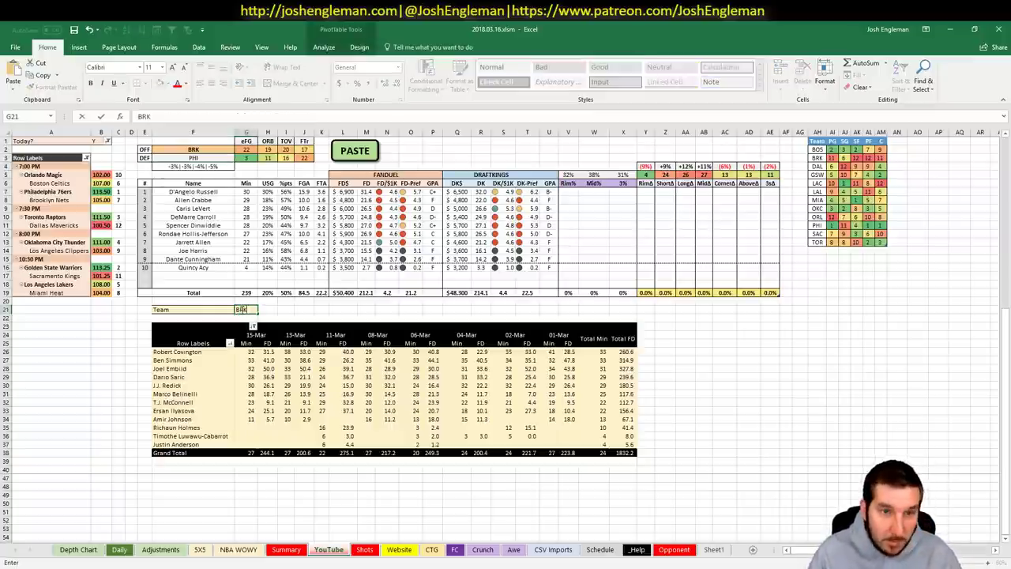
{"action": "key", "text": "Return"}
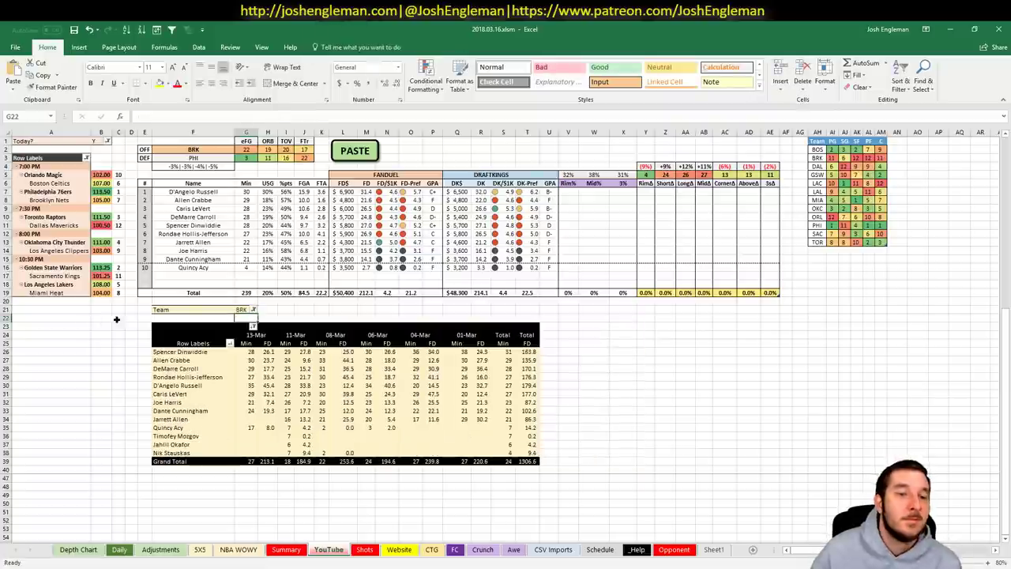
{"action": "left_click", "coordinate": [134, 325]}
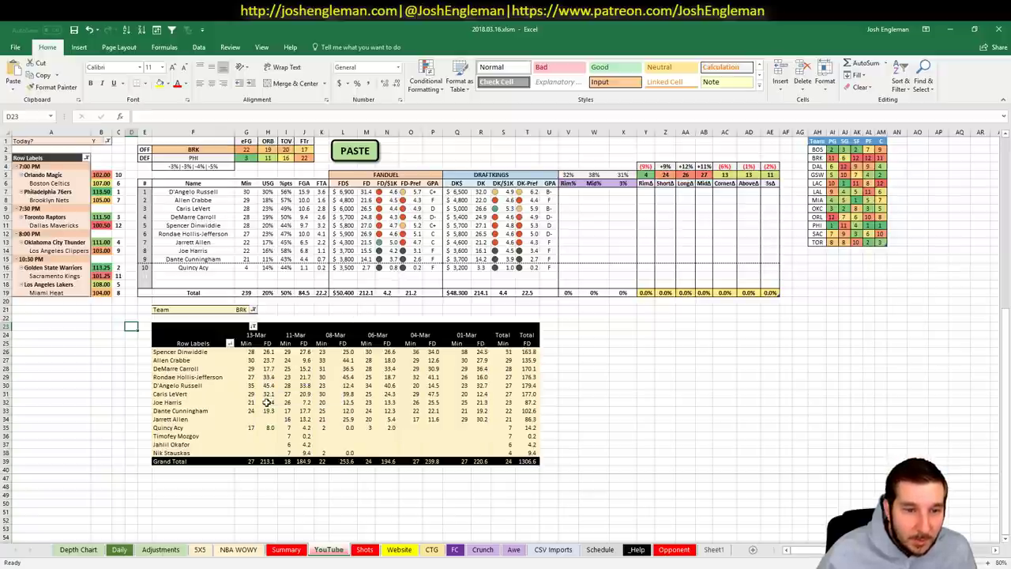
- Check Caris LeVert's FD scores for 13-Mar and 08-Mar and Brooklyn's PF and SG ranks in the team position table
{"action": "left_click", "coordinate": [268, 392]}
{"action": "left_click", "coordinate": [347, 394]}
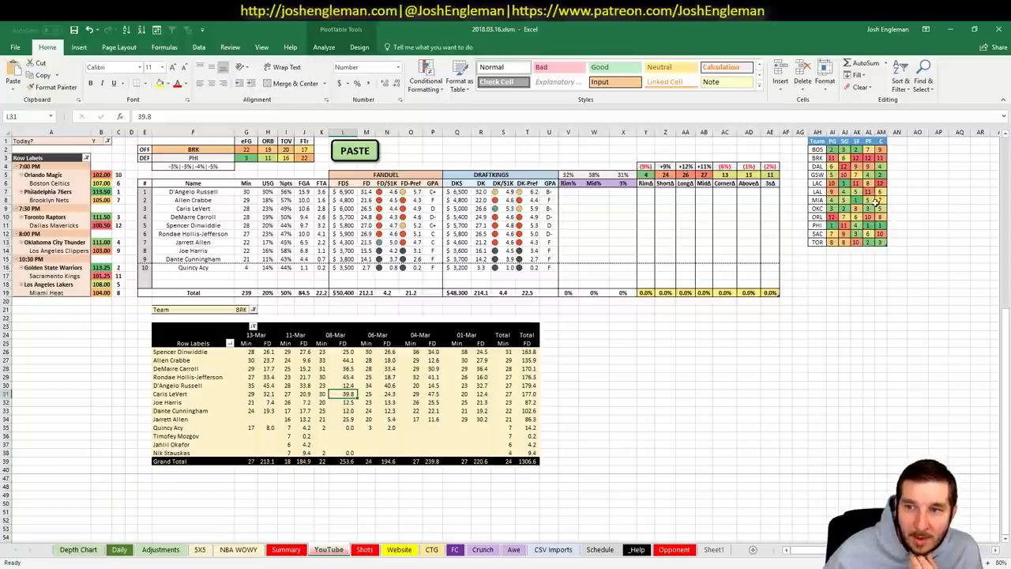
{"action": "left_click", "coordinate": [869, 158]}
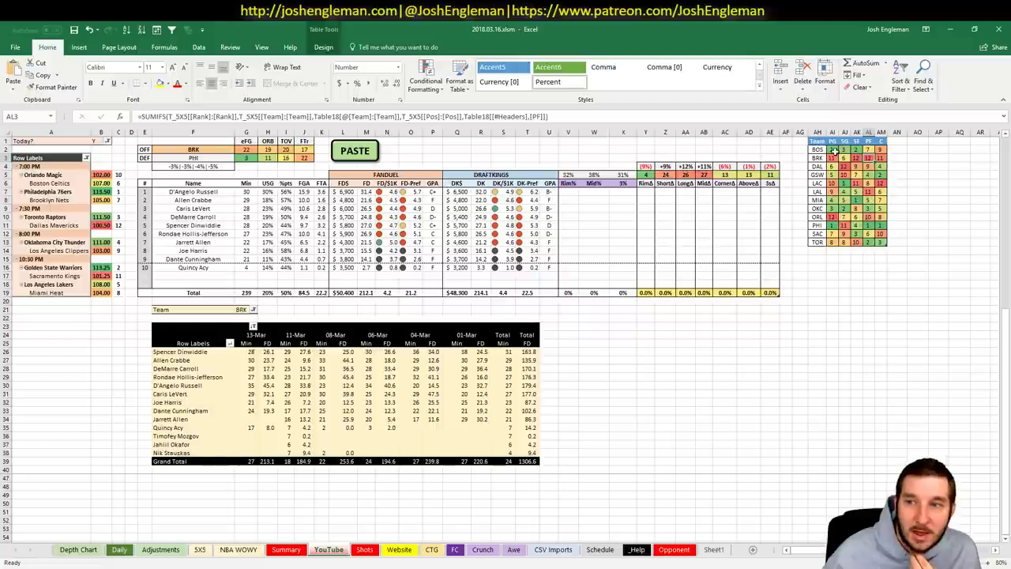
{"action": "left_click", "coordinate": [843, 158]}
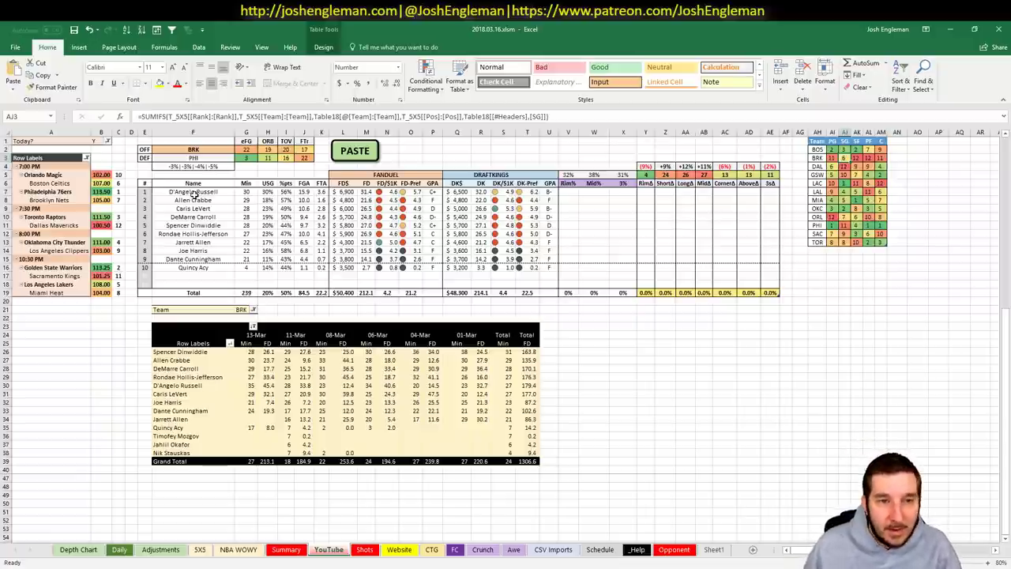
- Set the matchup's offense team to TOR and filter the recent game log pivot table to TOR
{"action": "left_click", "coordinate": [212, 149]}
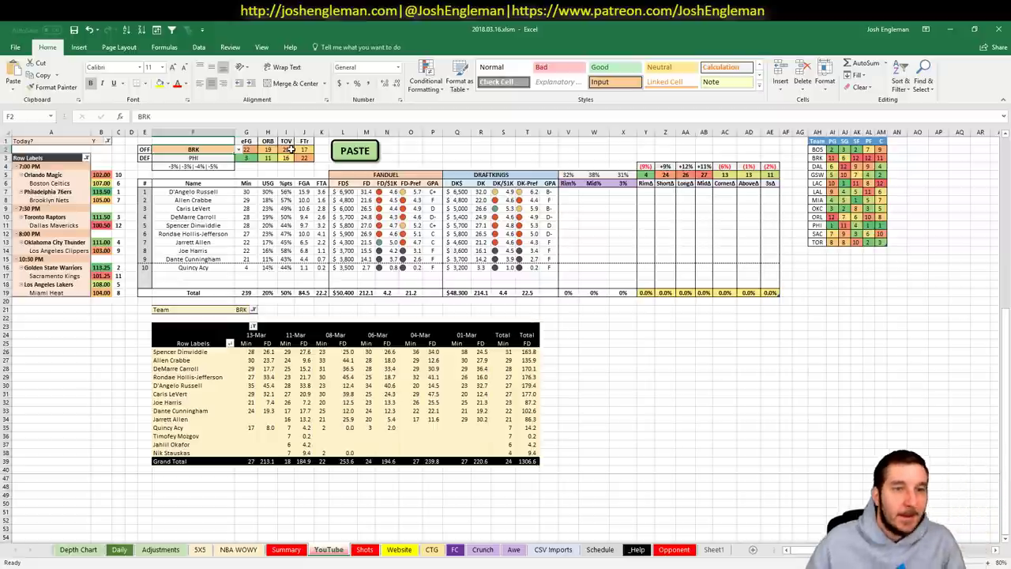
{"action": "type", "text": "TOR"}
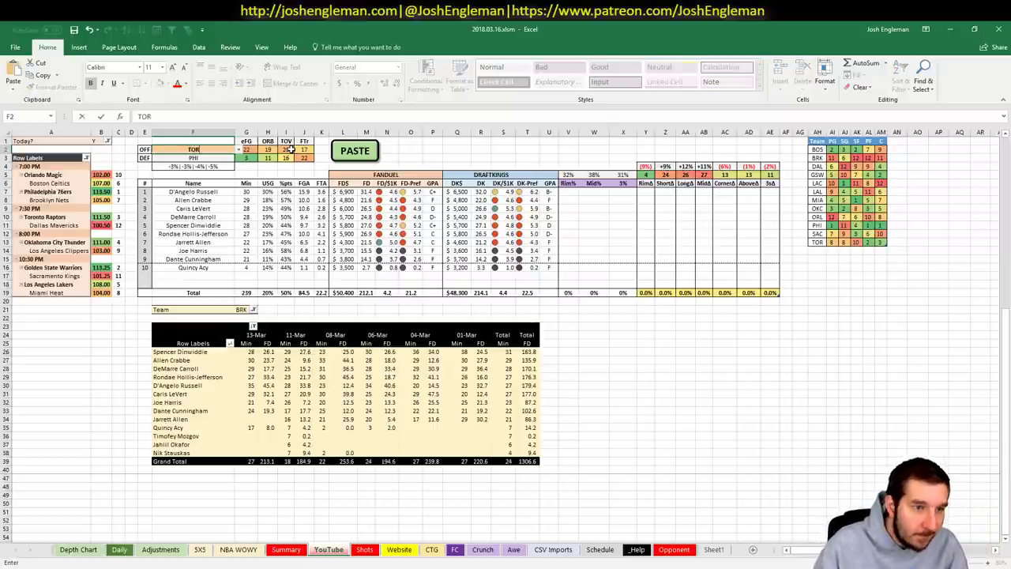
{"action": "key", "text": "Return"}
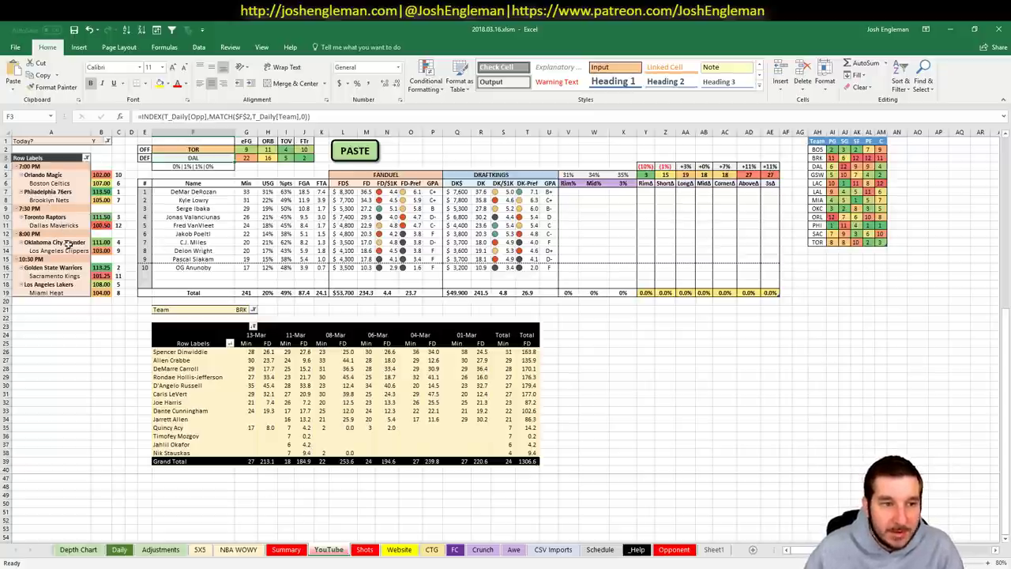
{"action": "left_click", "coordinate": [679, 335]}
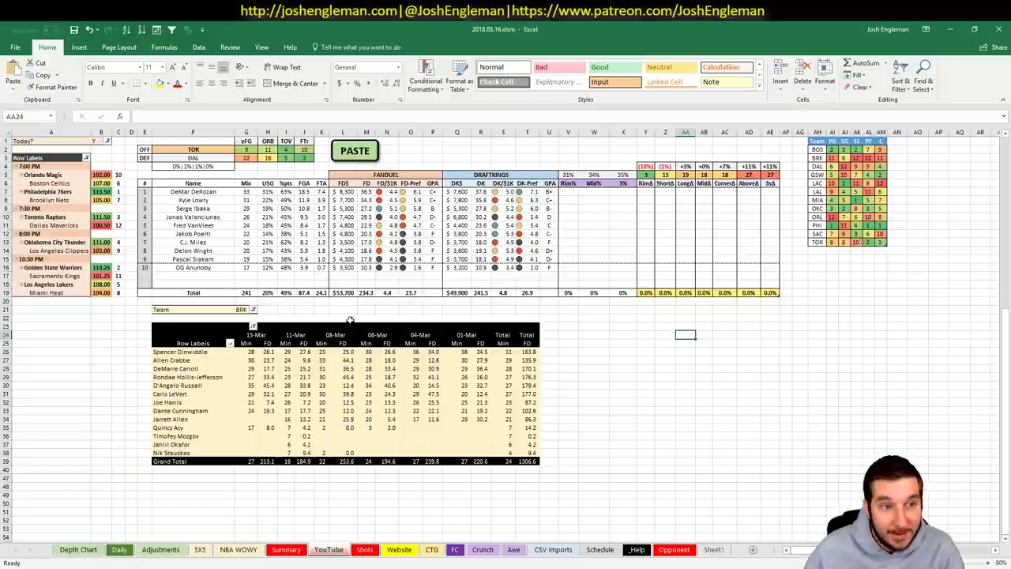
{"action": "left_click", "coordinate": [285, 309]}
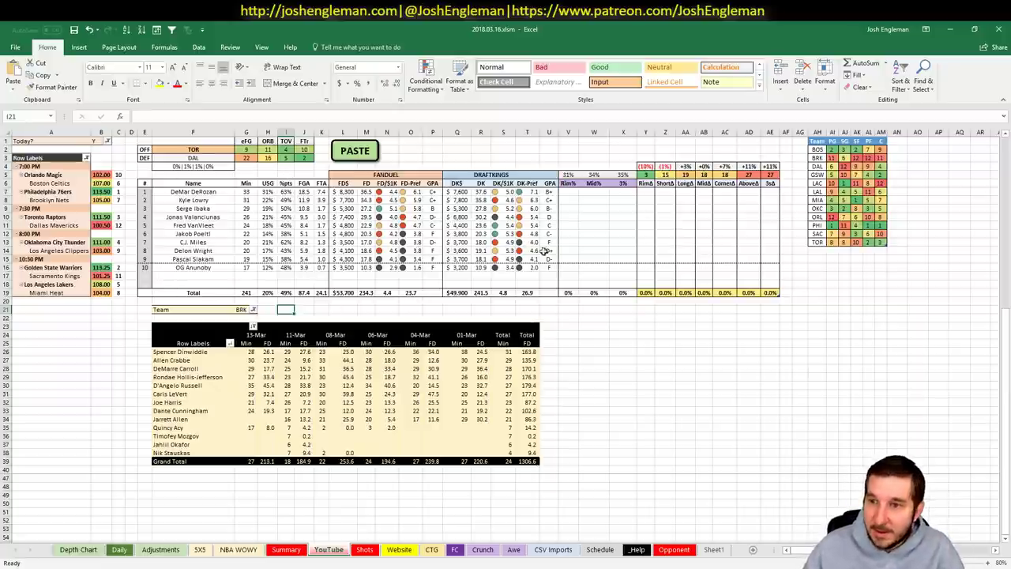
{"action": "left_click", "coordinate": [239, 309]}
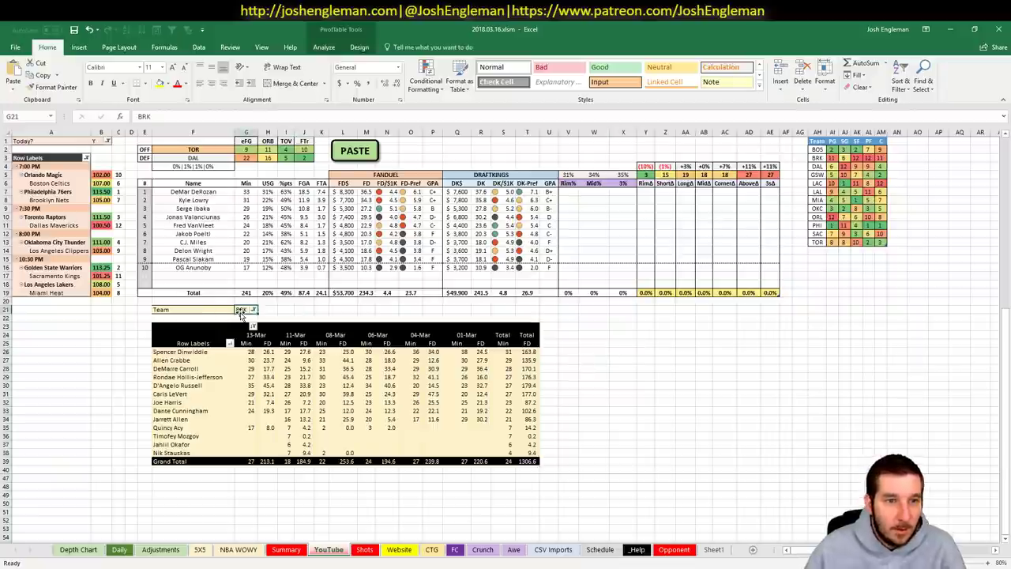
{"action": "type", "text": "TOR"}
{"action": "key", "text": "Return"}
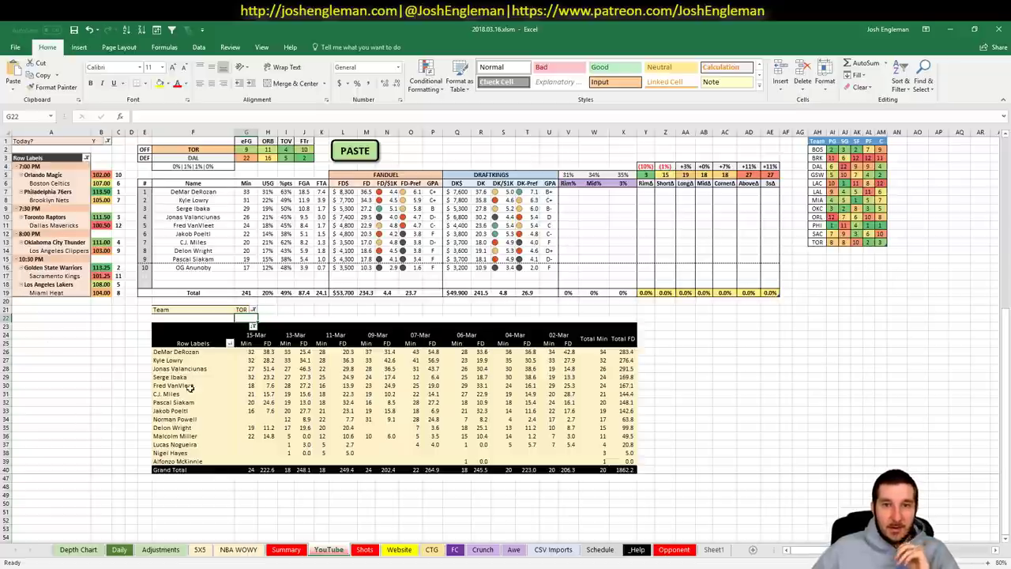
- Switch to FantasyCruncher in the browser, list the FanDuel shooting guards, and review DeMar DeRozan's game log
{"action": "key", "text": "alt+Tab"}
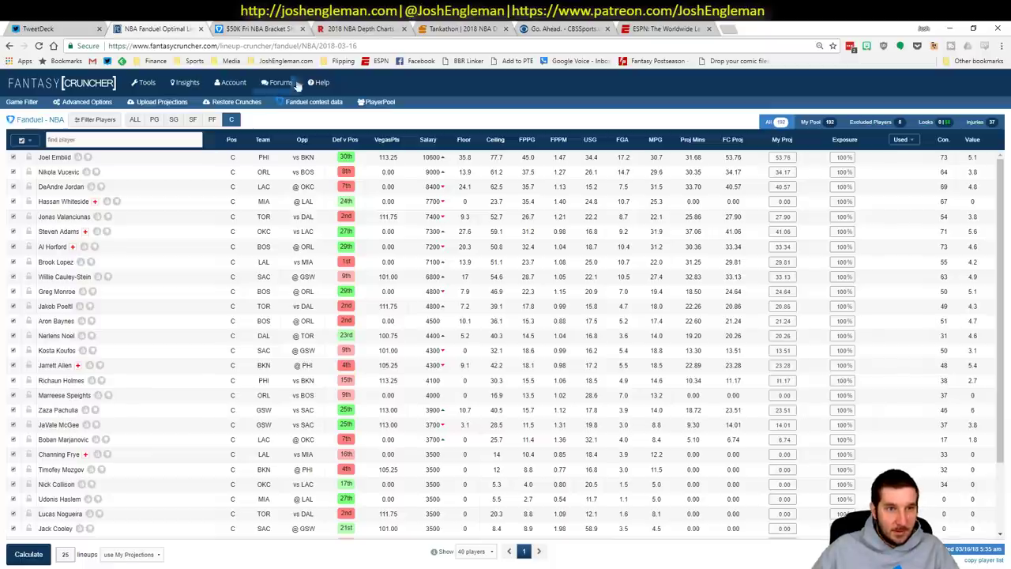
{"action": "left_click", "coordinate": [174, 126]}
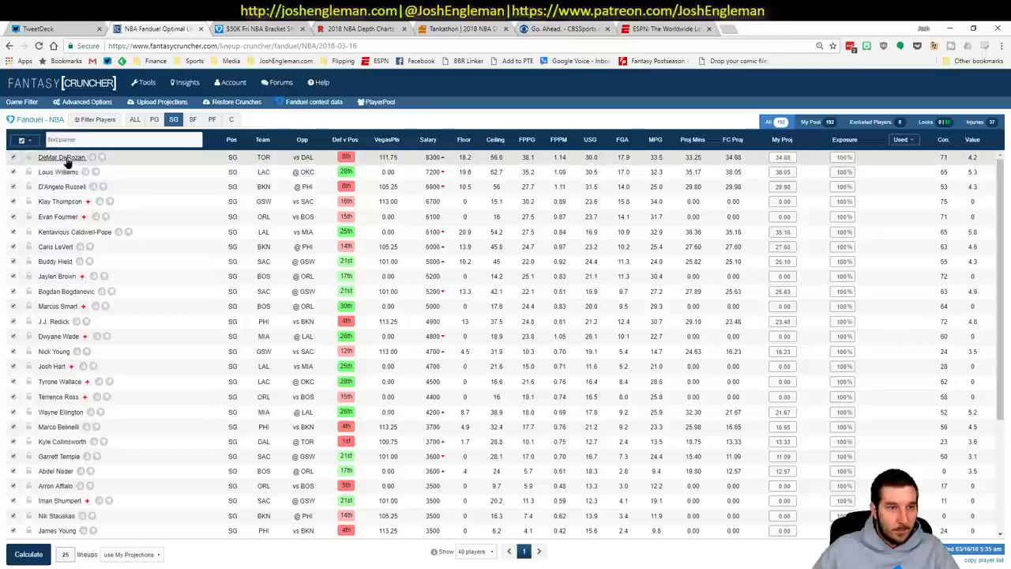
{"action": "left_click", "coordinate": [66, 158]}
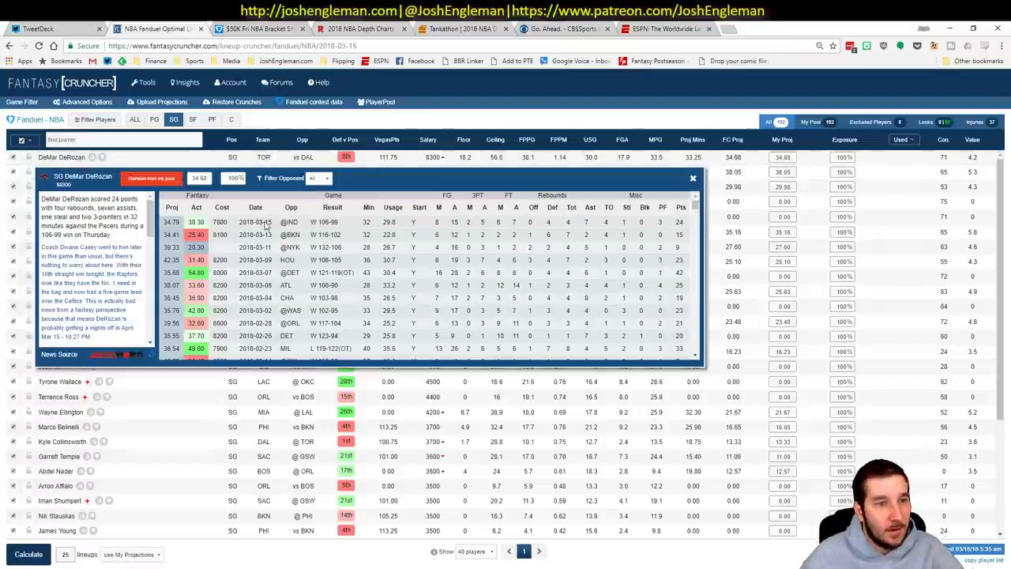
{"action": "left_click", "coordinate": [693, 180]}
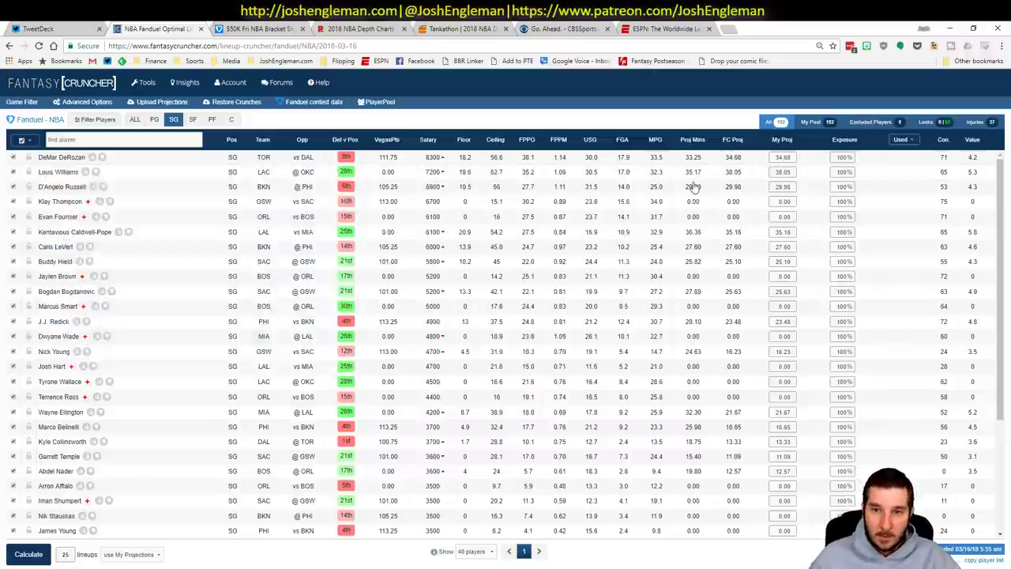
- Return to the Excel workbook, check Toronto's row in the team position table, and collapse the ribbon
{"action": "key", "text": "alt+Tab"}
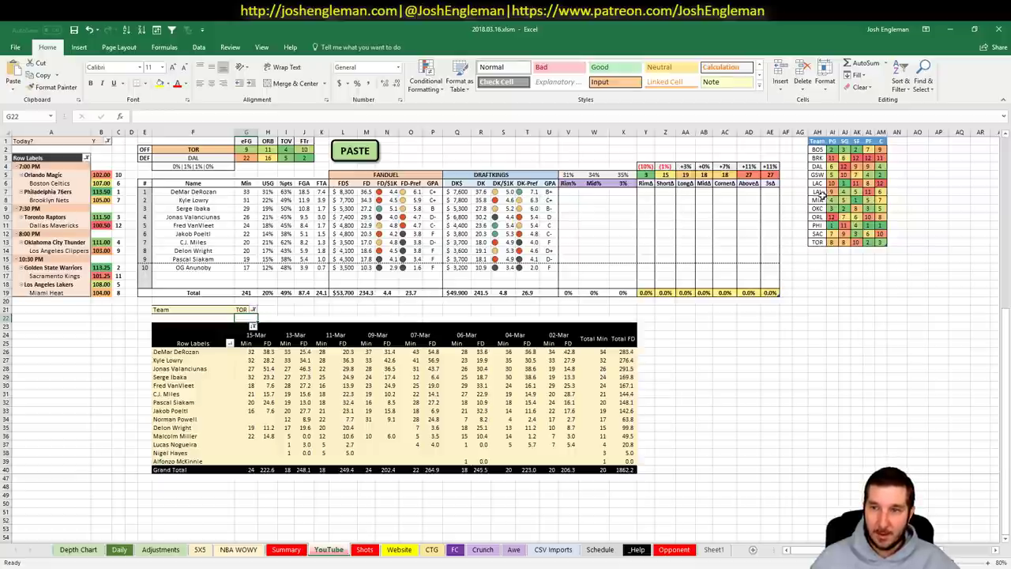
{"action": "left_click_drag", "start_coordinate": [818, 242], "coordinate": [882, 242]}
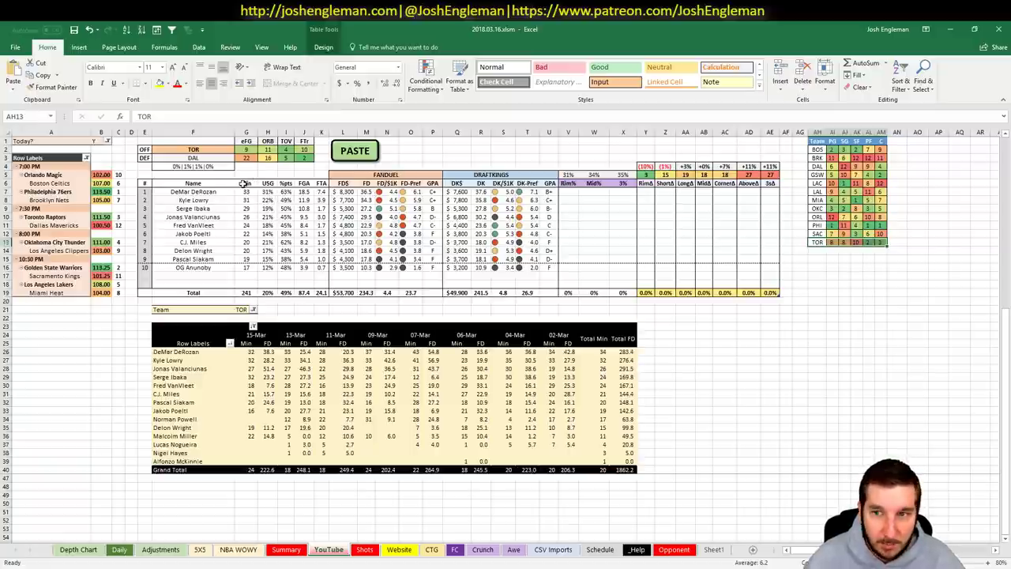
{"action": "left_click", "coordinate": [939, 300]}
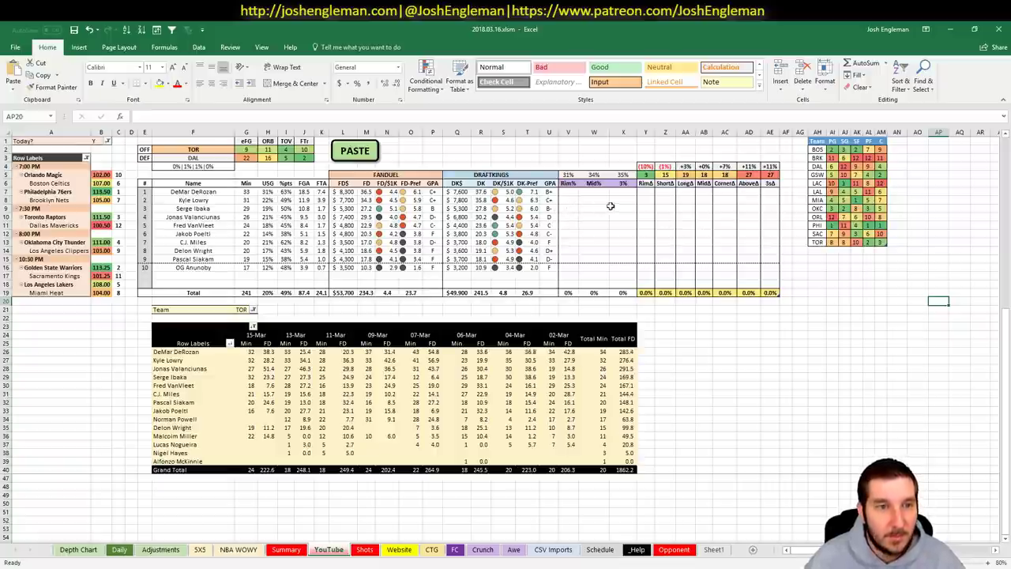
{"action": "double_click", "coordinate": [48, 48]}
- Check Serge Ibaka in the projection table and recent game log, along with Toronto's PF rank
{"action": "left_click", "coordinate": [207, 163]}
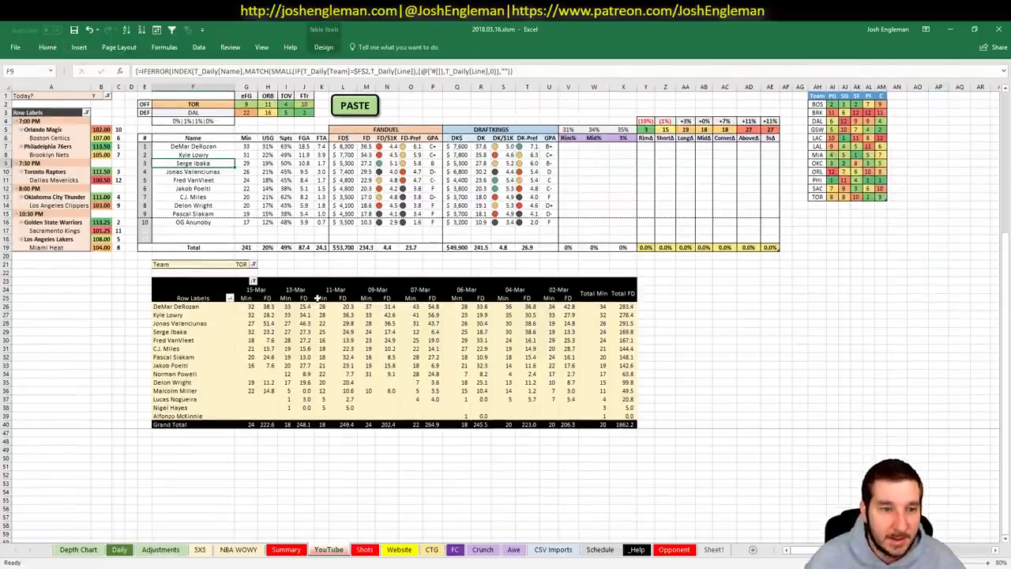
{"action": "left_click", "coordinate": [235, 324]}
{"action": "left_click", "coordinate": [209, 333]}
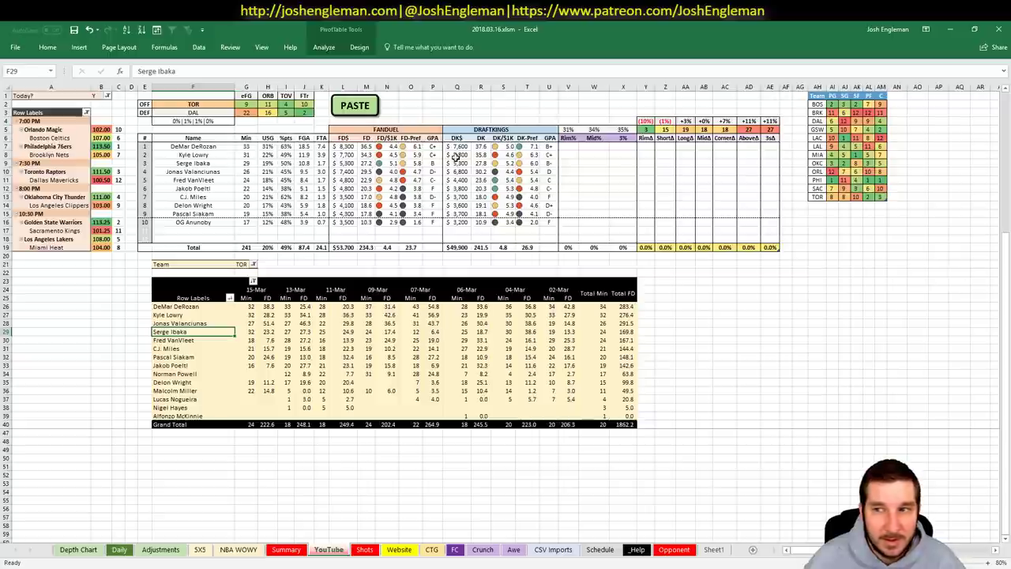
{"action": "left_click", "coordinate": [869, 197]}
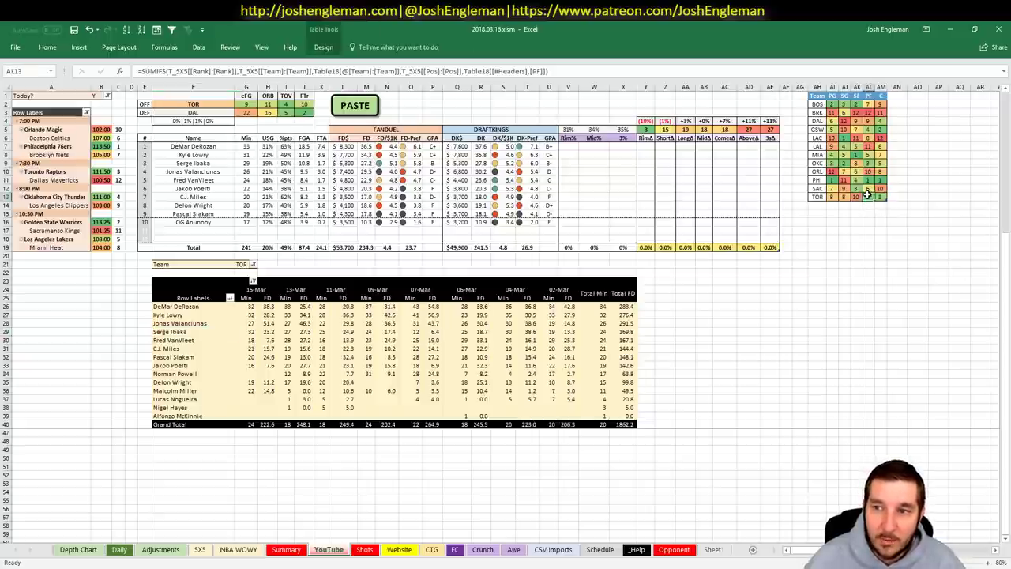
- Examine Serge Ibaka's PF row on the 5X5 sheet, then return to the YouTube sheet
{"action": "left_click", "coordinate": [199, 550]}
{"action": "scroll", "coordinate": [202, 341], "scroll_direction": "down", "scroll_amount": 3}
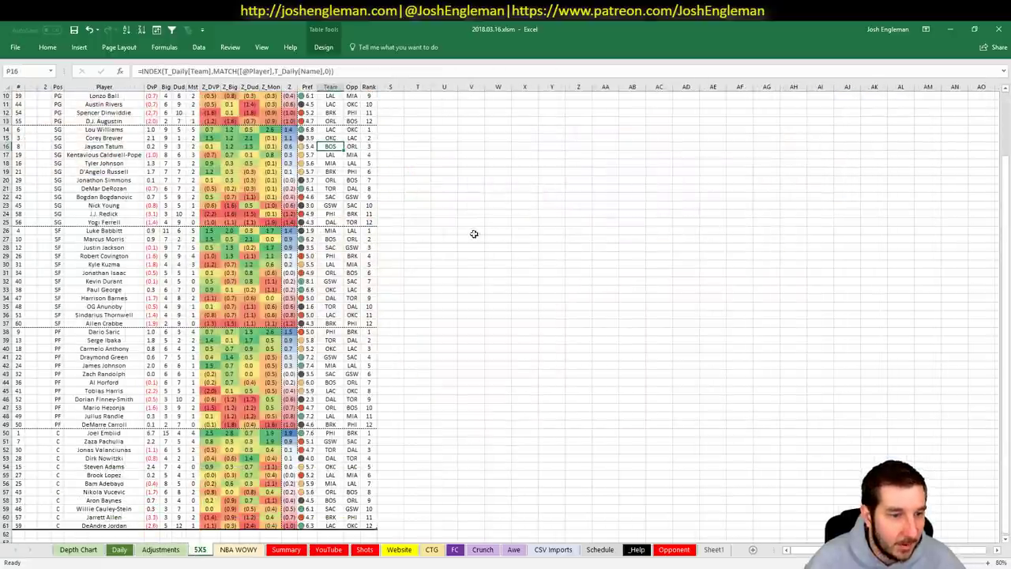
{"action": "left_click", "coordinate": [6, 340]}
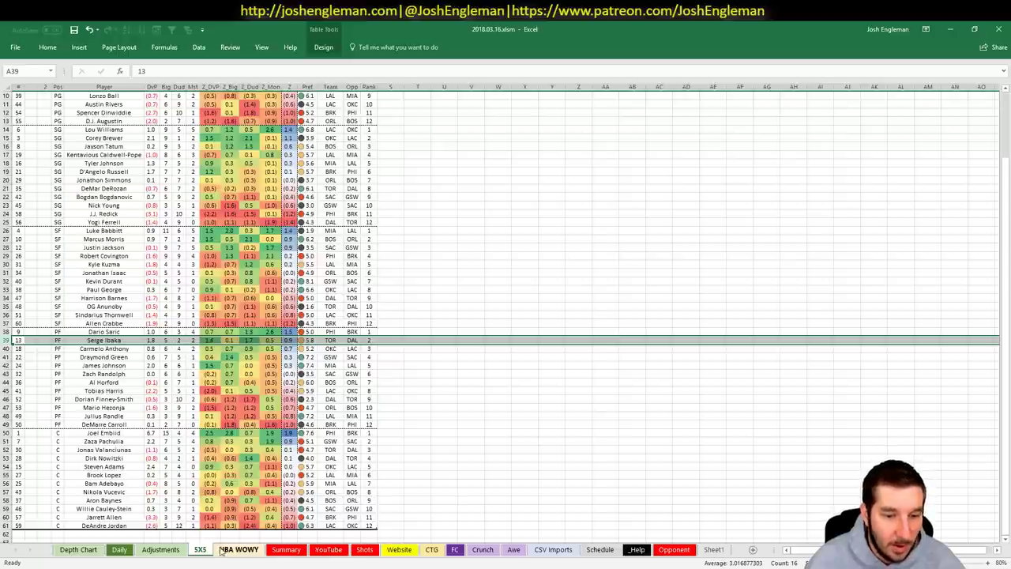
{"action": "left_click", "coordinate": [328, 549]}
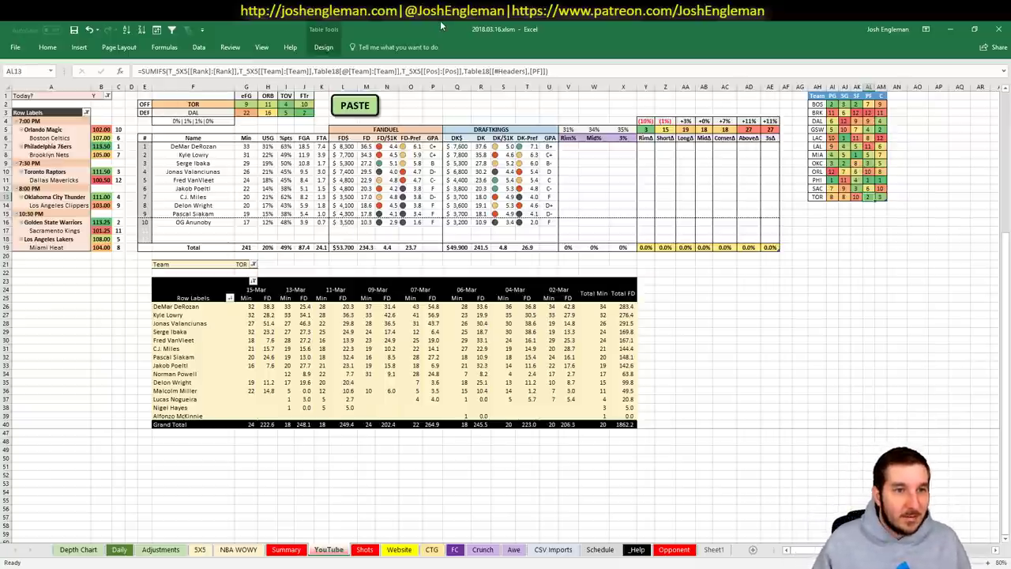
- Set the matchup's offense team to DAL and filter the recent game log pivot table to DAL
{"action": "left_click", "coordinate": [193, 105]}
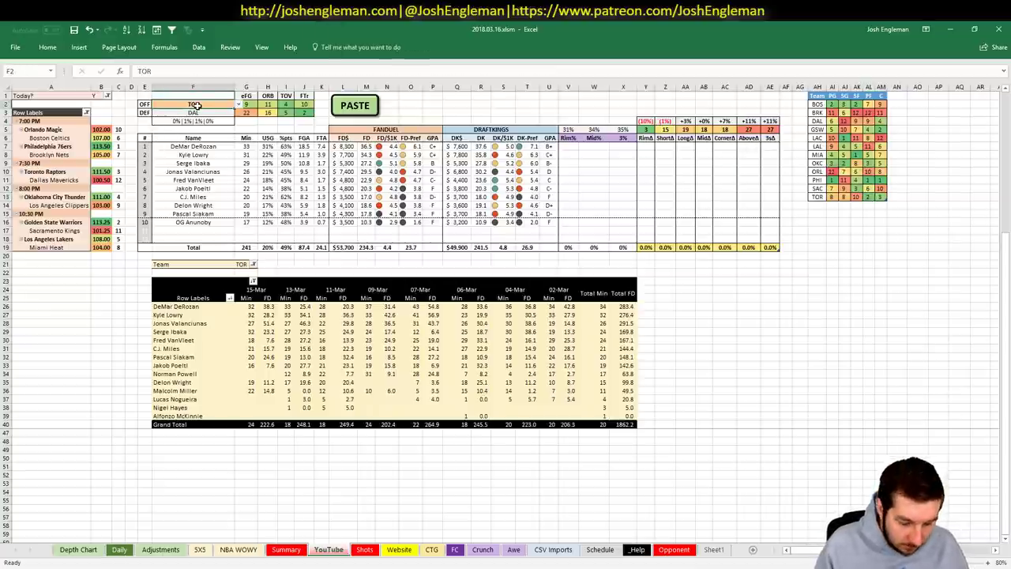
{"action": "type", "text": "DAL"}
{"action": "key", "text": "Return"}
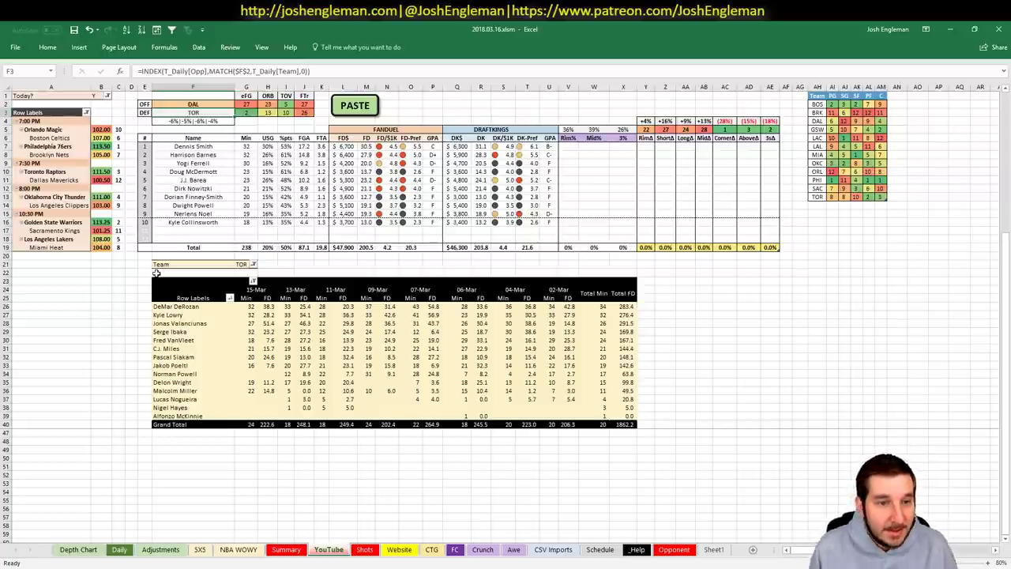
{"action": "left_click", "coordinate": [251, 264]}
{"action": "type", "text": "D"}
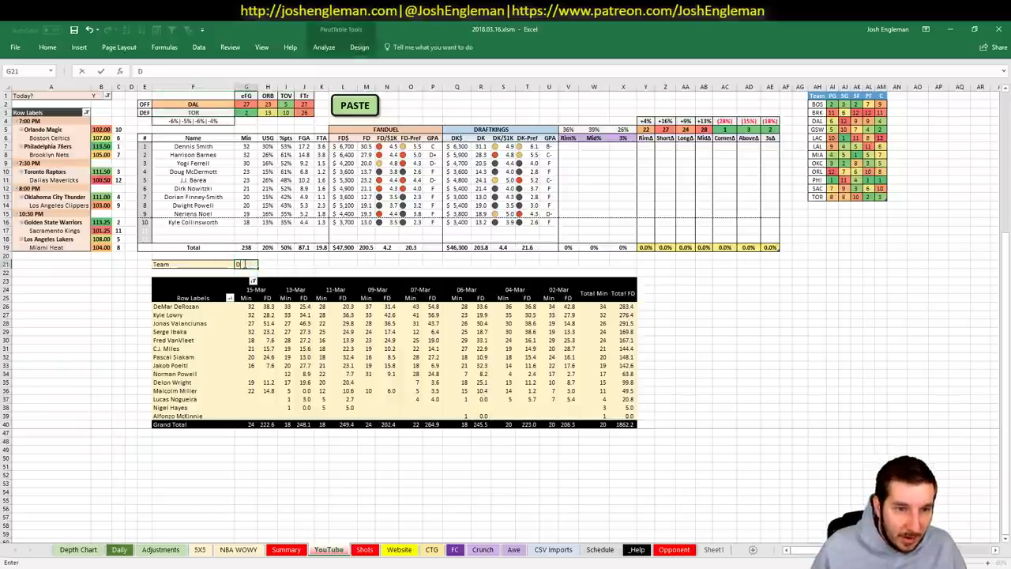
{"action": "type", "text": "AL"}
{"action": "key", "text": "Return"}
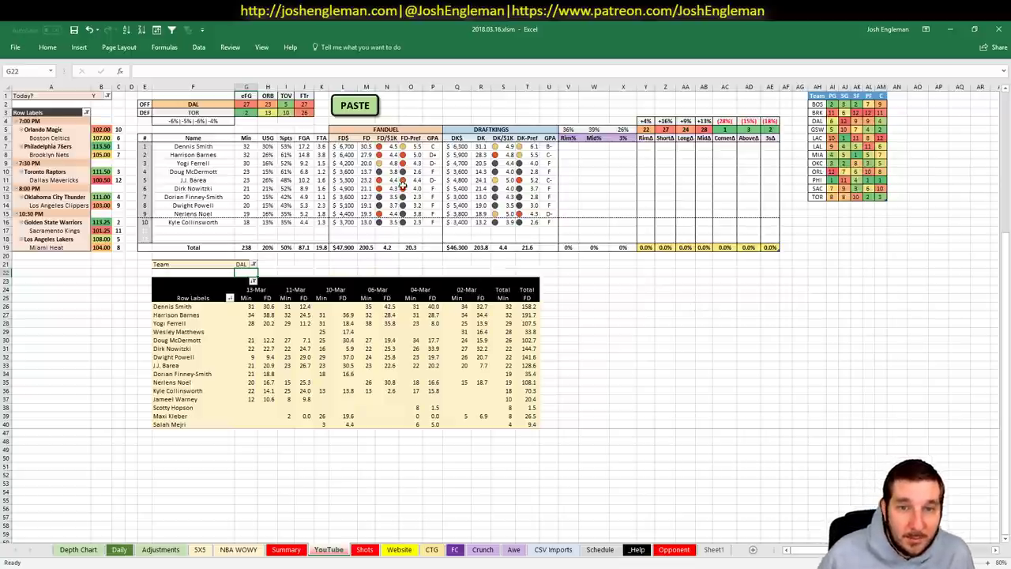
- Check the Dallas players' FanDuel GPA grades and J.J. Barea's DraftKings GPA
{"action": "left_click_drag", "start_coordinate": [432, 155], "coordinate": [430, 201]}
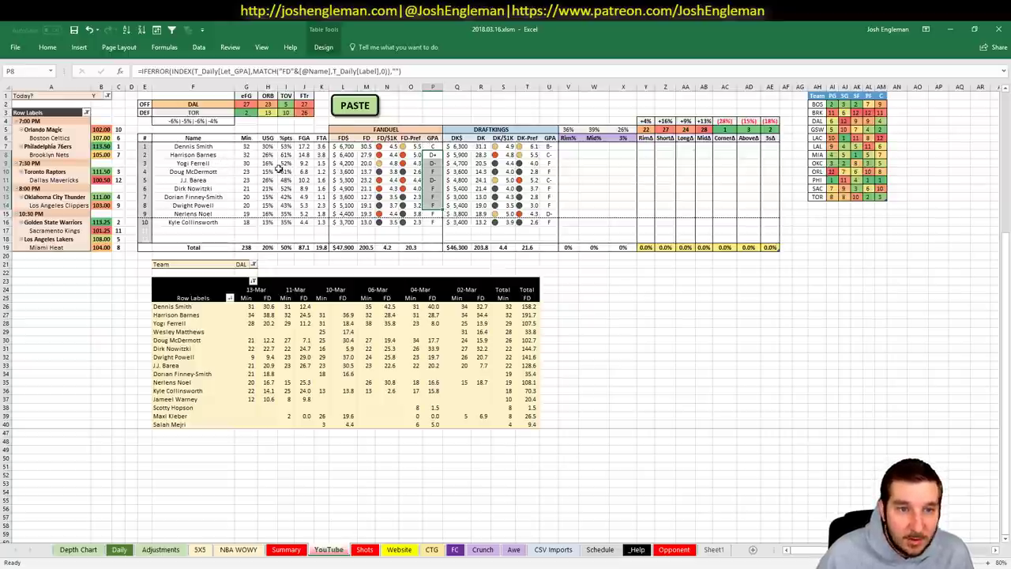
{"action": "left_click", "coordinate": [454, 172]}
{"action": "left_click", "coordinate": [545, 180]}
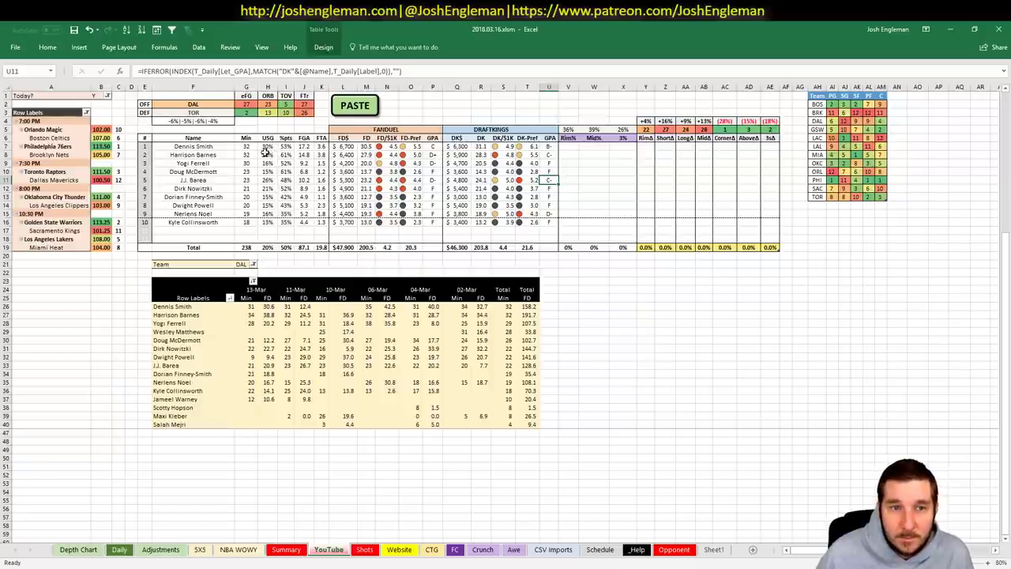
- Review Harrison Barnes's projection row, recent game log and FanDuel salary, plus Dirk Nowitzki's DraftKings projection
{"action": "left_click_drag", "start_coordinate": [213, 155], "coordinate": [531, 156]}
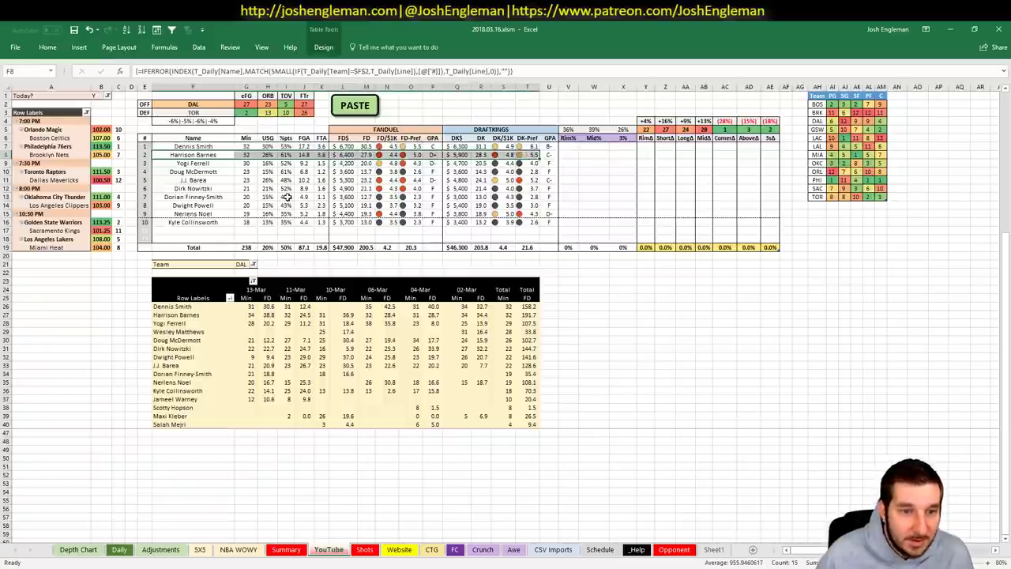
{"action": "left_click_drag", "start_coordinate": [271, 314], "coordinate": [529, 316]}
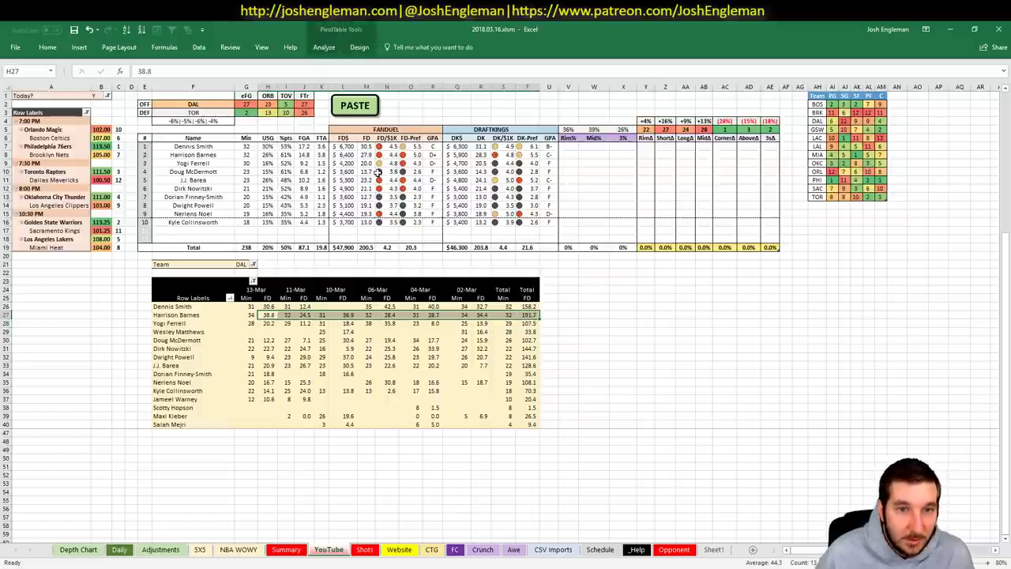
{"action": "left_click", "coordinate": [354, 156]}
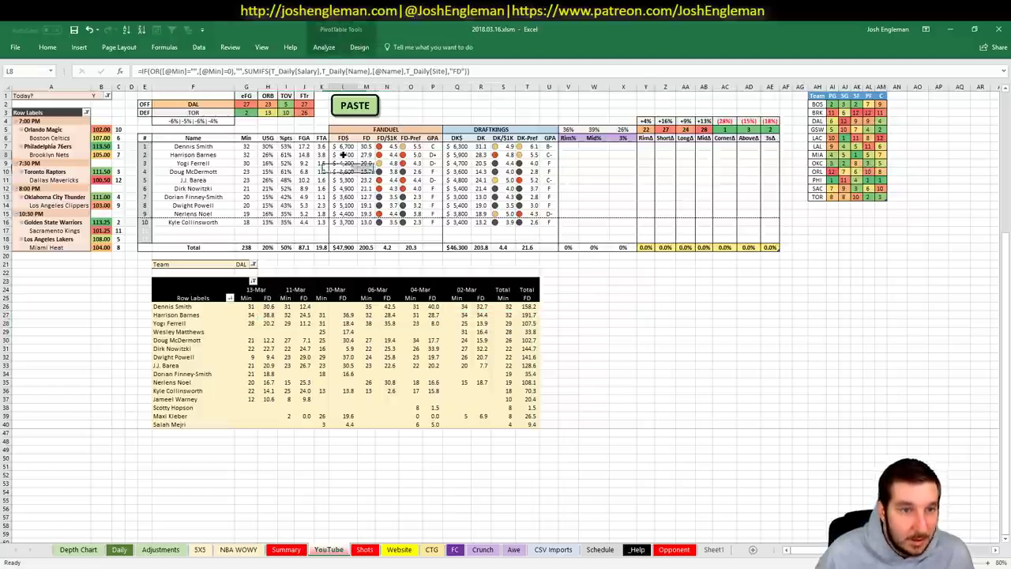
{"action": "left_click", "coordinate": [485, 189]}
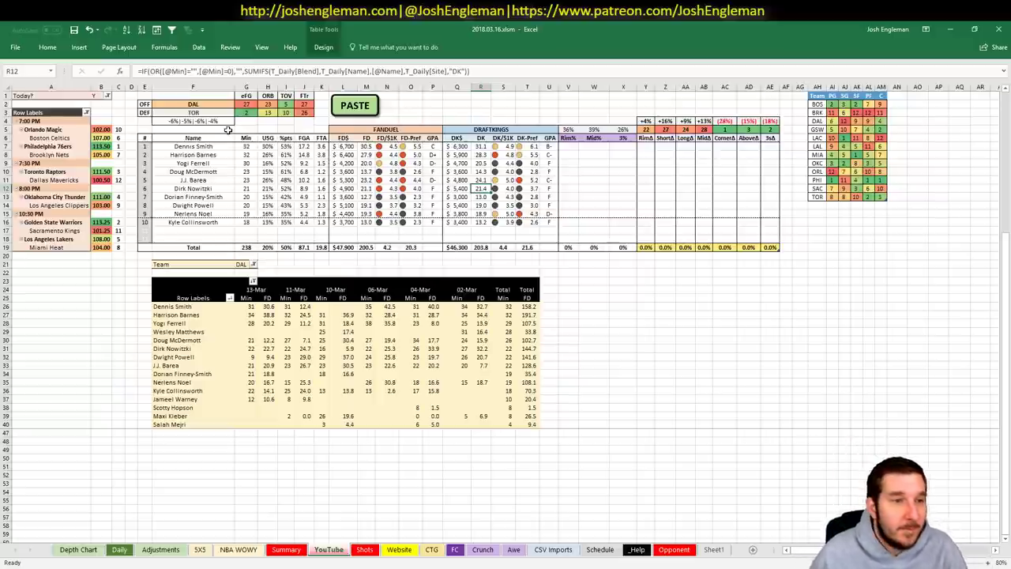
- Set the matchup's offense team to OKC and filter the recent game log pivot table to OKC
{"action": "left_click", "coordinate": [220, 105]}
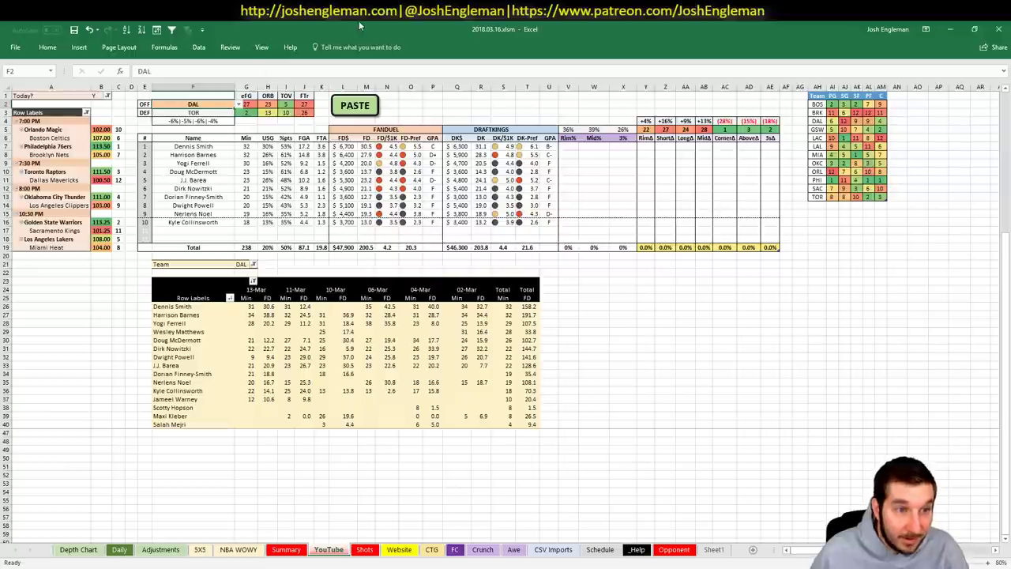
{"action": "type", "text": "OKC"}
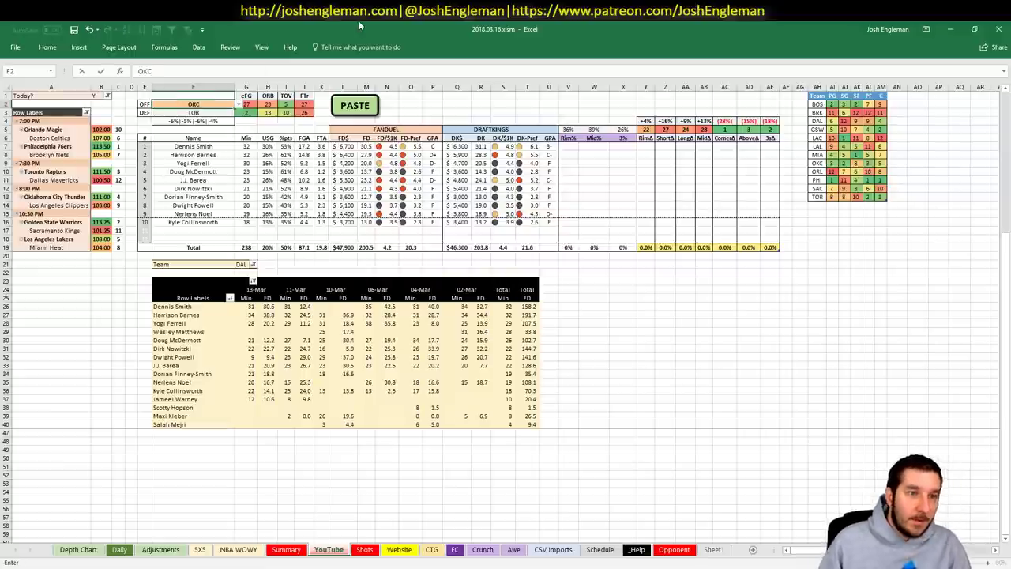
{"action": "key", "text": "Up"}
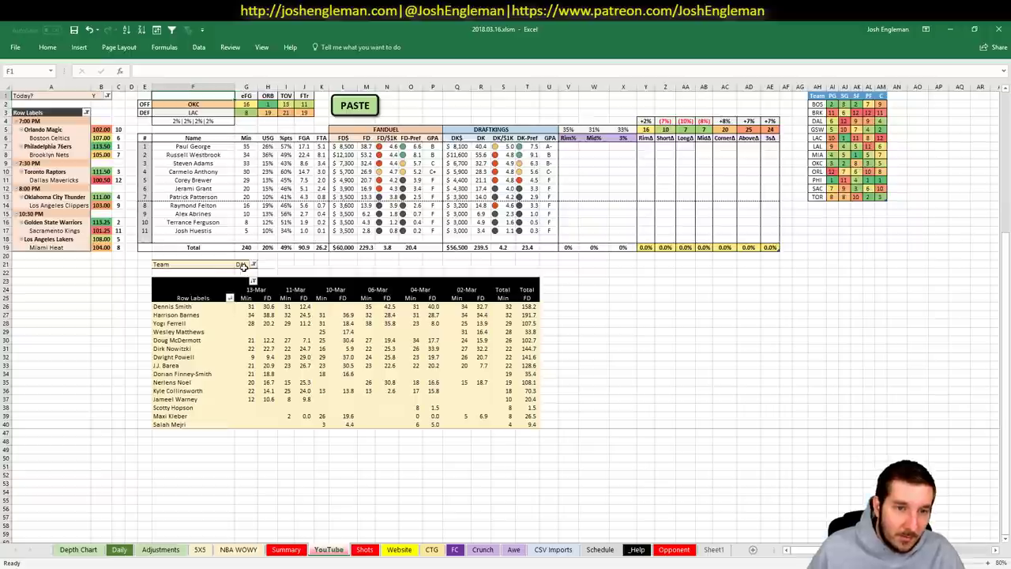
{"action": "left_click", "coordinate": [241, 265]}
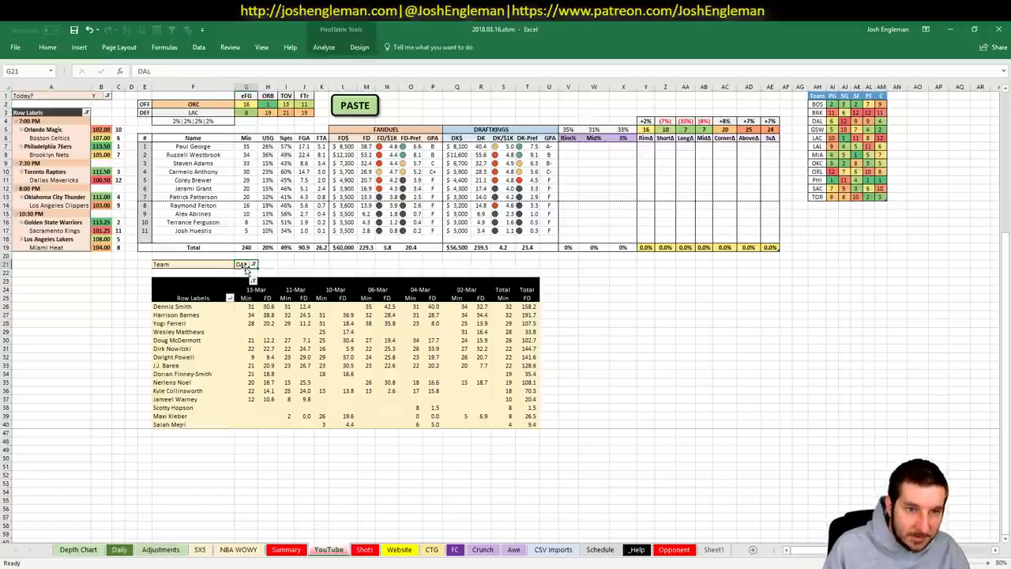
{"action": "type", "text": "OKC"}
{"action": "key", "text": "Return"}
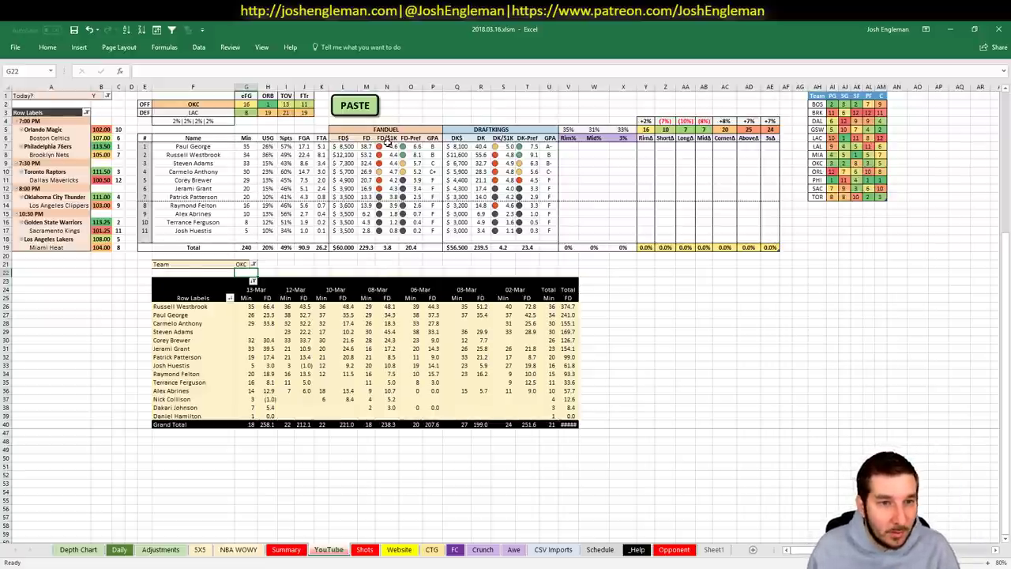
- View the NBA schedule for MAR 16 on ESPN in the browser and return to the Excel workbook
{"action": "key", "text": "alt+Tab"}
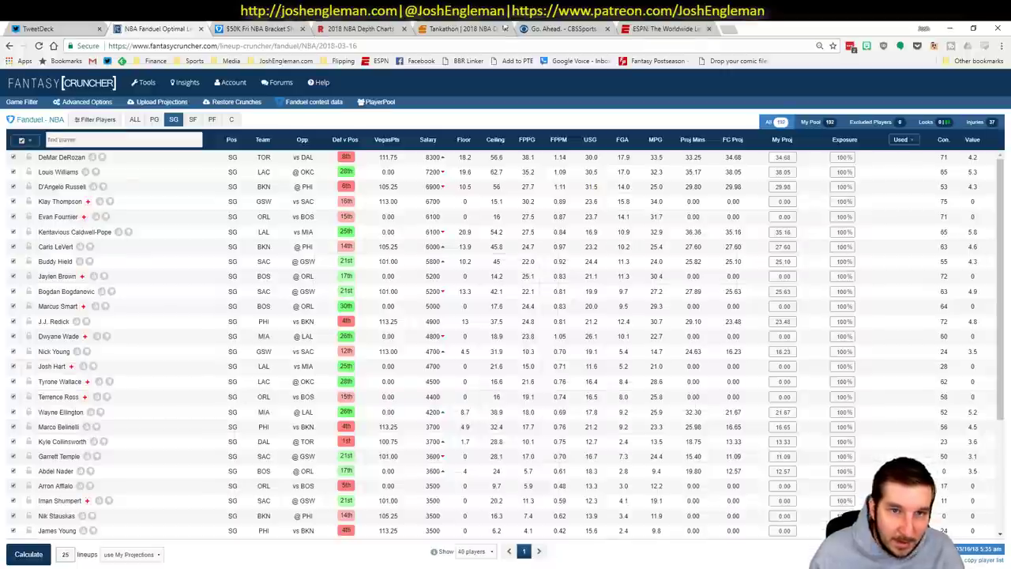
{"action": "left_click", "coordinate": [662, 29]}
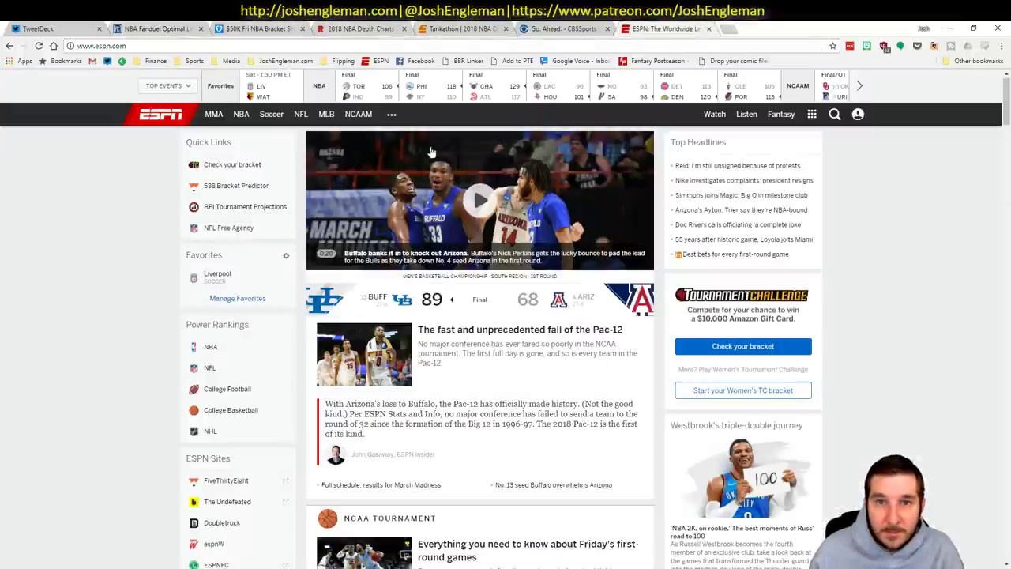
{"action": "left_click", "coordinate": [319, 86]}
{"action": "left_click", "coordinate": [236, 87]}
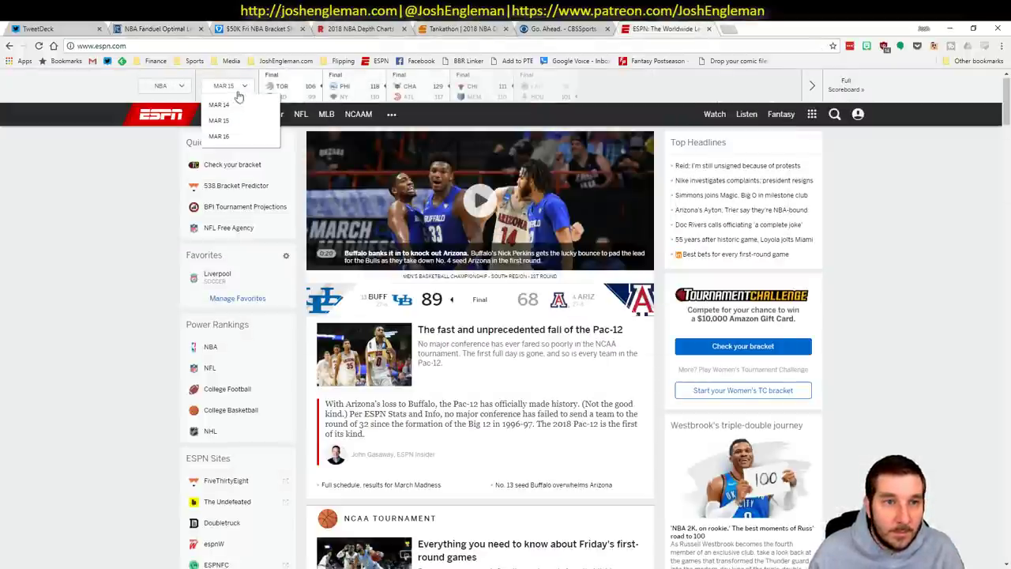
{"action": "left_click", "coordinate": [221, 136]}
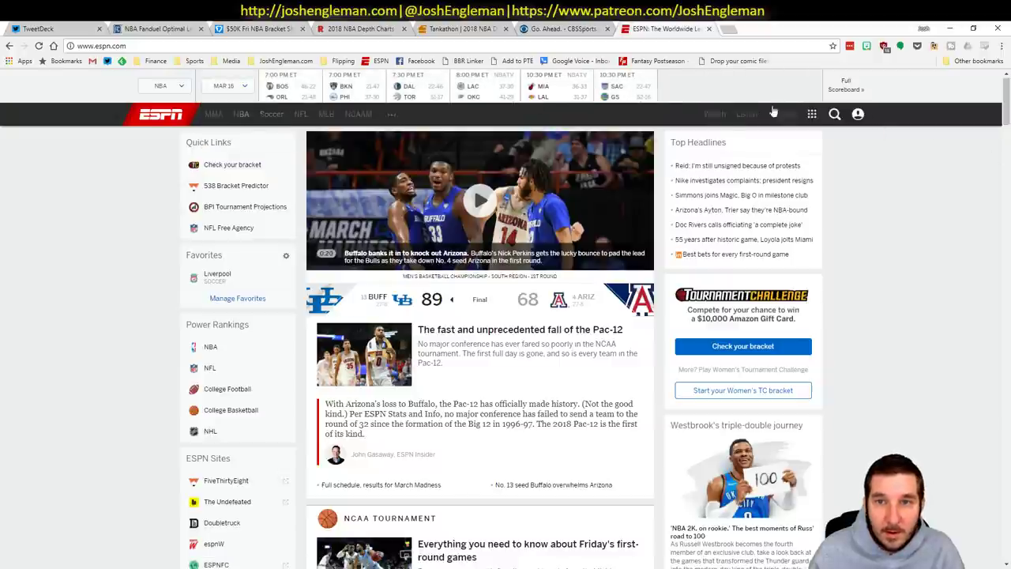
{"action": "key", "text": "alt+Tab"}
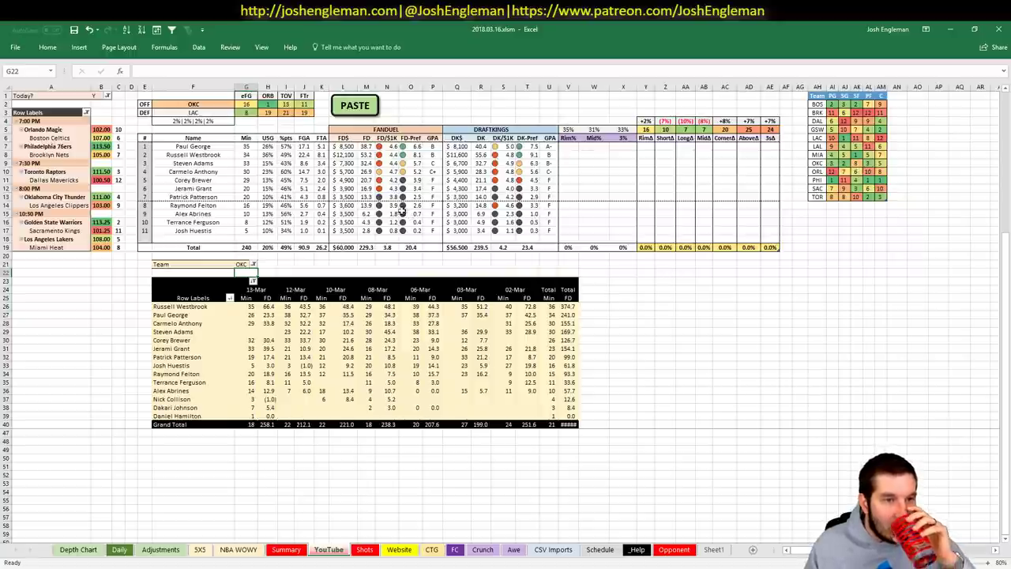
- Set the matchup's offense team to LAC and filter the recent game log pivot table to LAC
{"action": "left_click", "coordinate": [210, 104]}
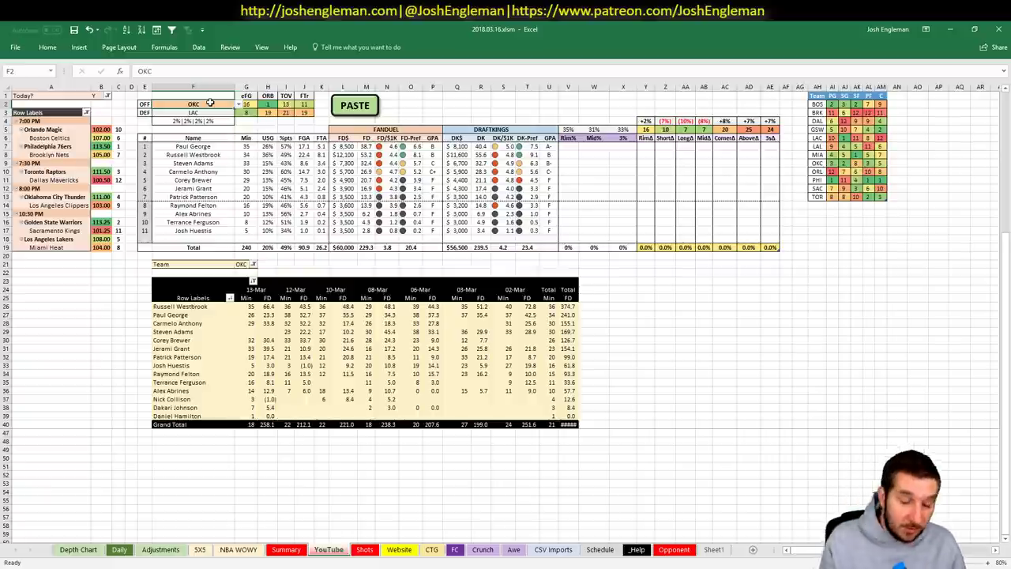
{"action": "key", "text": "BackSpace"}
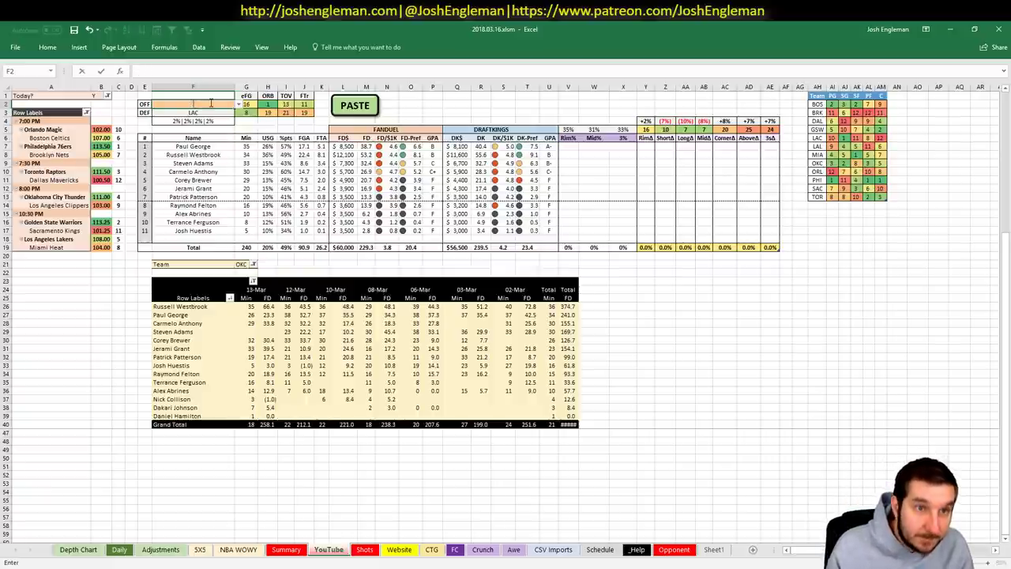
{"action": "type", "text": "LAC"}
{"action": "key", "text": "Return"}
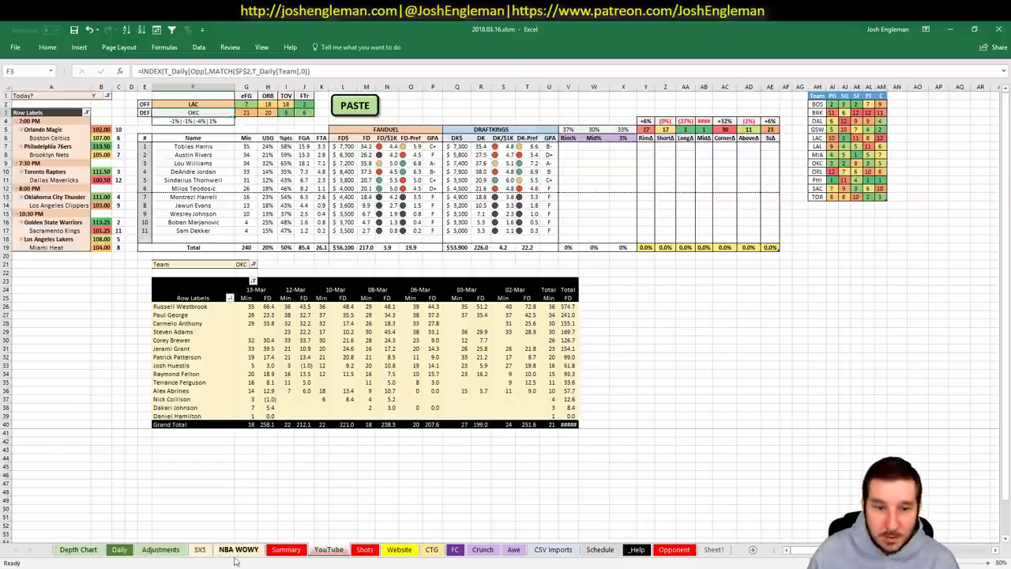
{"action": "left_click", "coordinate": [65, 357]}
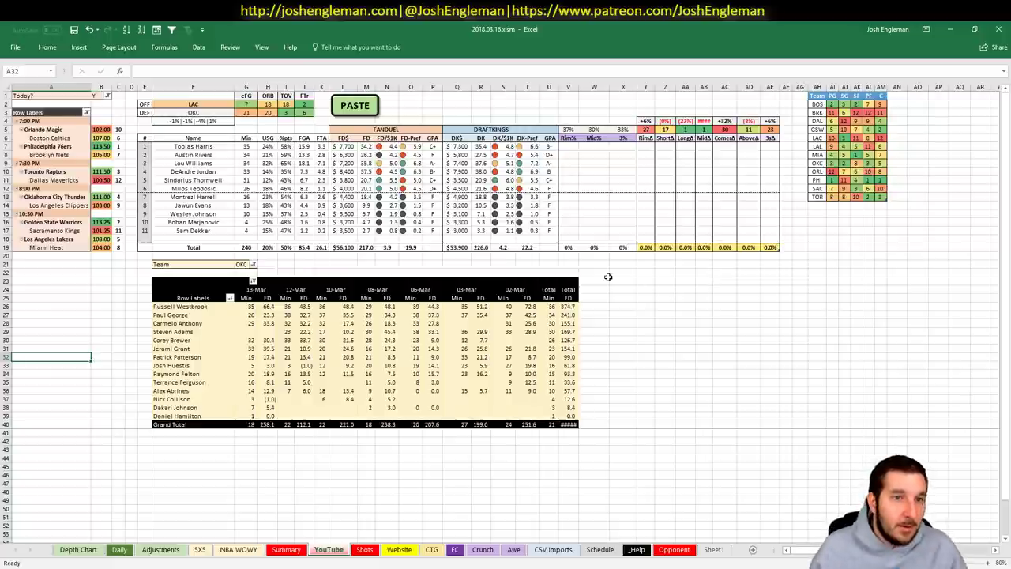
{"action": "left_click", "coordinate": [242, 264]}
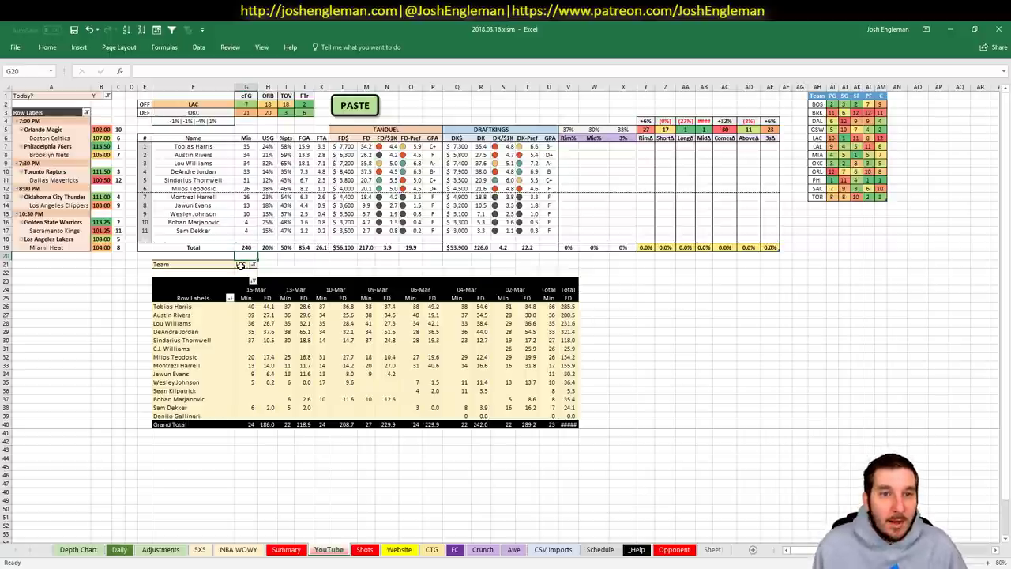
- Enter a -4% BOOST for DeAndre Jordan on the Adjustments sheet and return to the YouTube sheet
{"action": "left_click", "coordinate": [160, 549]}
{"action": "scroll", "coordinate": [169, 430], "scroll_direction": "down", "scroll_amount": 20}
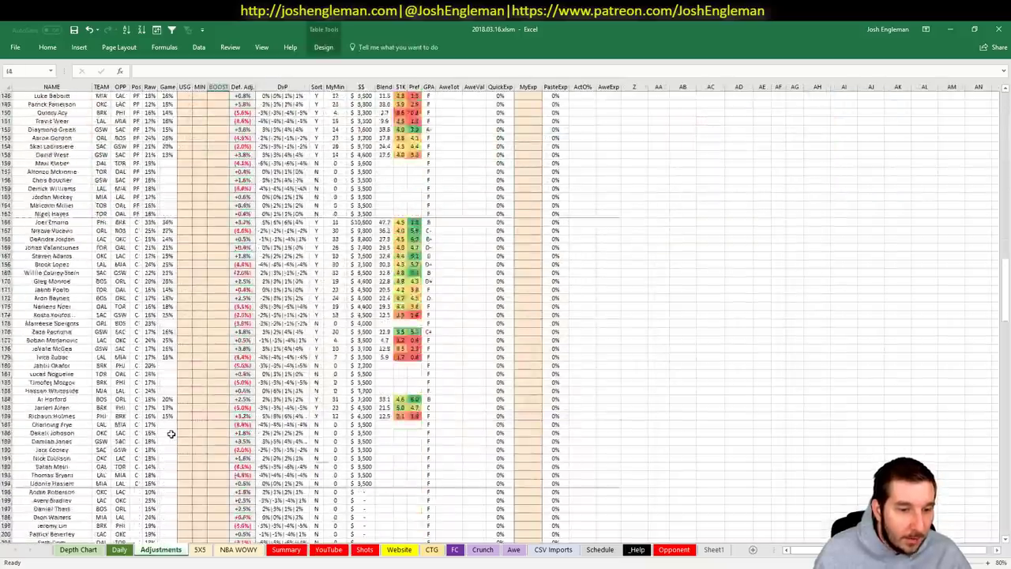
{"action": "scroll", "coordinate": [169, 434], "scroll_direction": "up", "scroll_amount": 2}
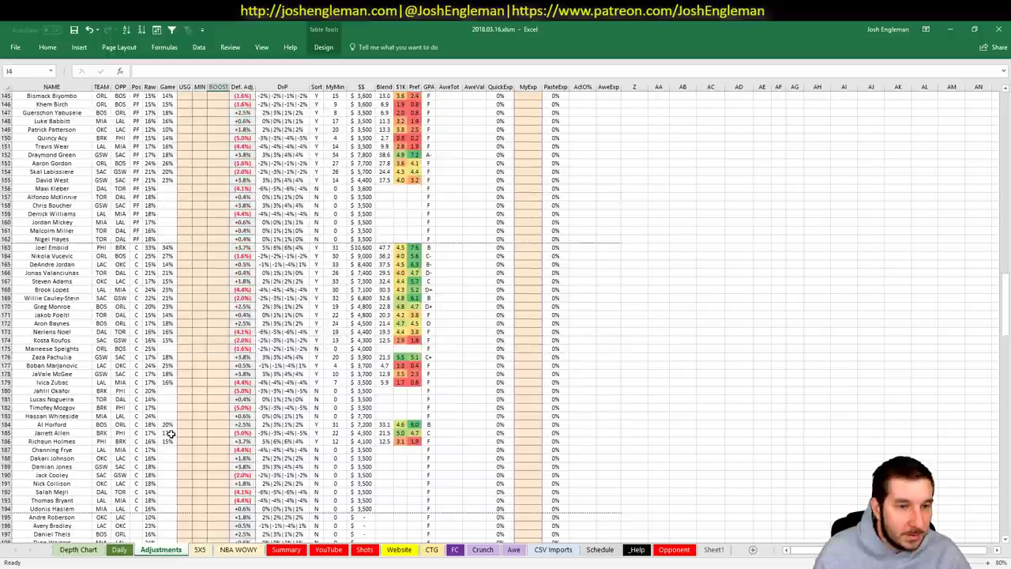
{"action": "left_click", "coordinate": [223, 264]}
{"action": "type", "text": "-4"}
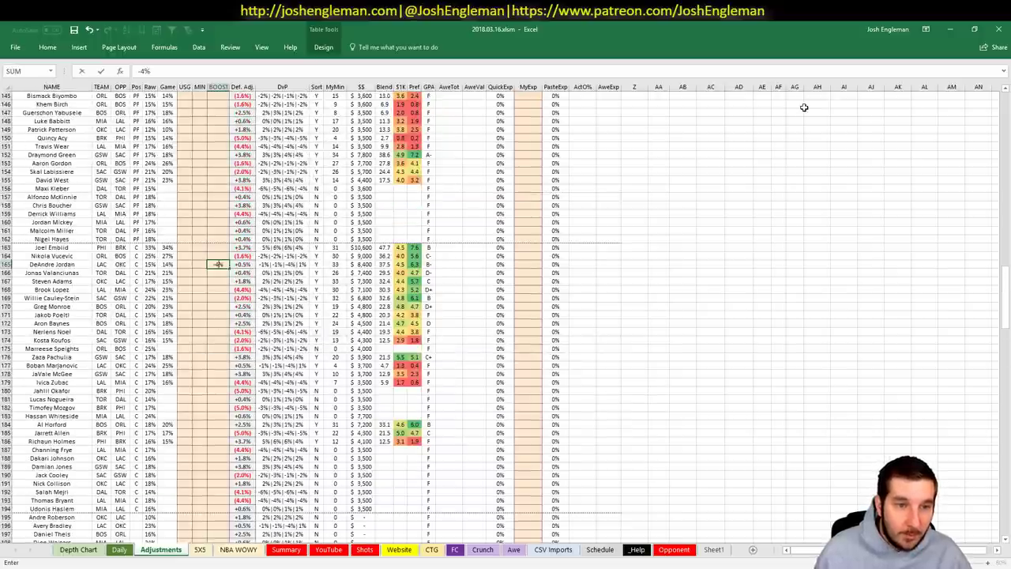
{"action": "key", "text": "Return"}
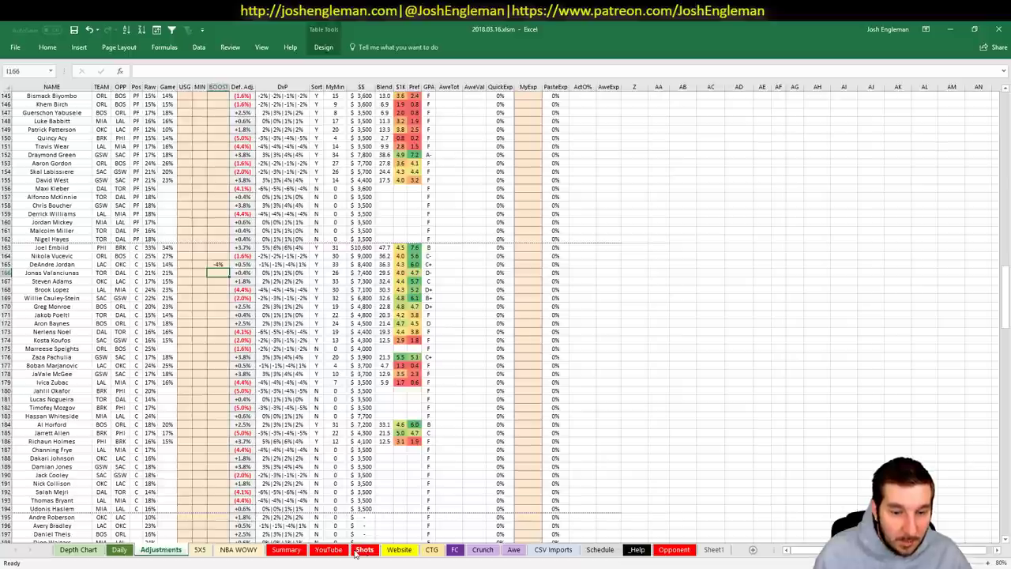
{"action": "left_click", "coordinate": [329, 549]}
{"action": "left_click", "coordinate": [662, 291]}
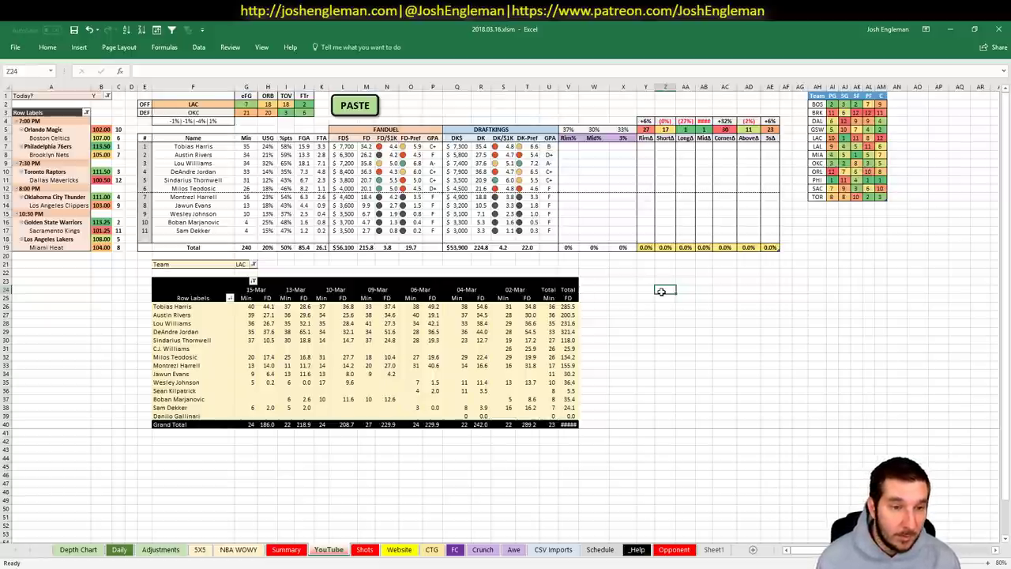
- Check DeAndre Jordan's game log among the centers on FantasyCruncher in the browser and return to the Excel workbook
{"action": "key", "text": "alt+Tab"}
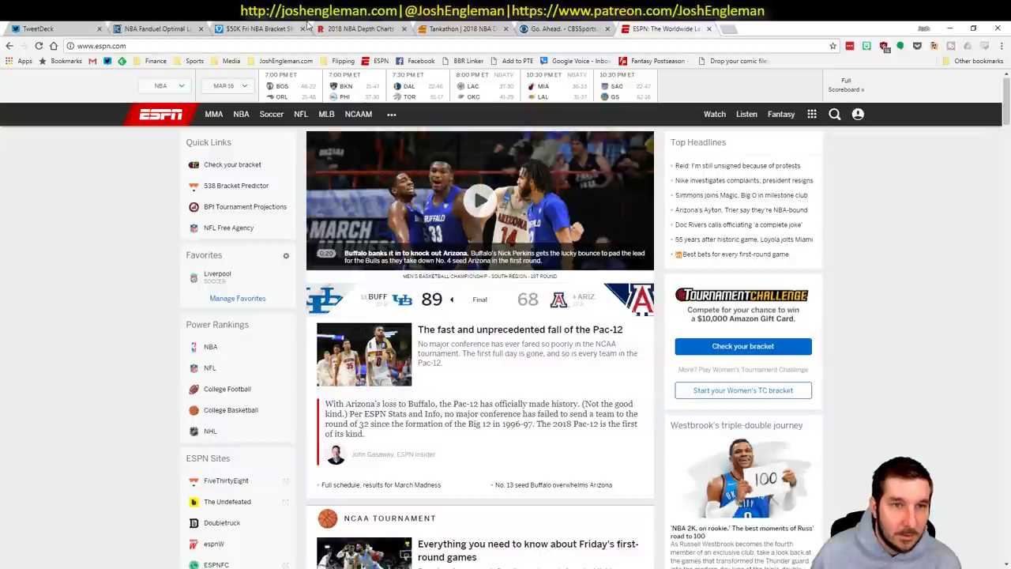
{"action": "left_click", "coordinate": [173, 34]}
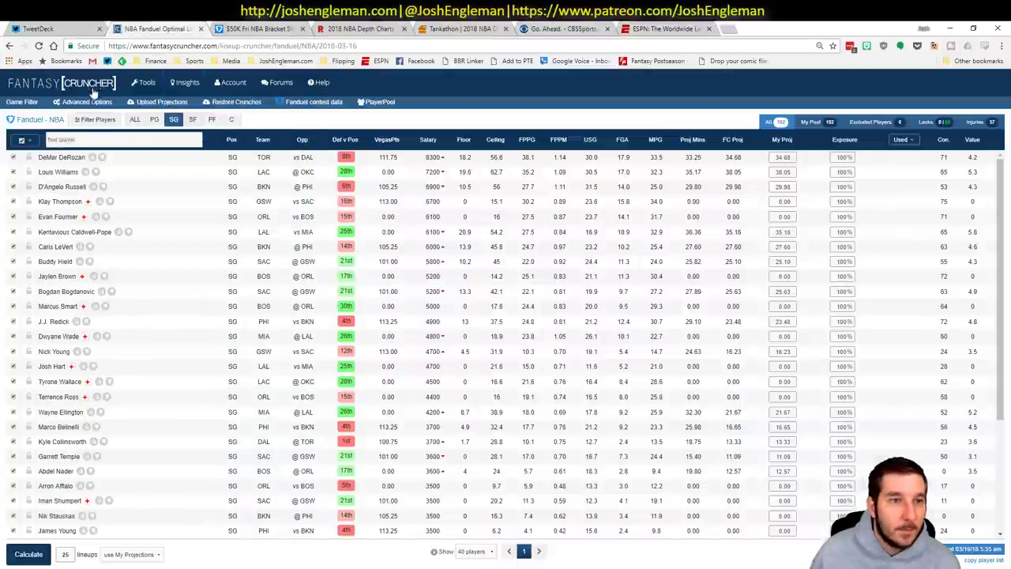
{"action": "left_click", "coordinate": [234, 120]}
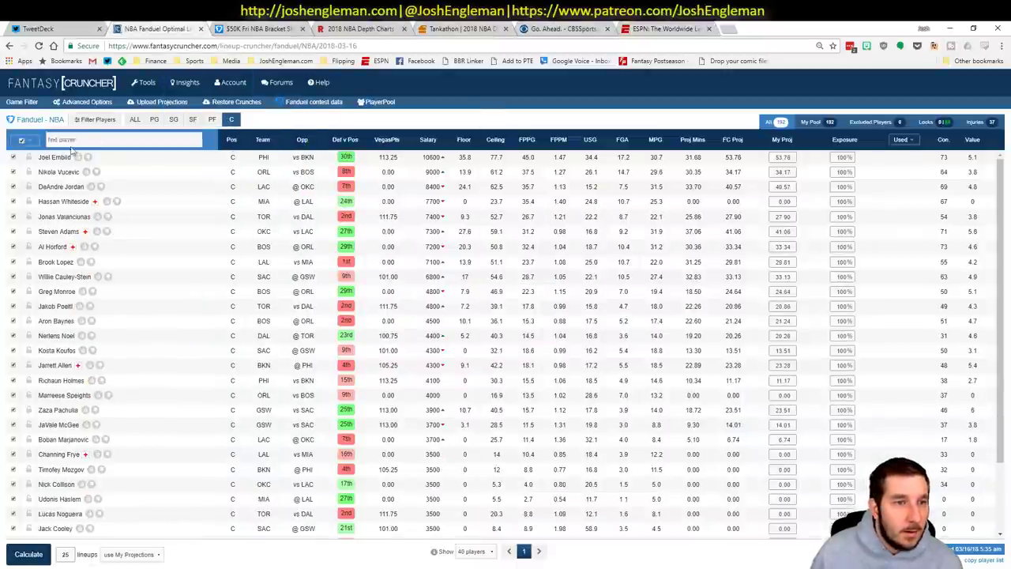
{"action": "left_click", "coordinate": [307, 190]}
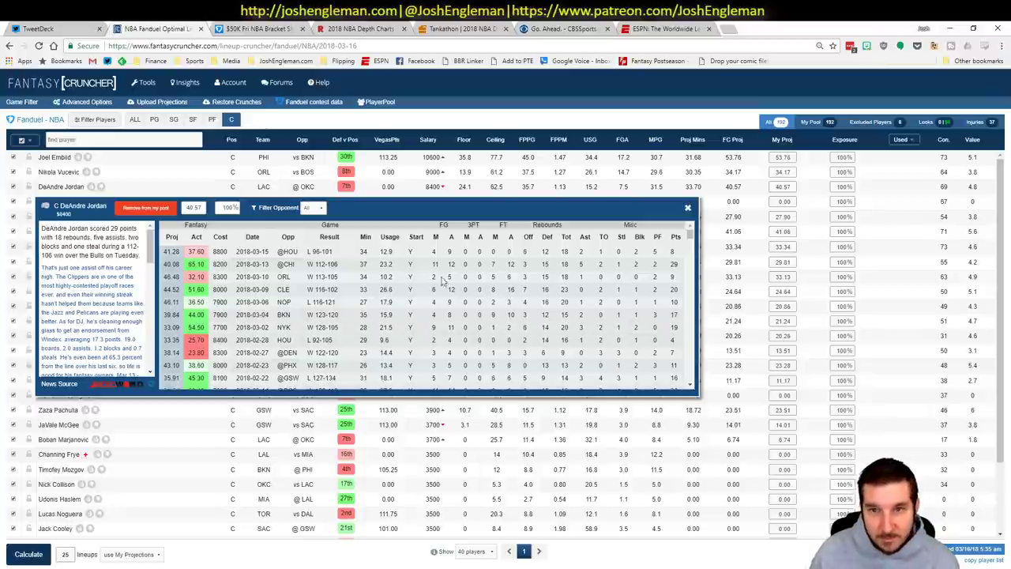
{"action": "left_click", "coordinate": [687, 208]}
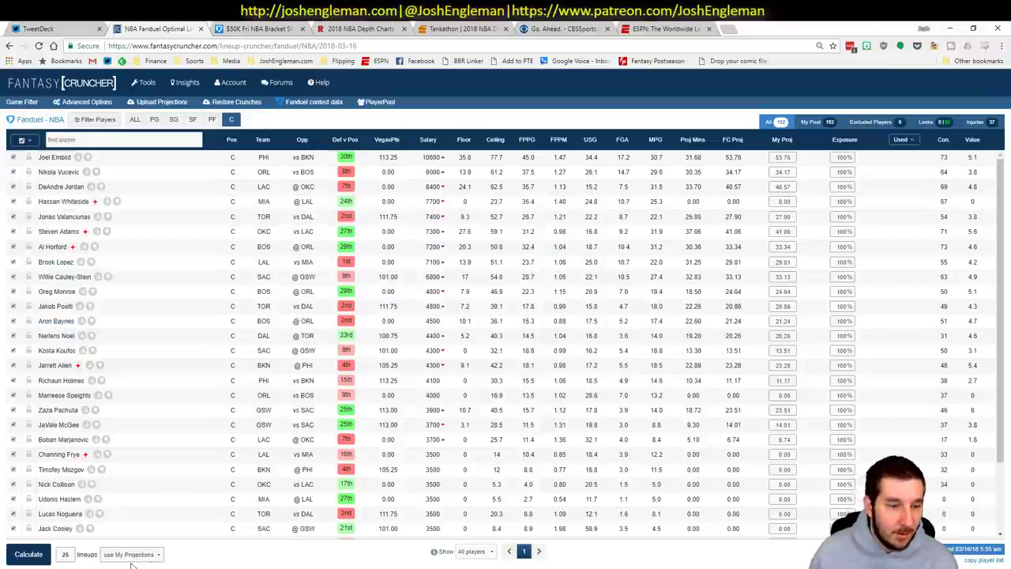
{"action": "key", "text": "alt+Tab"}
{"action": "left_click", "coordinate": [79, 324]}
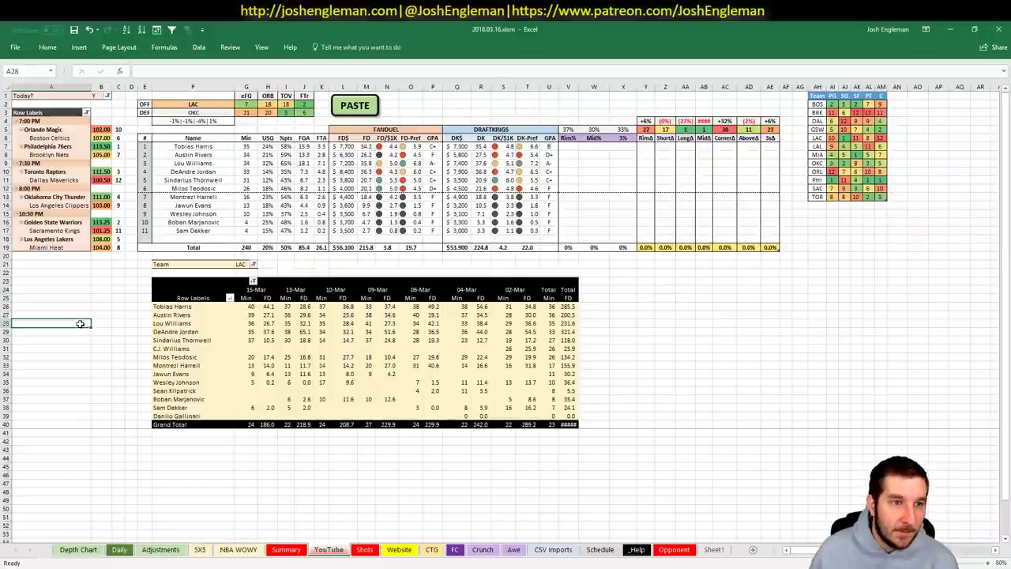
- Review Milos Teodosic's minutes in the LAC recent game log
{"action": "left_click", "coordinate": [219, 106]}
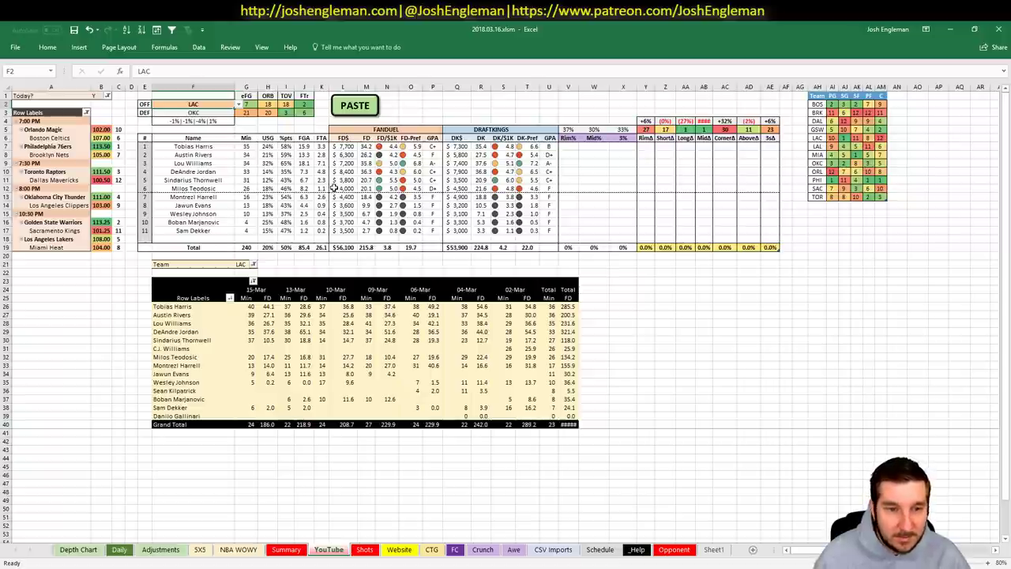
{"action": "left_click", "coordinate": [322, 357]}
{"action": "left_click", "coordinate": [249, 357]}
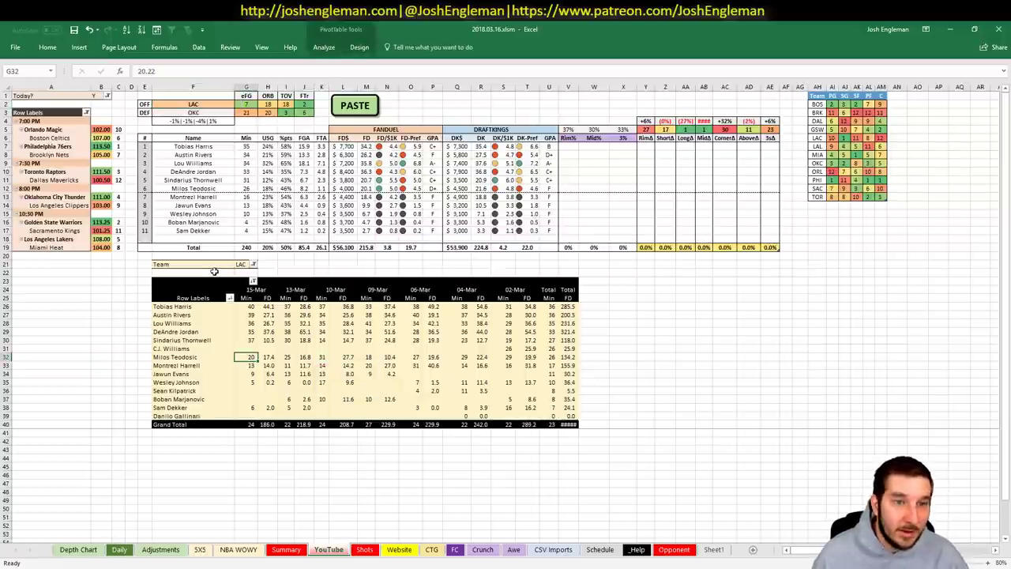
{"action": "left_click", "coordinate": [298, 264]}
{"action": "left_click", "coordinate": [286, 265]}
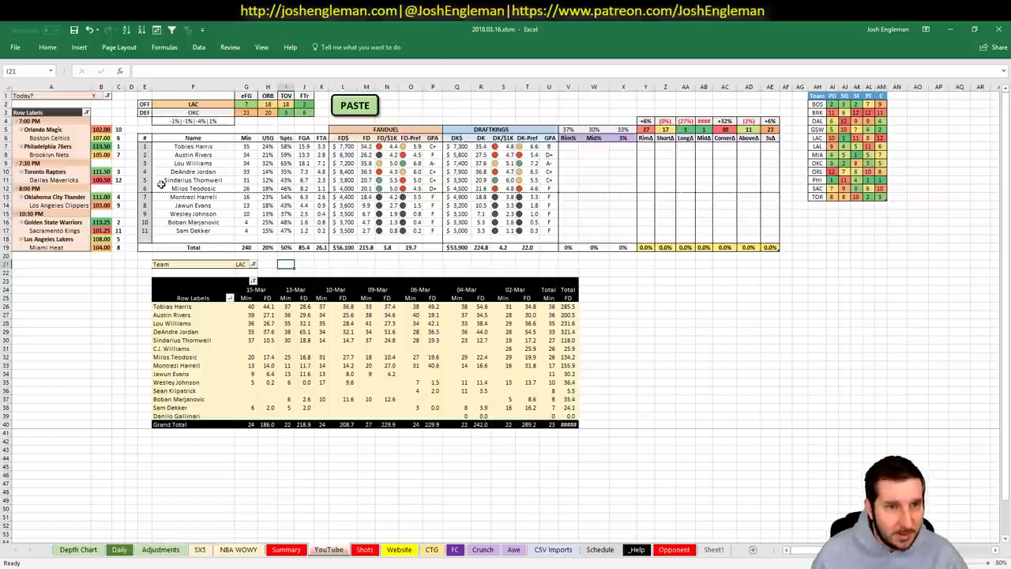
- Set the matchup's offense team and the game log filter to GSW, and check Kevin Durant's and Draymond Green's projection rows
{"action": "left_click", "coordinate": [193, 104]}
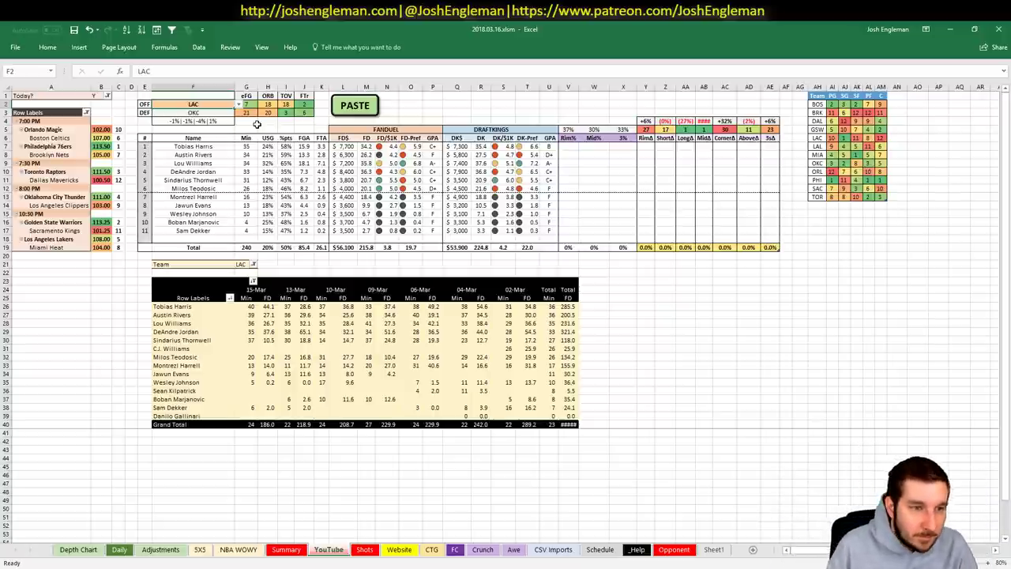
{"action": "type", "text": "GSW"}
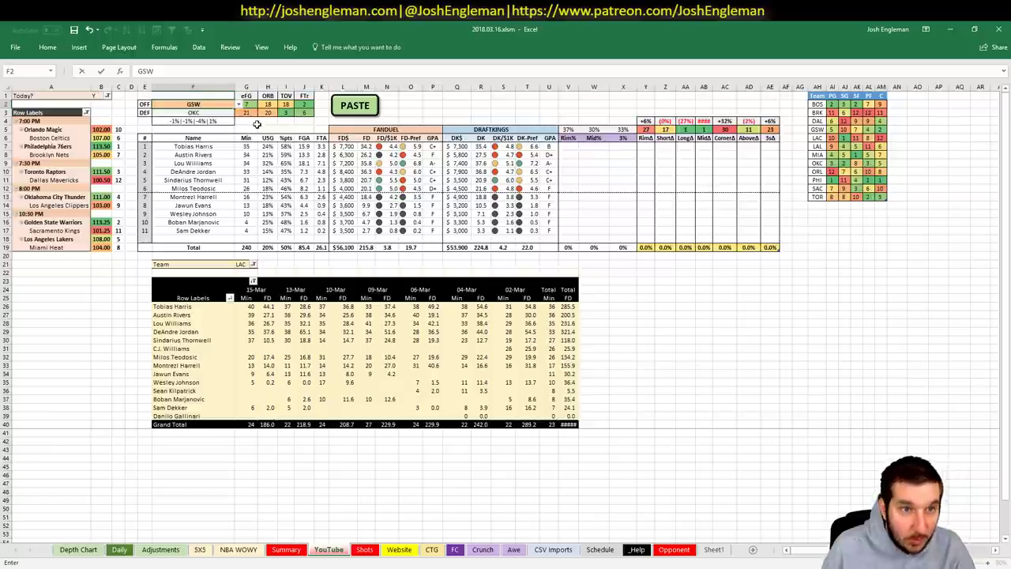
{"action": "key", "text": "Return"}
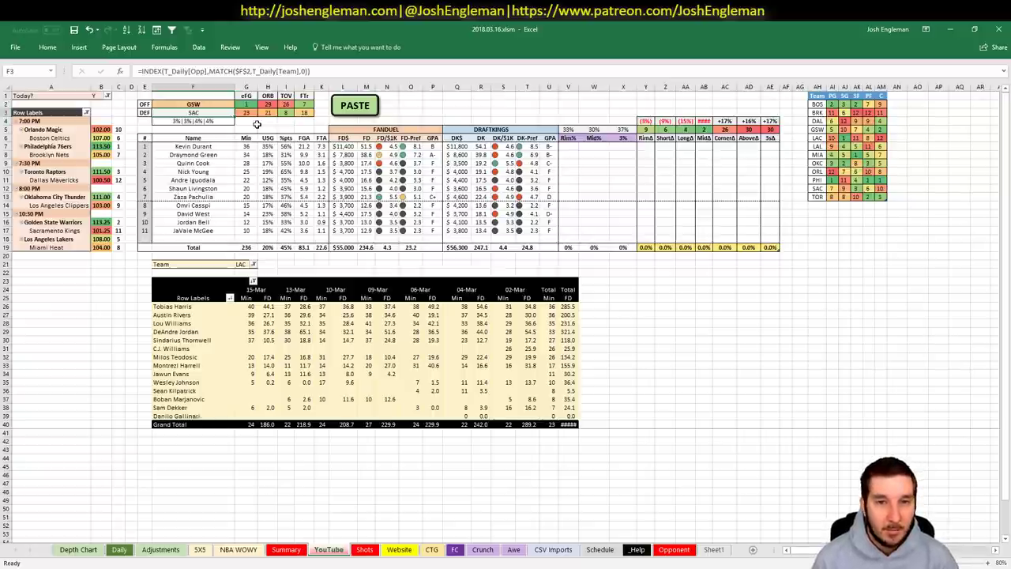
{"action": "left_click", "coordinate": [246, 264]}
{"action": "type", "text": "GSW"}
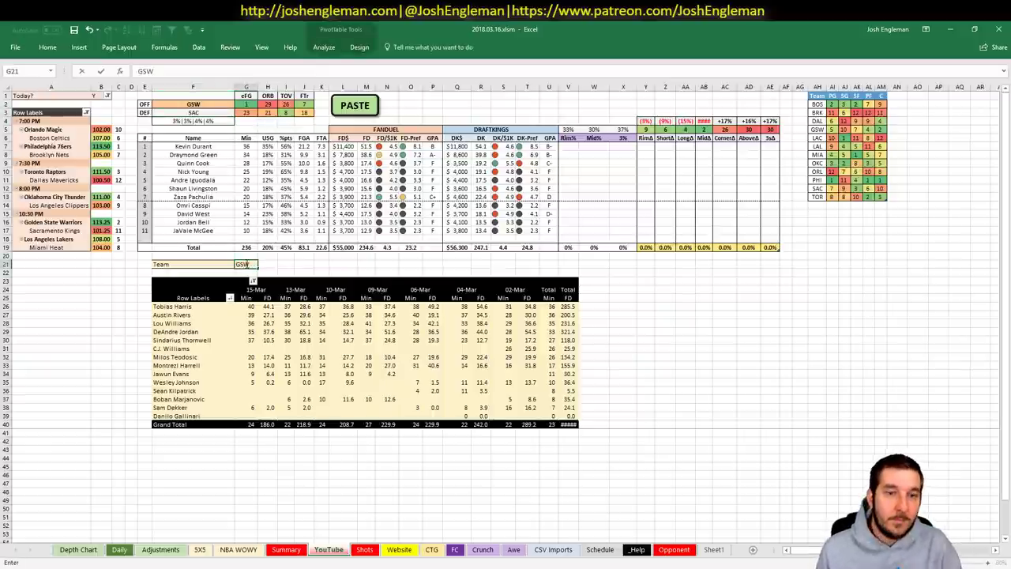
{"action": "key", "text": "Return"}
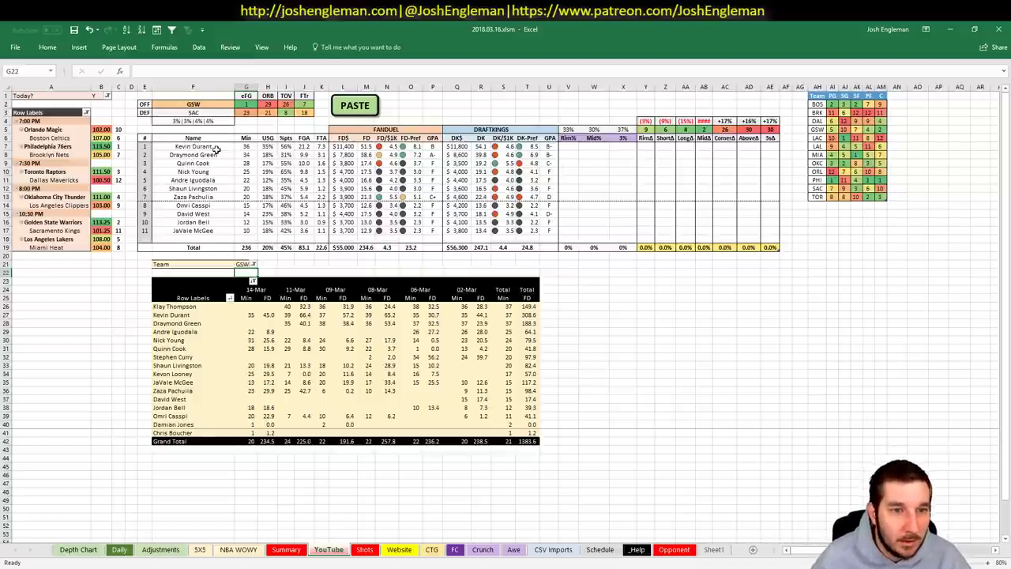
{"action": "left_click", "coordinate": [214, 149]}
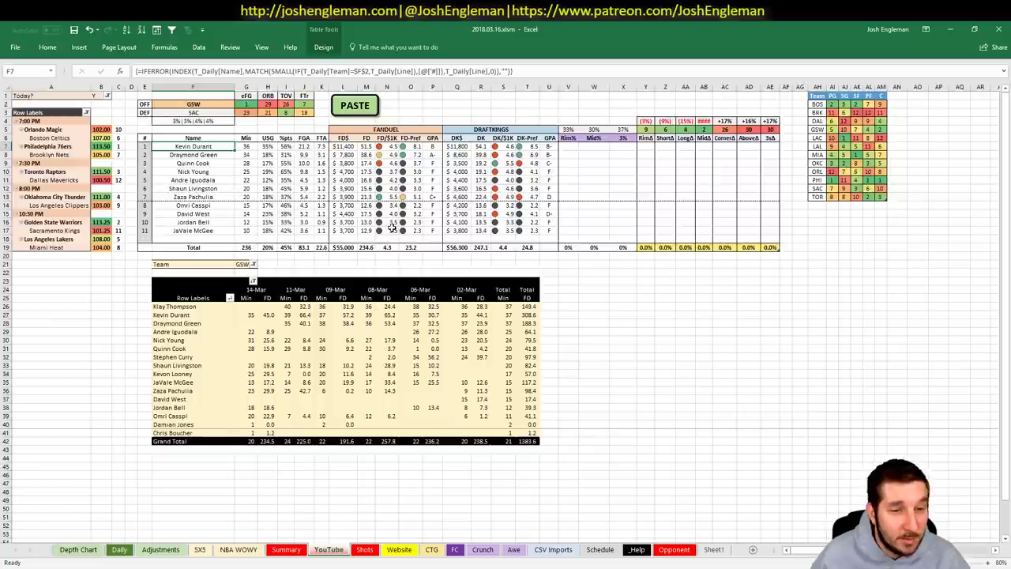
{"action": "left_click", "coordinate": [188, 154]}
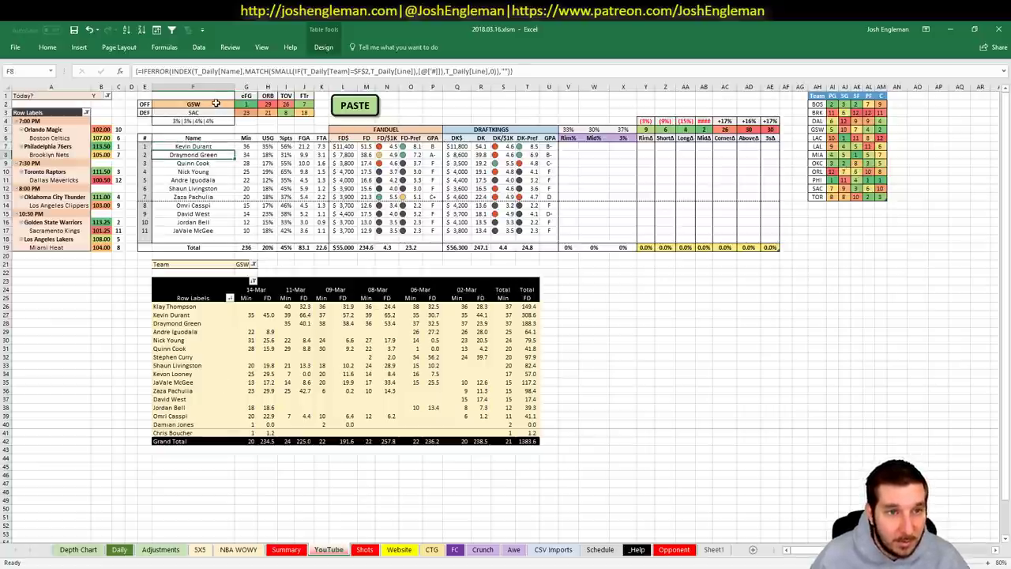
- Set the matchup's offense team to SAC and filter the recent game log pivot table to SAC
{"action": "left_click", "coordinate": [216, 103]}
{"action": "type", "text": "SAC"}
{"action": "key", "text": "Return"}
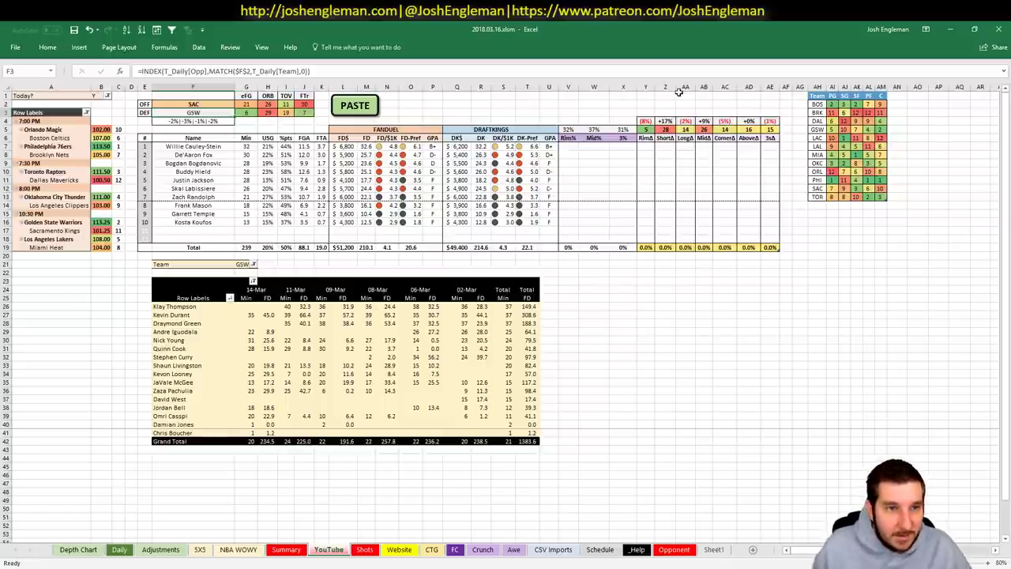
{"action": "left_click", "coordinate": [242, 265]}
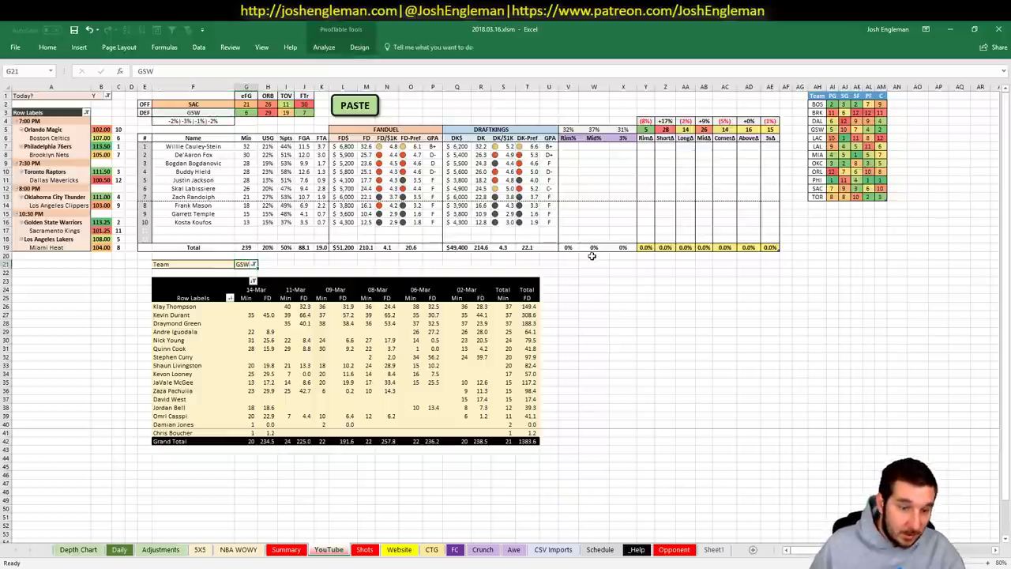
{"action": "type", "text": "SAC"}
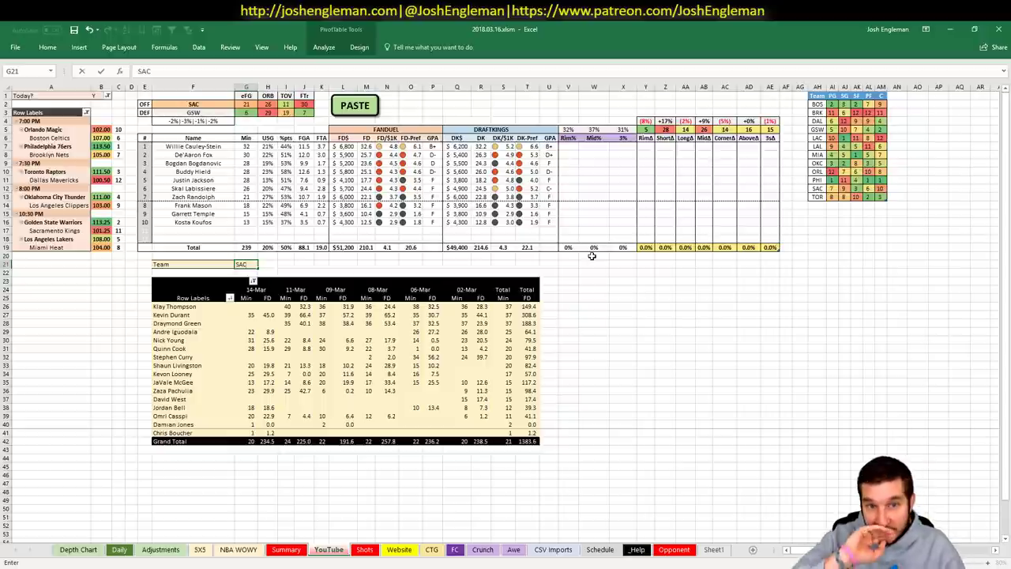
{"action": "key", "text": "Return"}
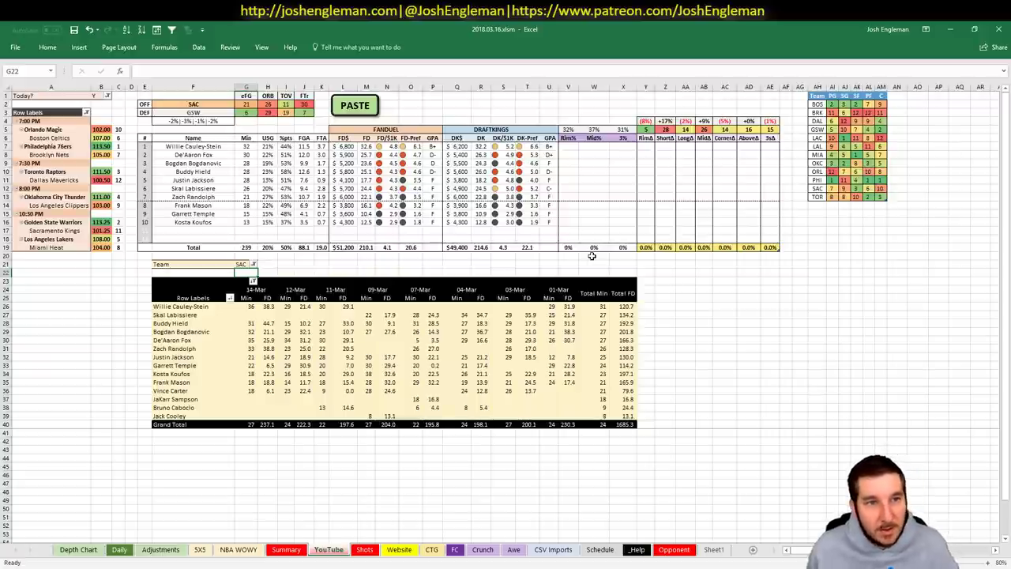
- Set the matchup's offense team to LAL and filter the recent game log pivot table to LAL
{"action": "left_click", "coordinate": [187, 106]}
{"action": "left_click", "coordinate": [346, 108]}
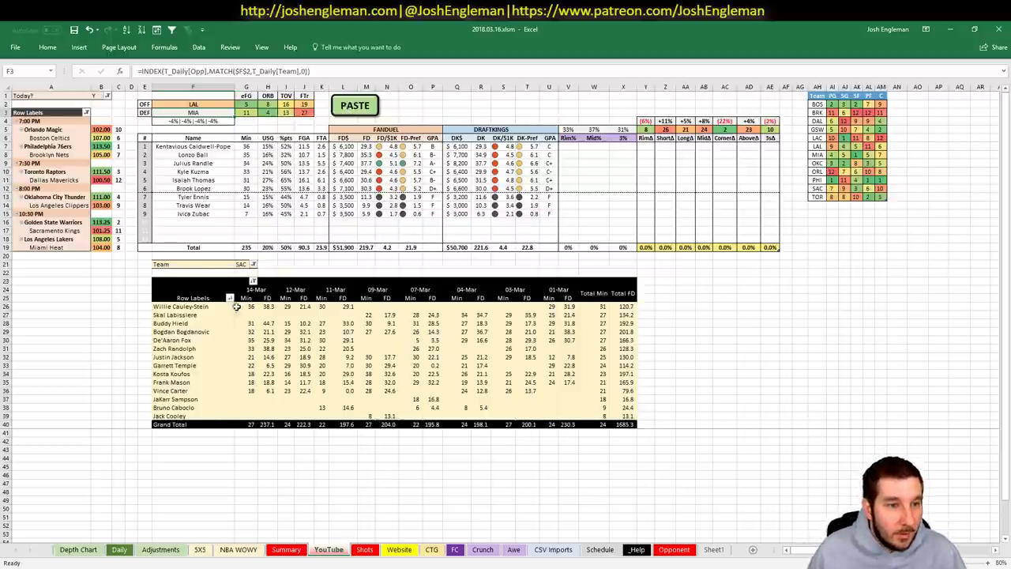
{"action": "left_click", "coordinate": [244, 265]}
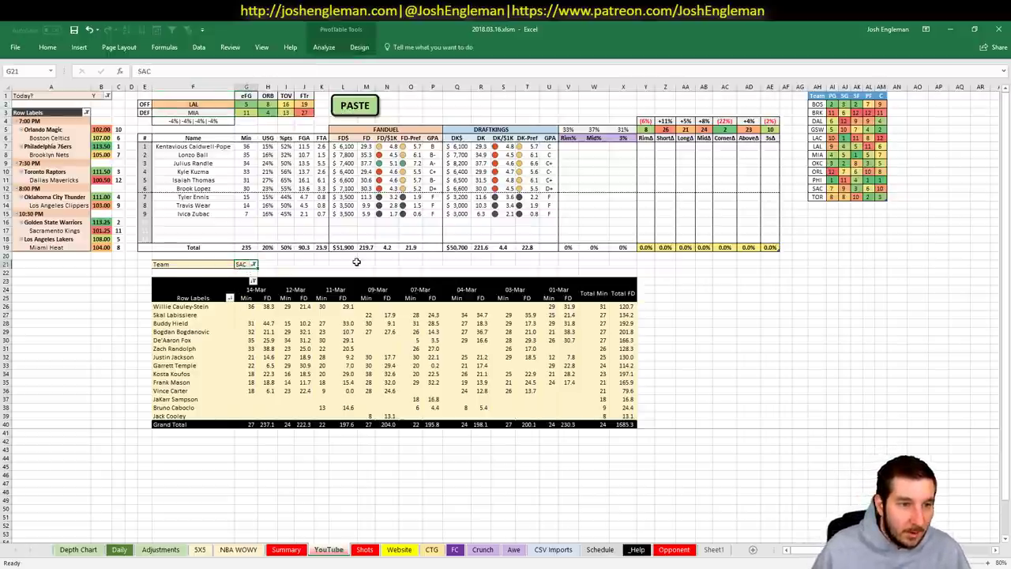
{"action": "type", "text": "LAL"}
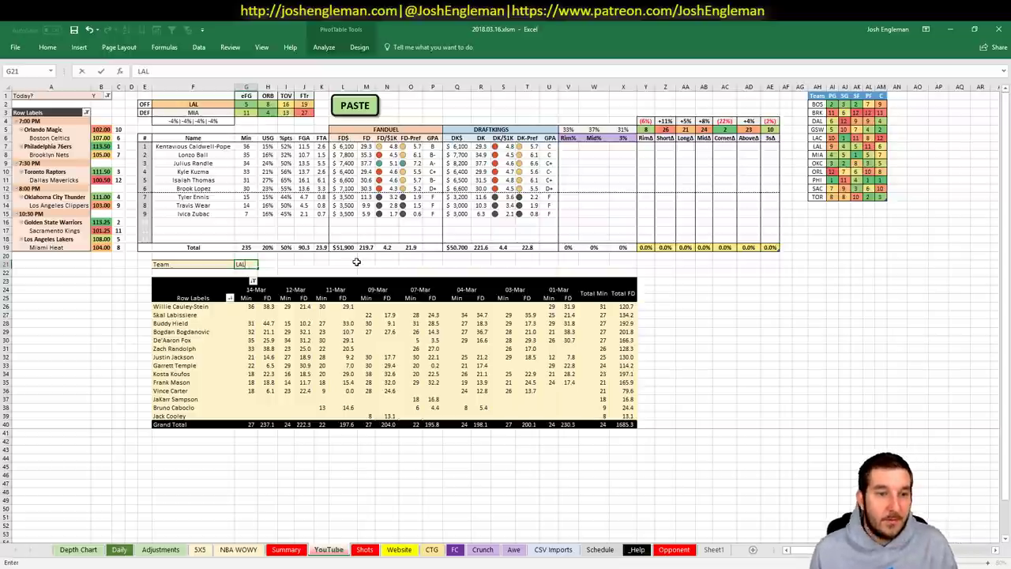
{"action": "key", "text": "Return"}
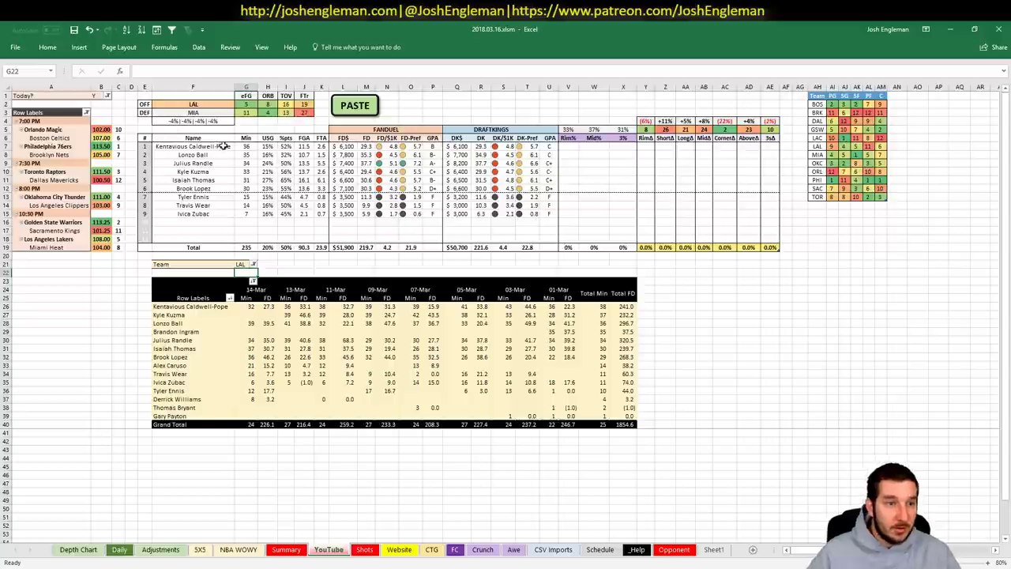
- Set the matchup's offense team to MIA and filter the recent game log pivot table to MIA
{"action": "left_click", "coordinate": [209, 104]}
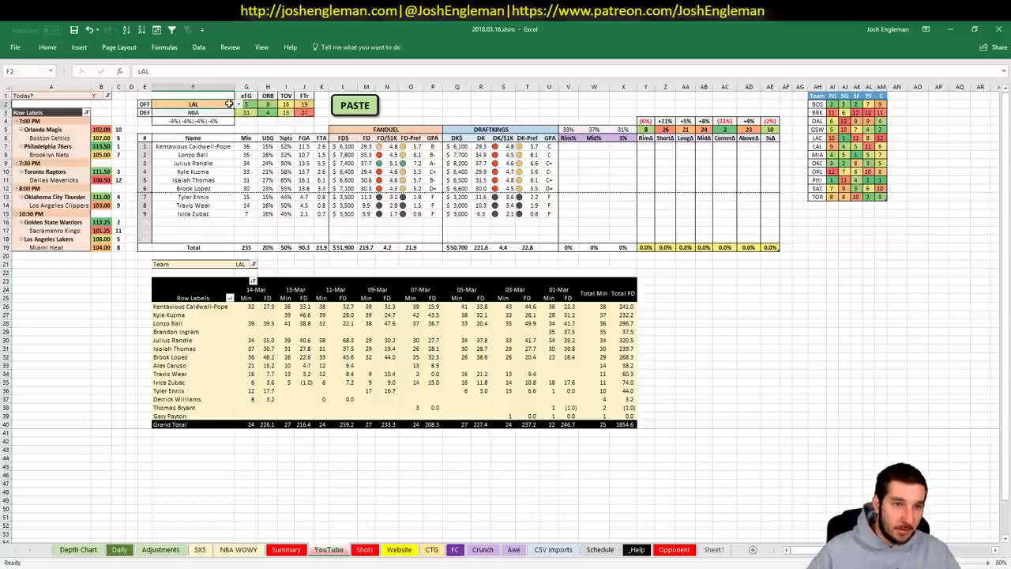
{"action": "type", "text": "MIA"}
{"action": "key", "text": "Return"}
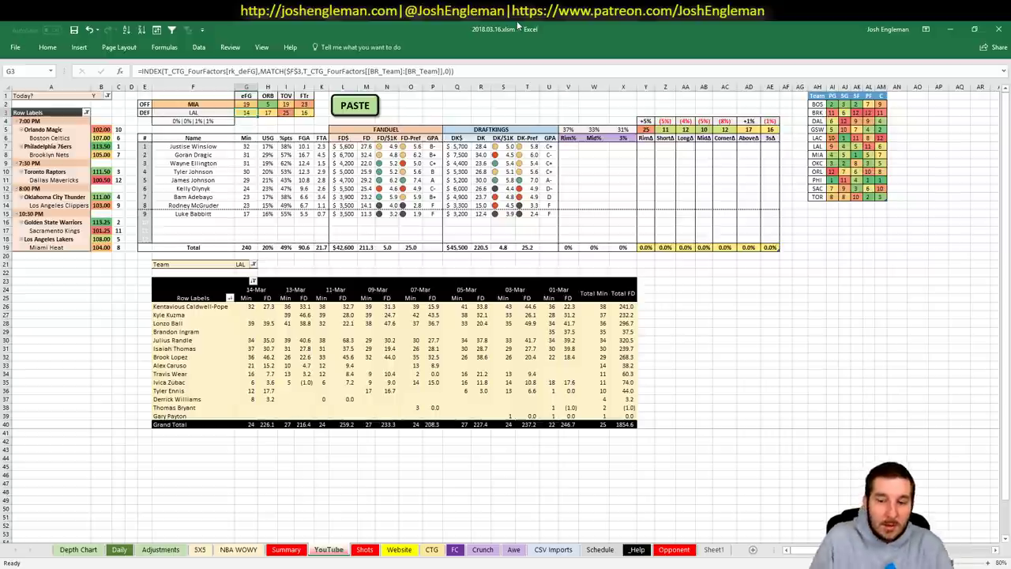
{"action": "left_click", "coordinate": [241, 264]}
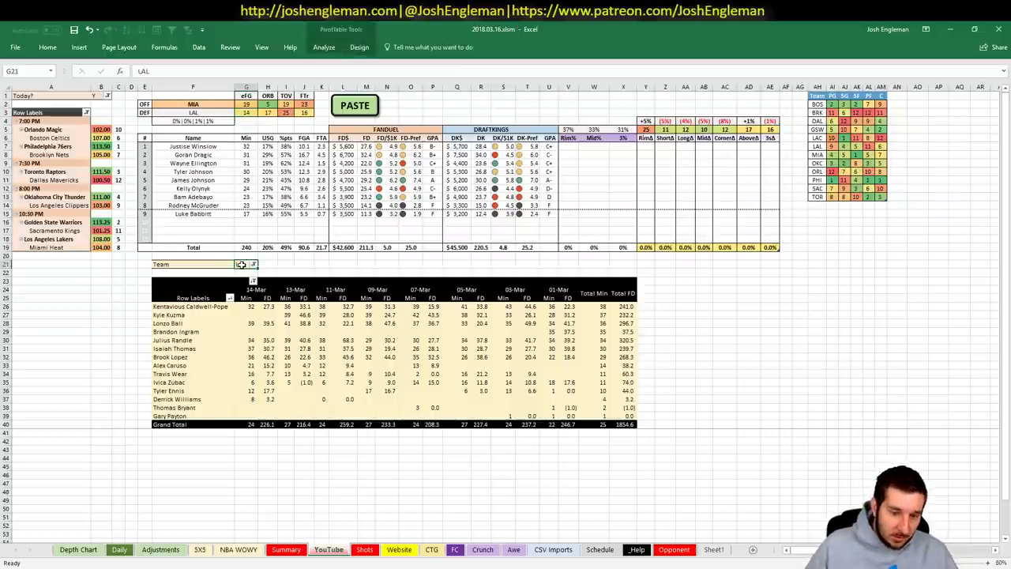
{"action": "type", "text": "MIA"}
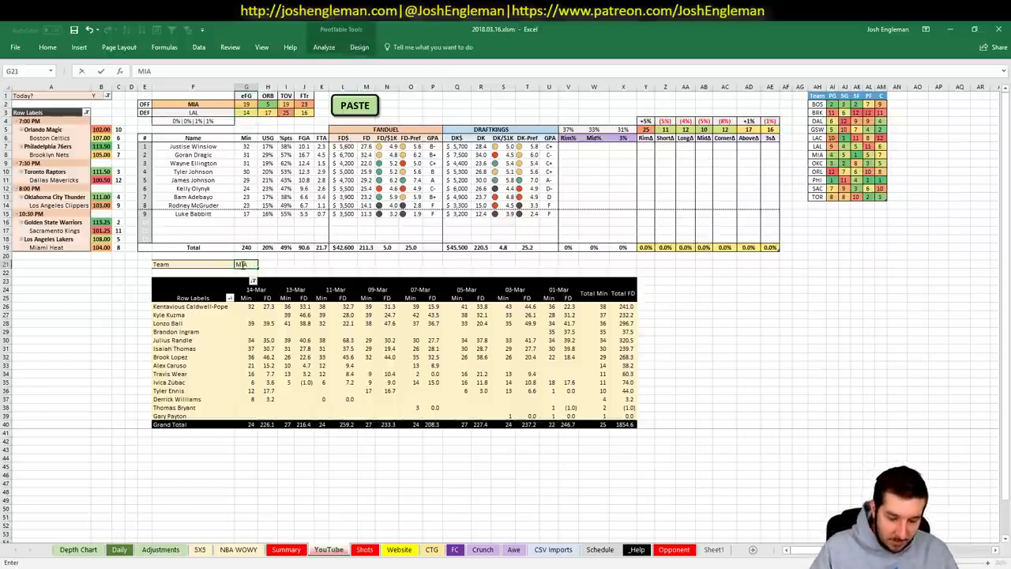
{"action": "key", "text": "Return"}
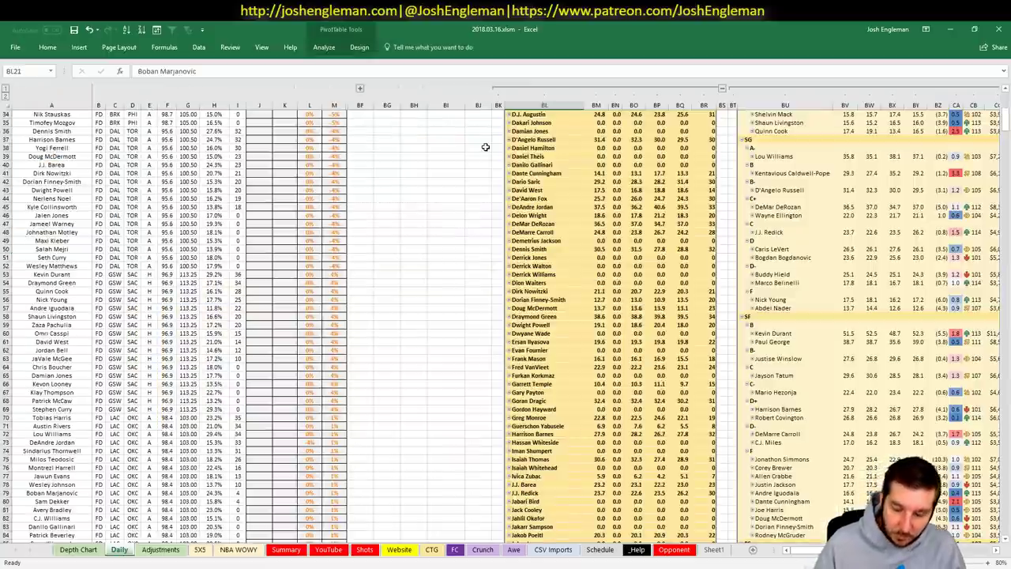
- Refresh the Daily sheet's projections and copy the FanDuel player projection list
{"action": "key", "text": "ctrl+Home"}
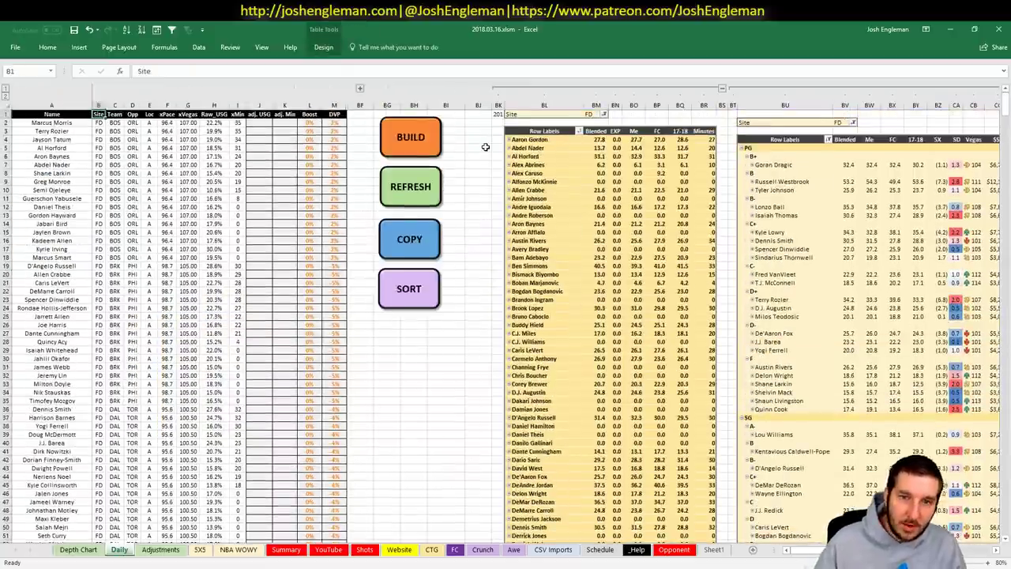
{"action": "left_click", "coordinate": [425, 194]}
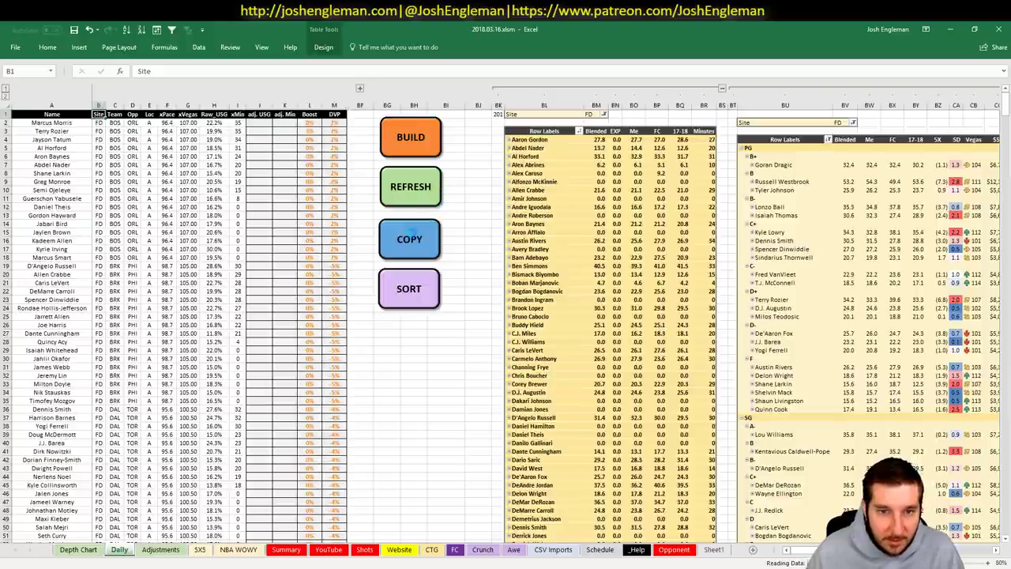
{"action": "left_click", "coordinate": [397, 232]}
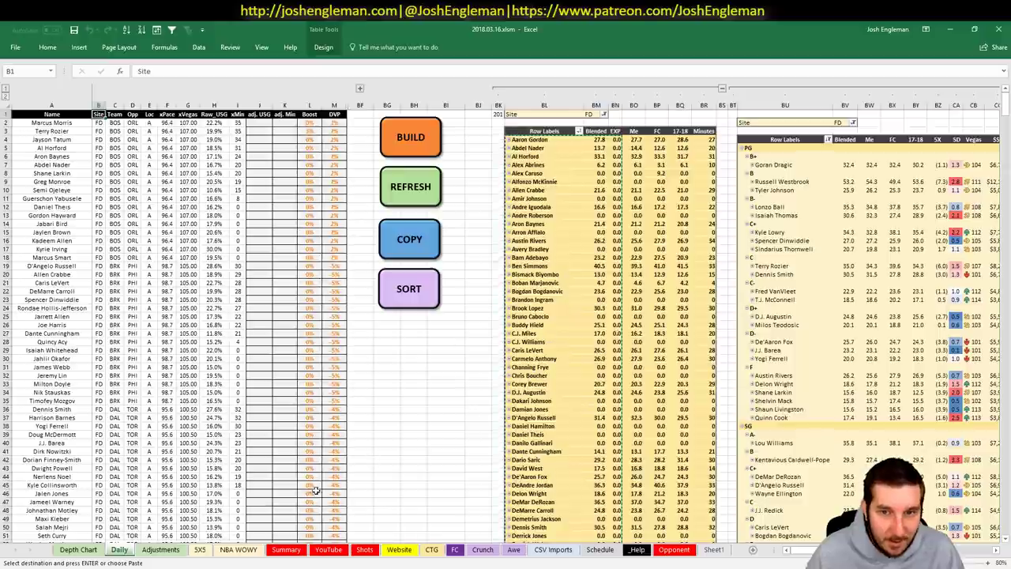
- Switch to FantasyCruncher, paste the copied projections into the FanDuel 2018-03-16 player projections table, and upload them
{"action": "key", "text": "alt+Tab"}
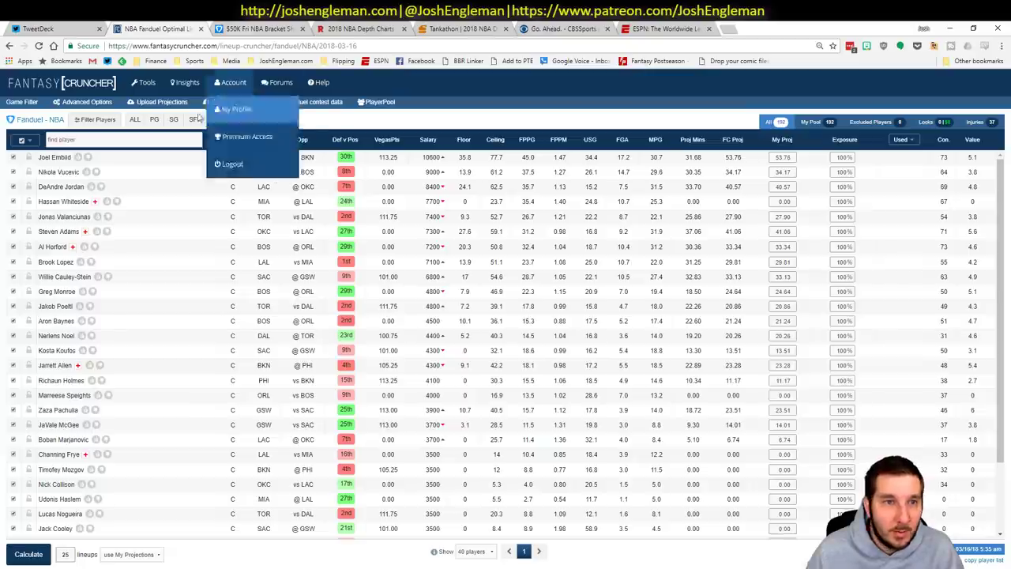
{"action": "left_click", "coordinate": [158, 102]}
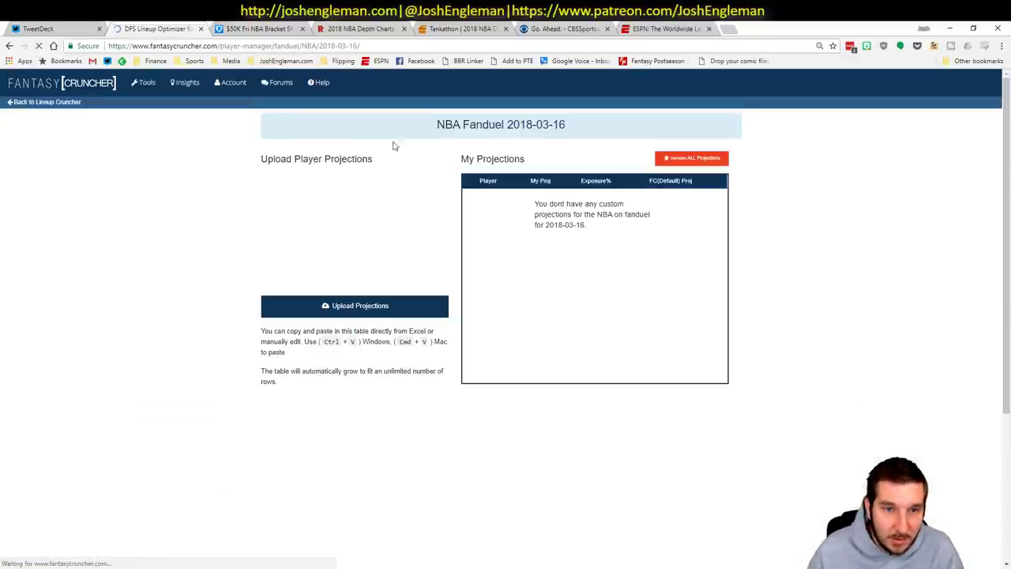
{"action": "left_click", "coordinate": [345, 192]}
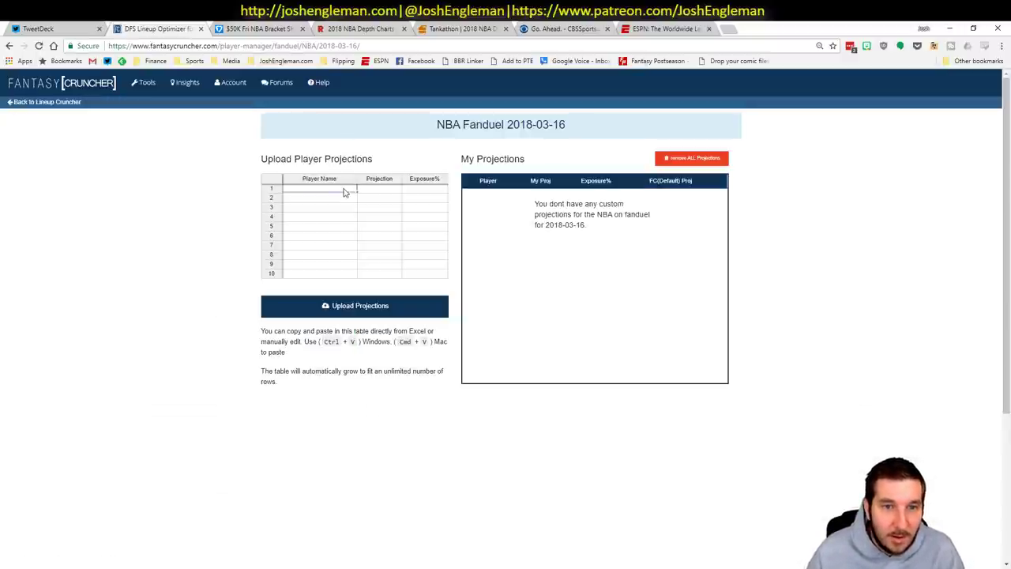
{"action": "key", "text": "ctrl+v"}
{"action": "left_click", "coordinate": [371, 308]}
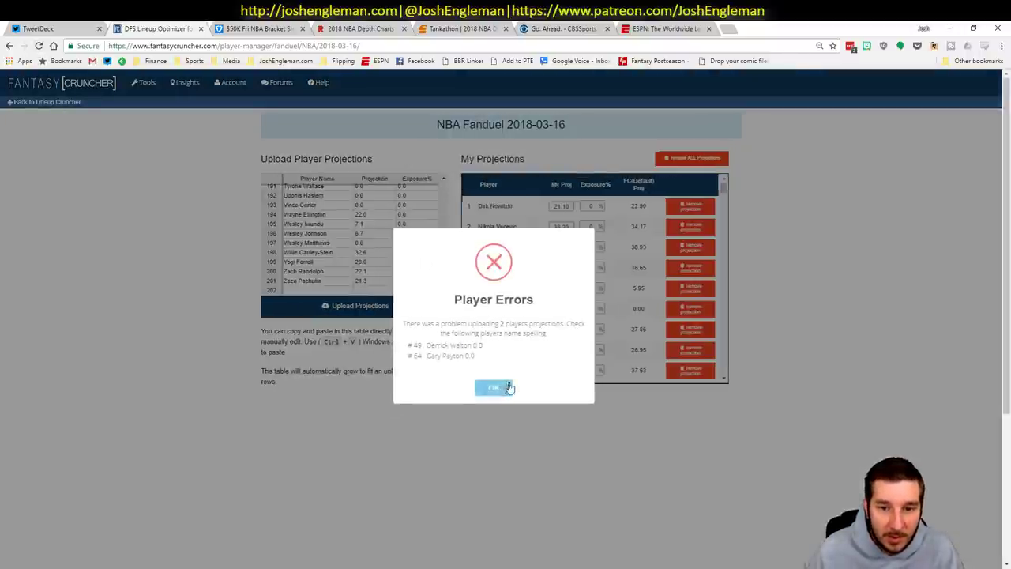
{"action": "left_click", "coordinate": [494, 387]}
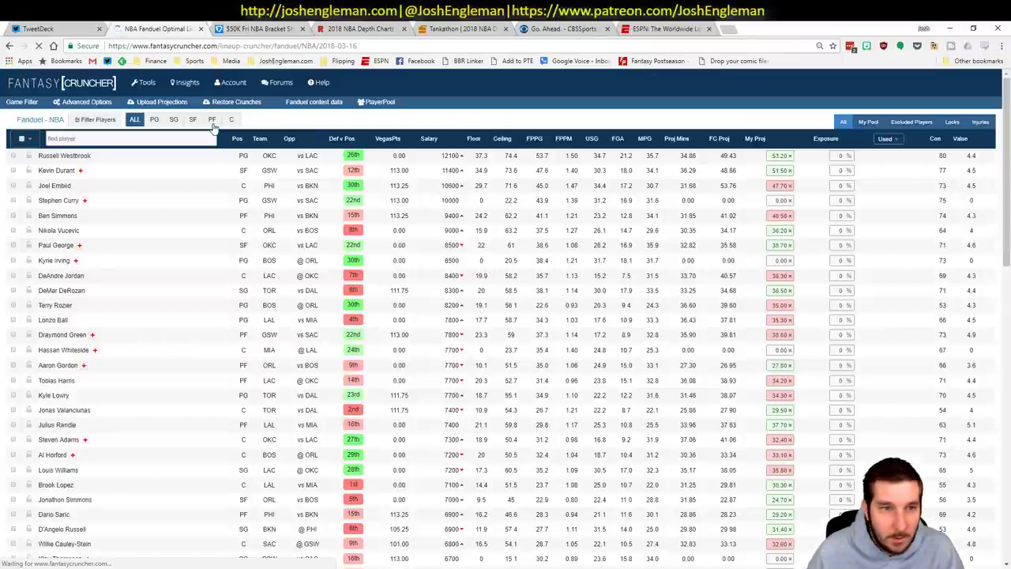
- In the advanced options, set the randomness to 10% and apply a 100% global exposure to all players
{"action": "left_click", "coordinate": [77, 107]}
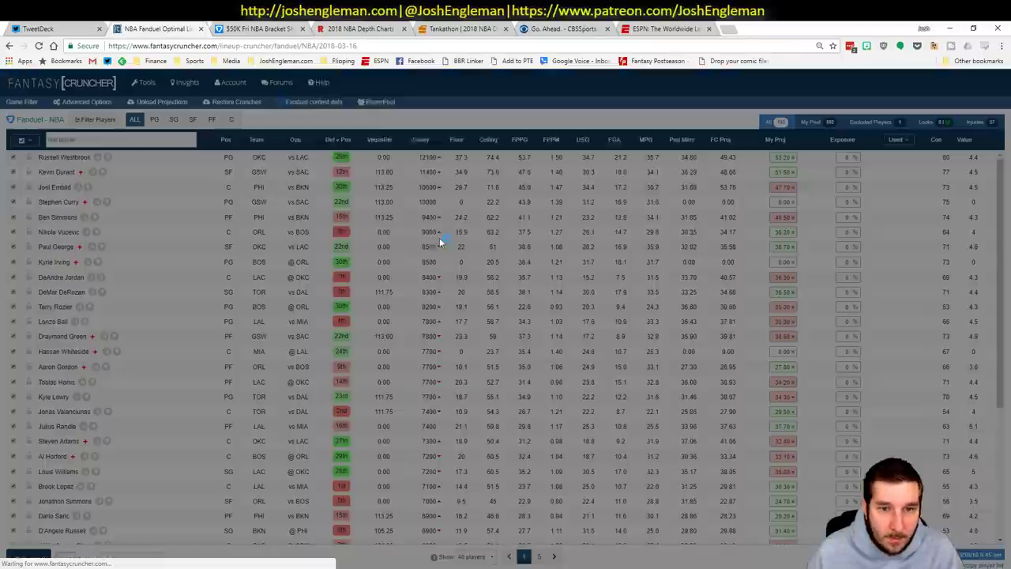
{"action": "left_click_drag", "start_coordinate": [338, 345], "coordinate": [348, 346]}
{"action": "left_click", "coordinate": [348, 301]}
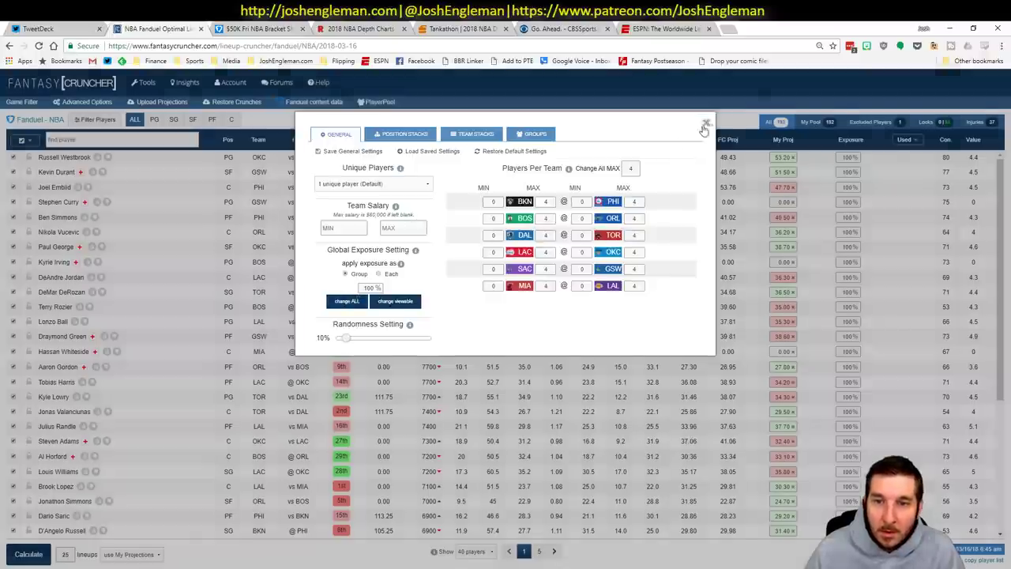
{"action": "left_click", "coordinate": [706, 125]}
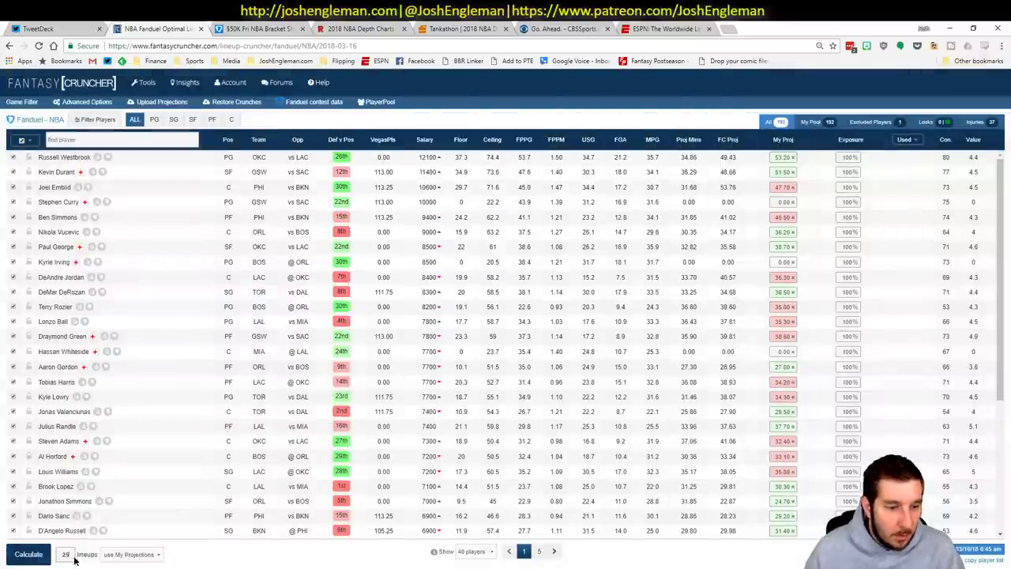
- Calculate 100 lineups from the uploaded projections and filter them to those with both James Johnson and Louis Williams
{"action": "left_click", "coordinate": [29, 554]}
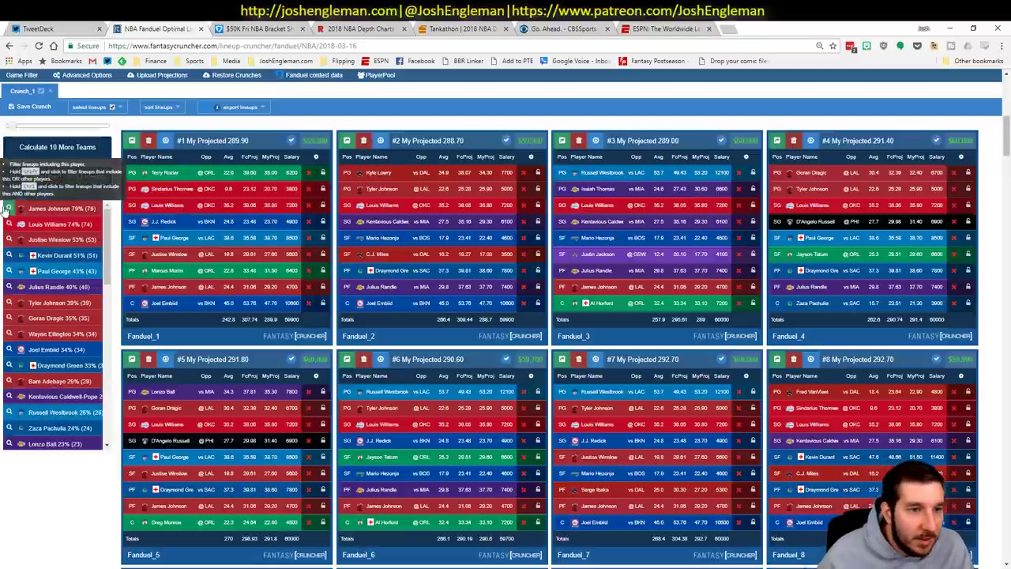
{"action": "left_click", "coordinate": [10, 210]}
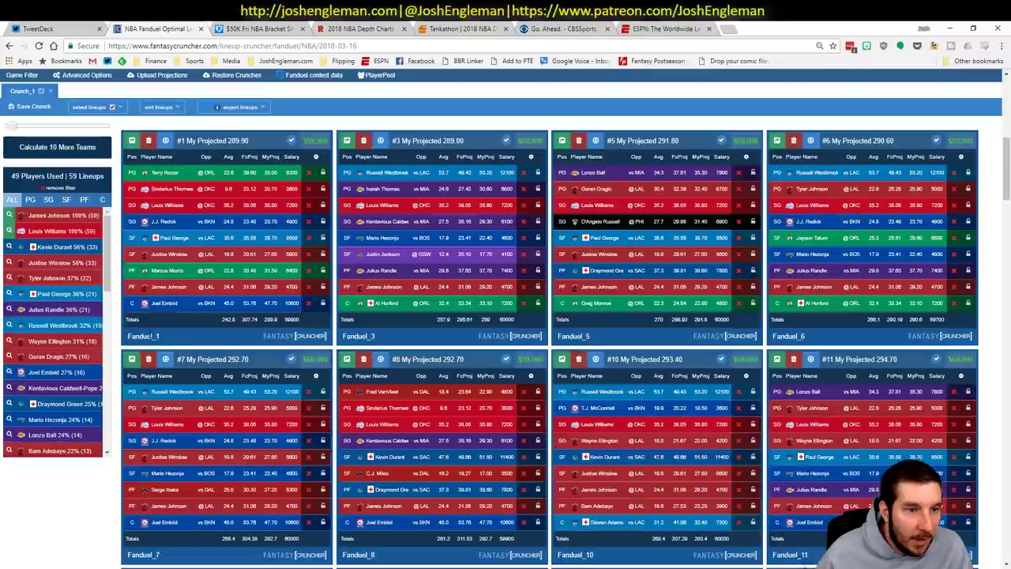
- Switch to the Excel workbook, expand the PF and C groups in the Daily sheet's position table, and compare the players by position
{"action": "key", "text": "alt+Tab"}
{"action": "scroll", "coordinate": [771, 410], "scroll_direction": "right", "scroll_amount": 5}
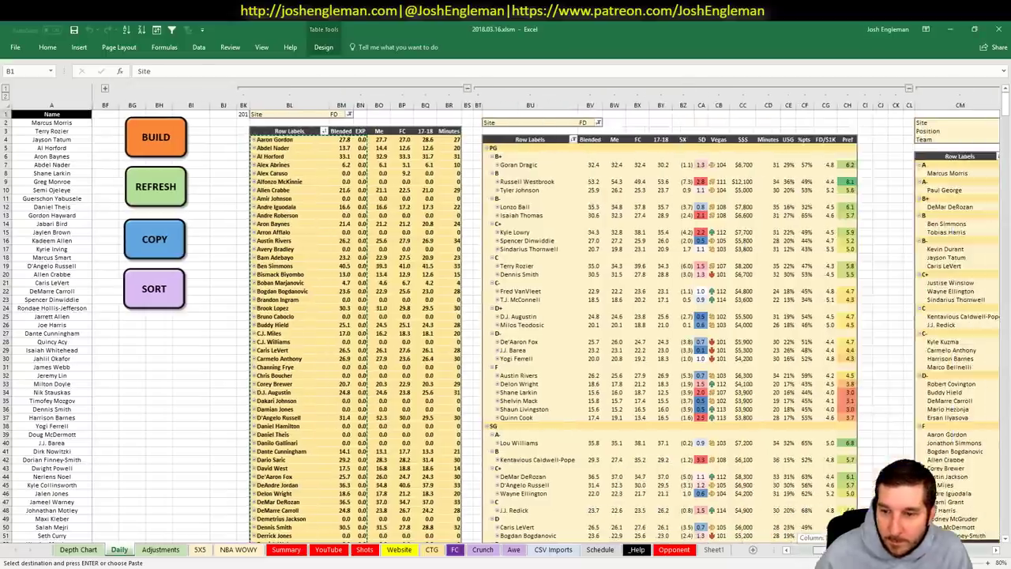
{"action": "scroll", "coordinate": [761, 237], "scroll_direction": "down", "scroll_amount": 9}
{"action": "scroll", "coordinate": [761, 237], "scroll_direction": "down", "scroll_amount": 9}
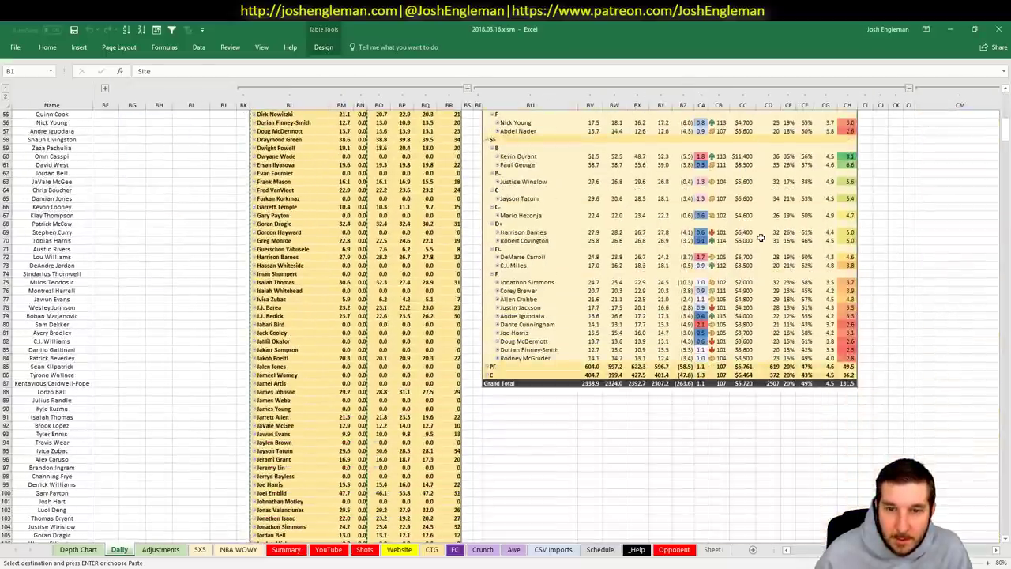
{"action": "left_click", "coordinate": [487, 367]}
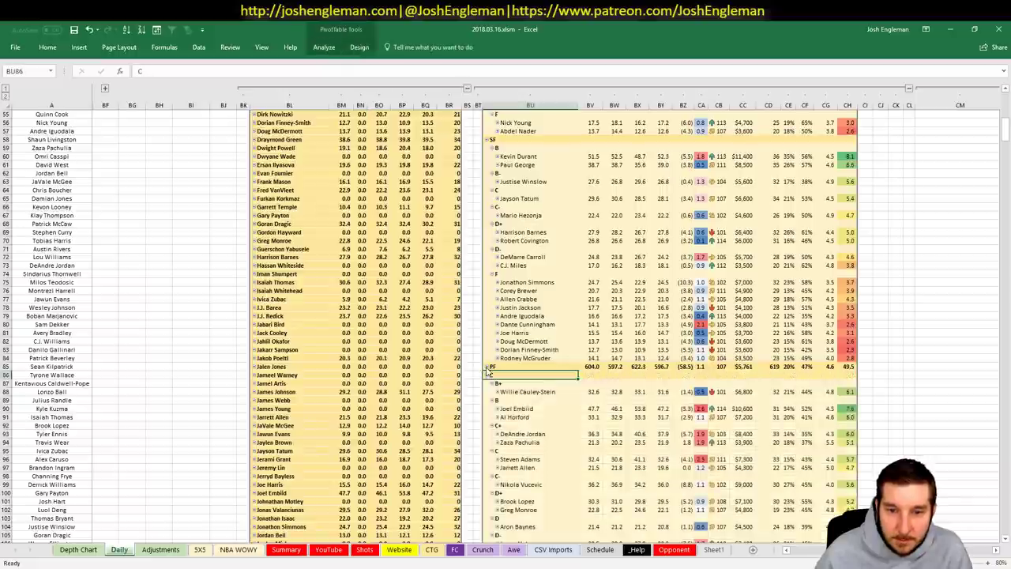
{"action": "scroll", "coordinate": [635, 340], "scroll_direction": "down", "scroll_amount": 7}
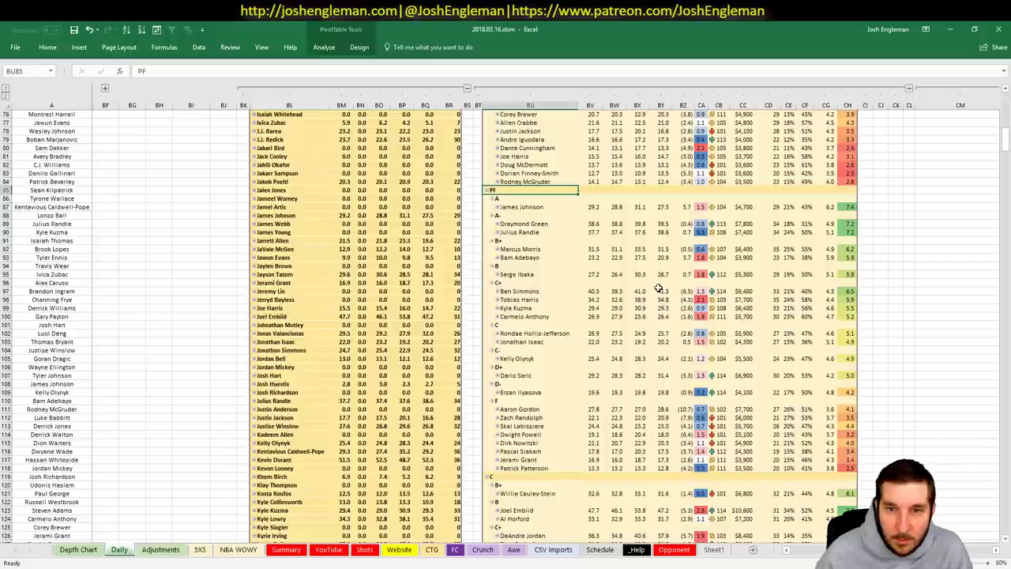
{"action": "scroll", "coordinate": [658, 287], "scroll_direction": "down", "scroll_amount": 8}
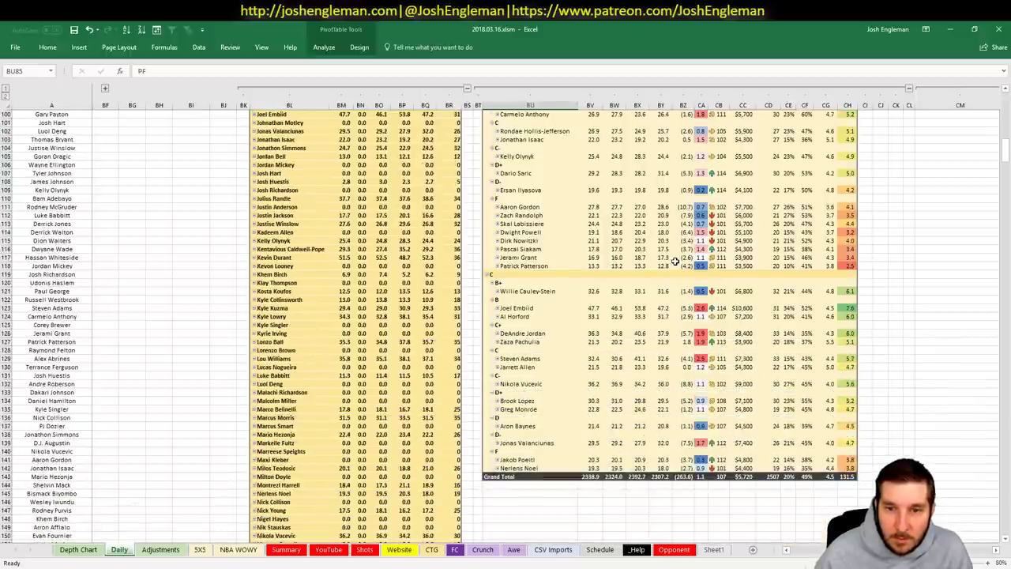
{"action": "scroll", "coordinate": [664, 277], "scroll_direction": "up", "scroll_amount": 18}
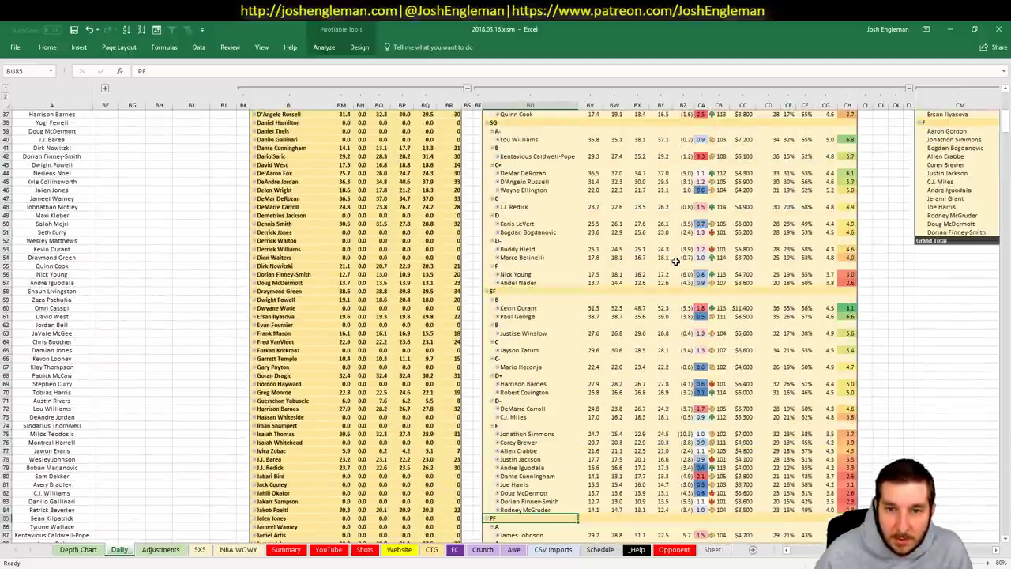
- In FantasyCruncher, narrow the lineups to those with Paul George and Russell Westbrook, checking the small forwards against the Excel workbook
{"action": "key", "text": "alt+Tab"}
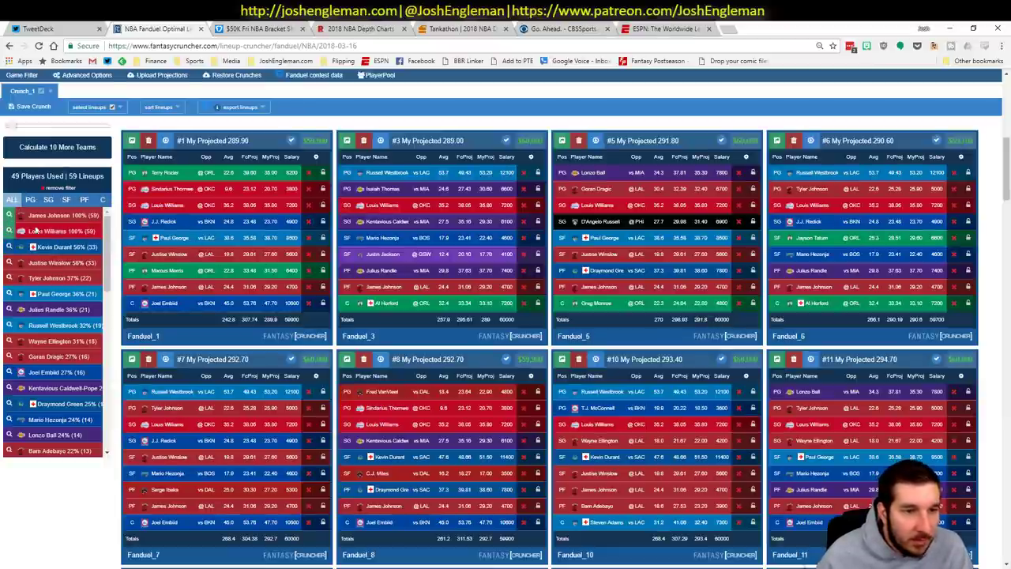
{"action": "left_click", "coordinate": [9, 294]}
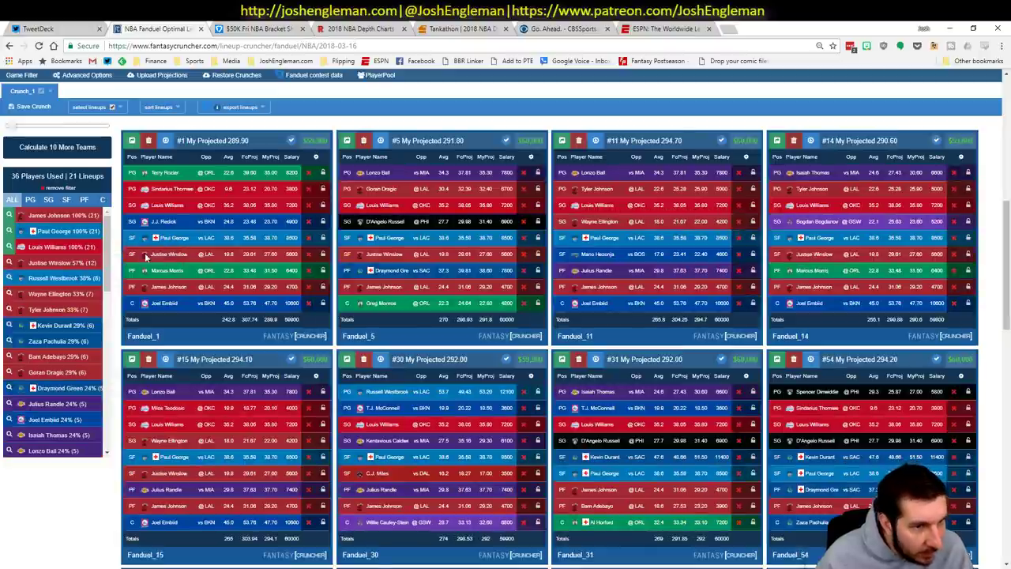
{"action": "left_click", "coordinate": [10, 279]}
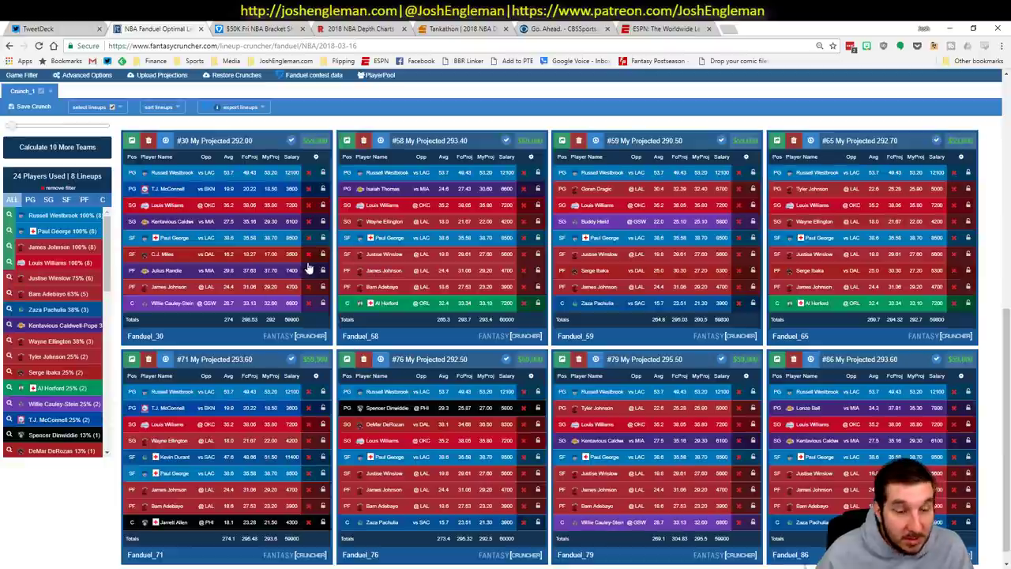
{"action": "key", "text": "alt+Tab"}
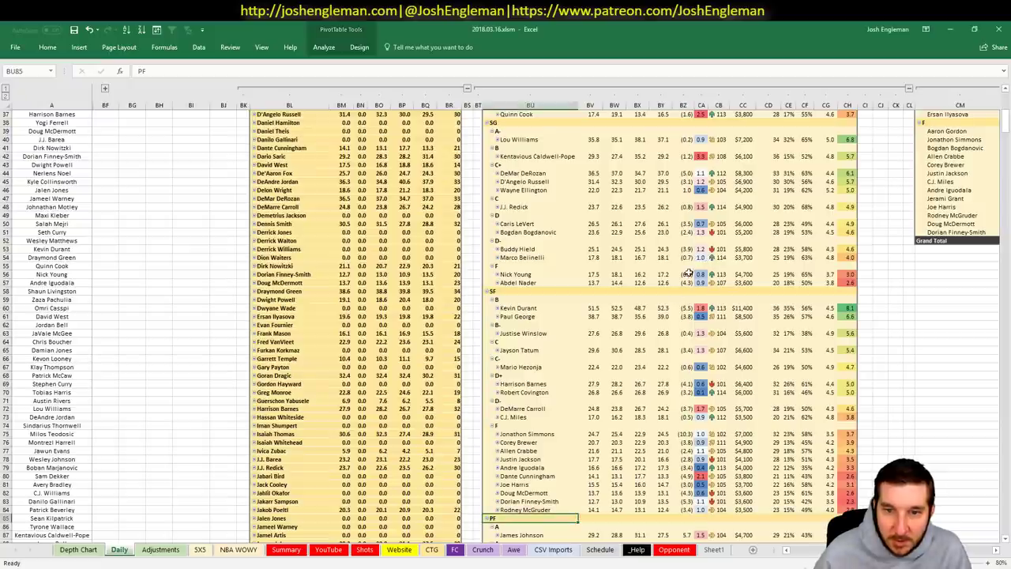
{"action": "key", "text": "alt+Tab"}
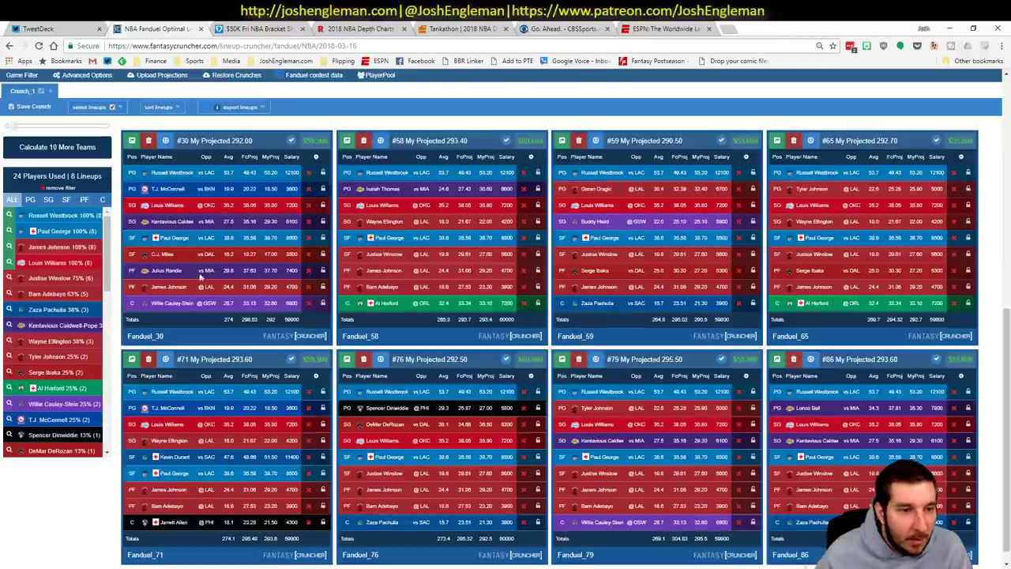
- Remove Paul George from the lineup filter, add Tyler Johnson, and narrow the centers to Joel Embiid
{"action": "left_click", "coordinate": [7, 233]}
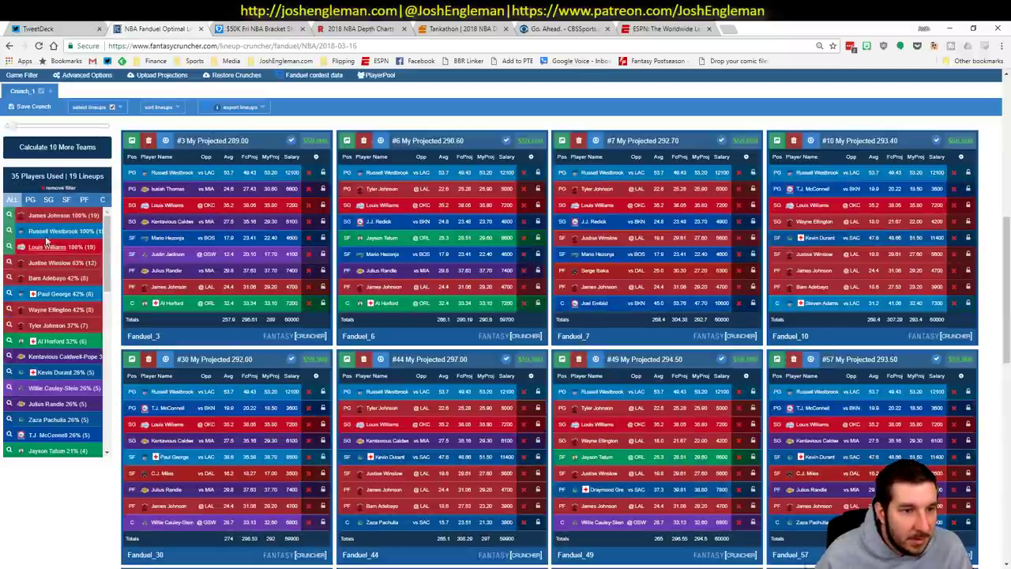
{"action": "left_click", "coordinate": [8, 326]}
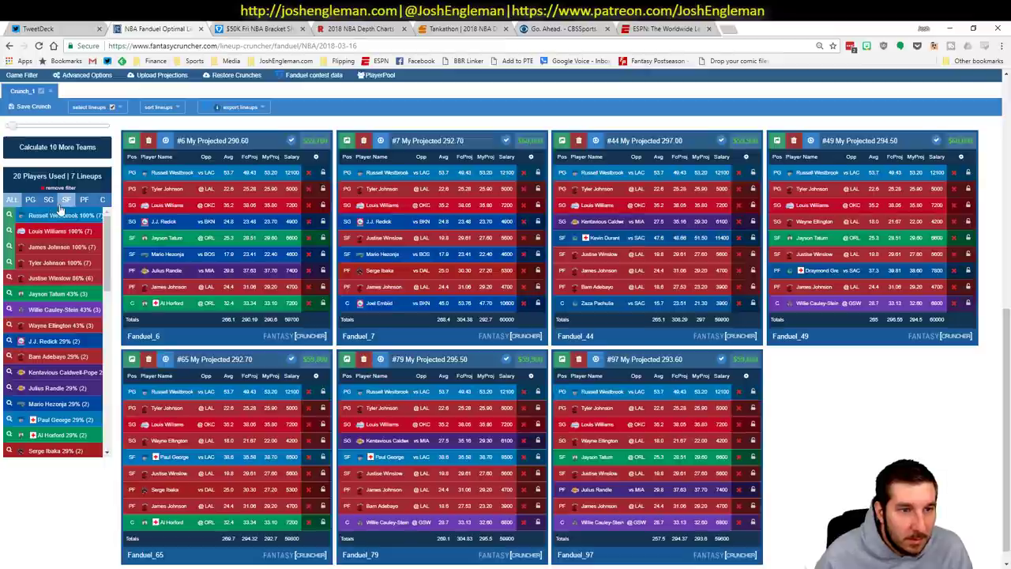
{"action": "left_click", "coordinate": [104, 200]}
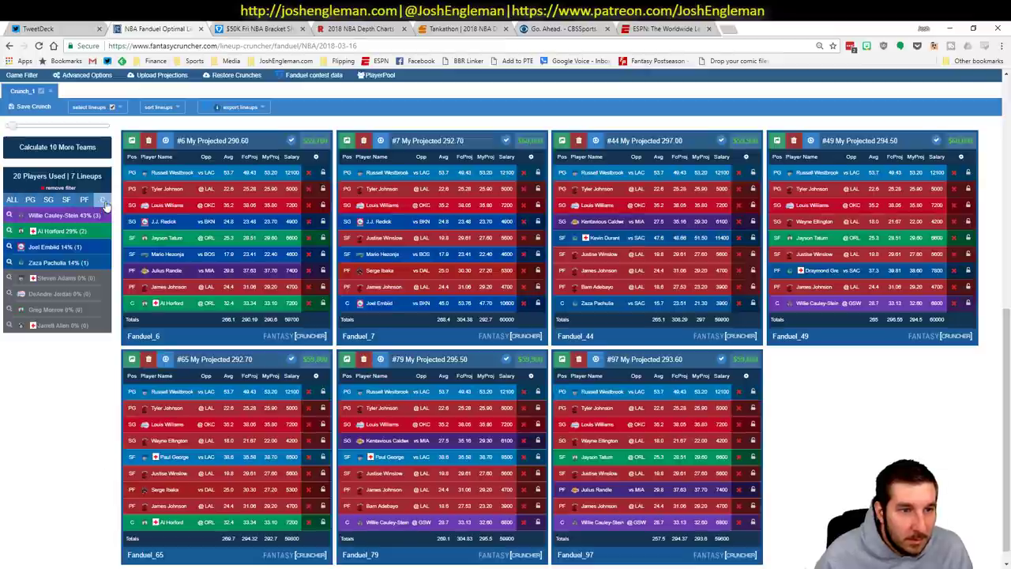
{"action": "left_click", "coordinate": [8, 247]}
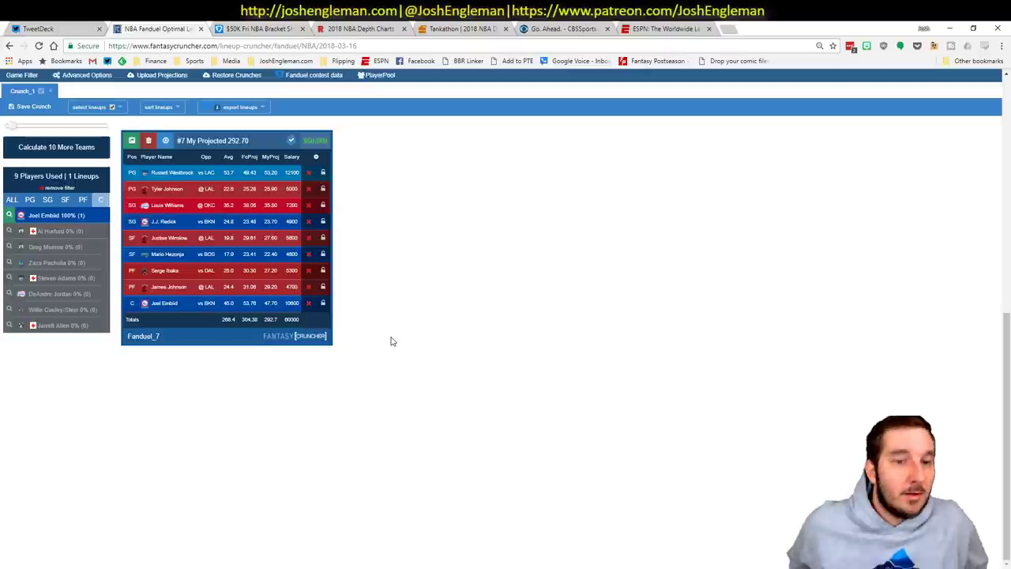
- Lock every player in lineup #7 except J.J. Redick and Mario Hezonja
{"action": "left_click", "coordinate": [323, 172]}
{"action": "left_click", "coordinate": [323, 188]}
{"action": "left_click", "coordinate": [322, 238]}
{"action": "left_click", "coordinate": [323, 270]}
{"action": "left_click", "coordinate": [322, 286]}
{"action": "left_click", "coordinate": [322, 303]}
- Calculate 20 FanDuel lineups around the locked players using My Projections, and sort them by My Projected
{"action": "scroll", "coordinate": [358, 324], "scroll_direction": "up", "scroll_amount": 3}
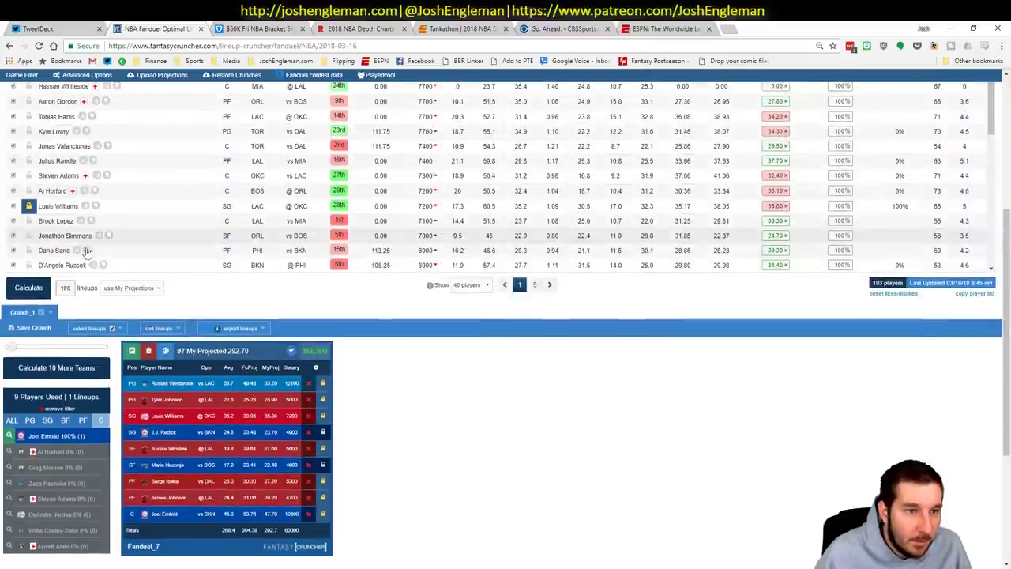
{"action": "type", "text": "20"}
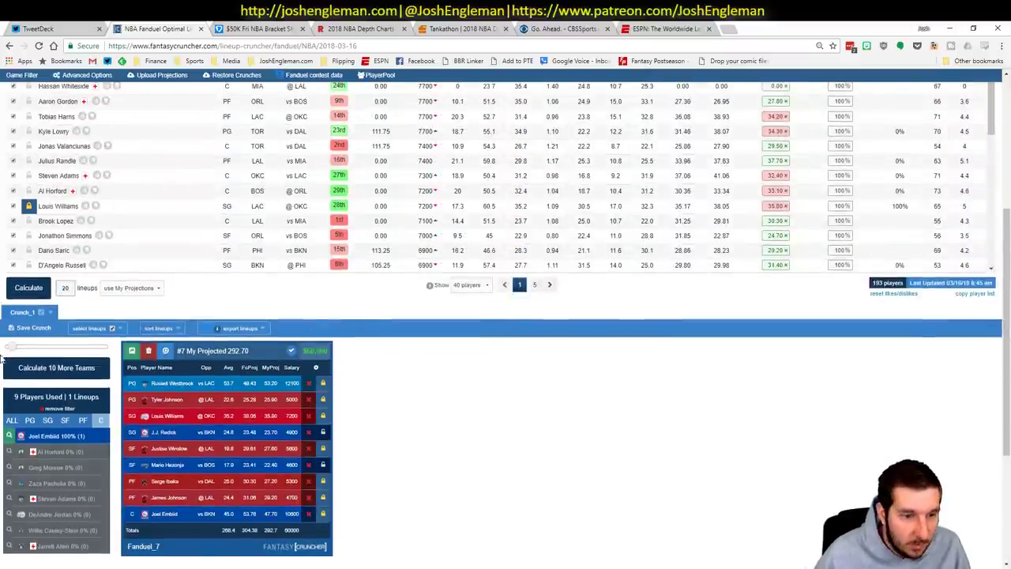
{"action": "left_click", "coordinate": [29, 288]}
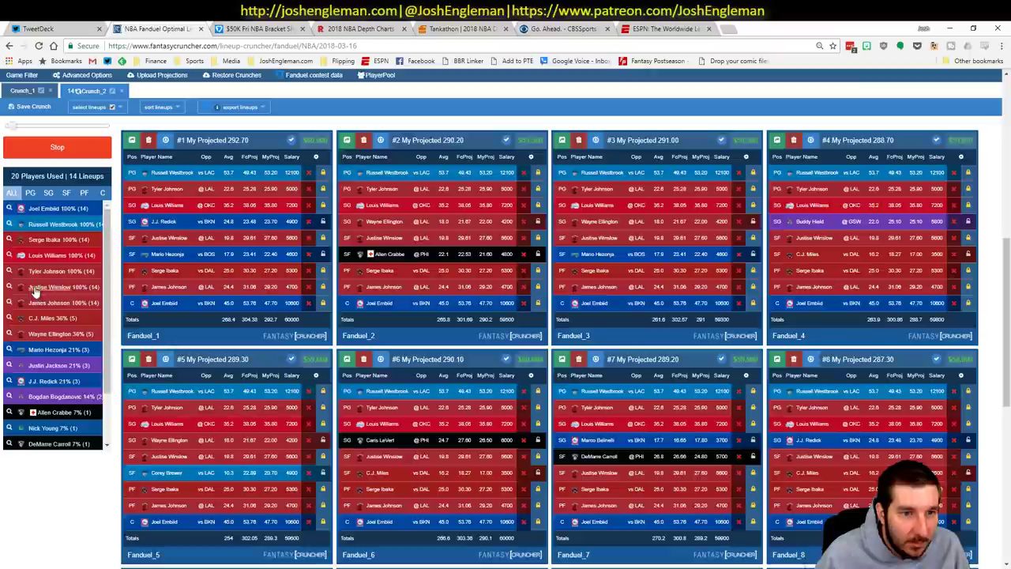
{"action": "left_click", "coordinate": [166, 108]}
{"action": "left_click", "coordinate": [172, 149]}
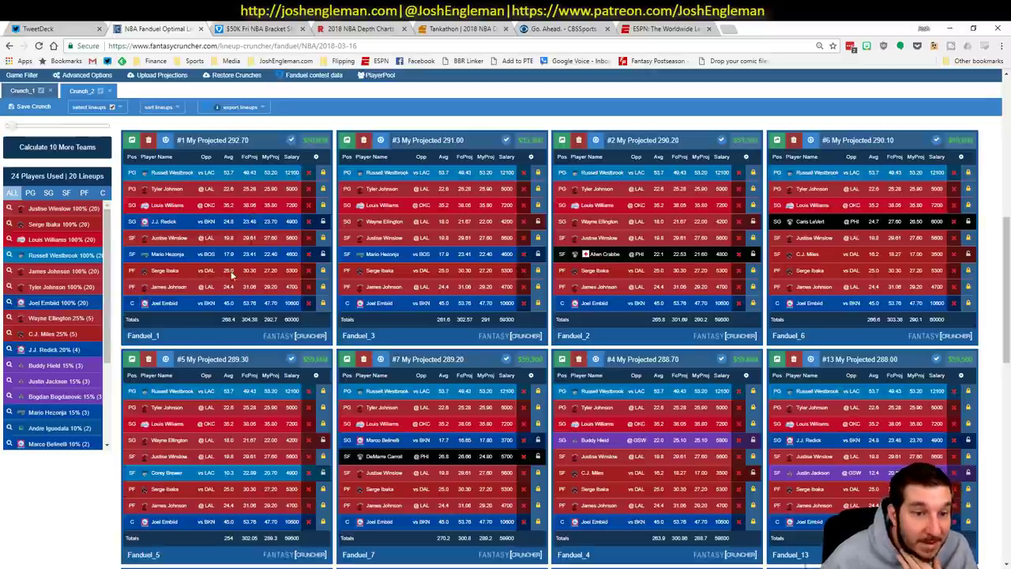
- Switch to the Excel workbook and compare the small forwards, power forwards and centers in the Daily sheet's position table
{"action": "left_click", "coordinate": [99, 562]}
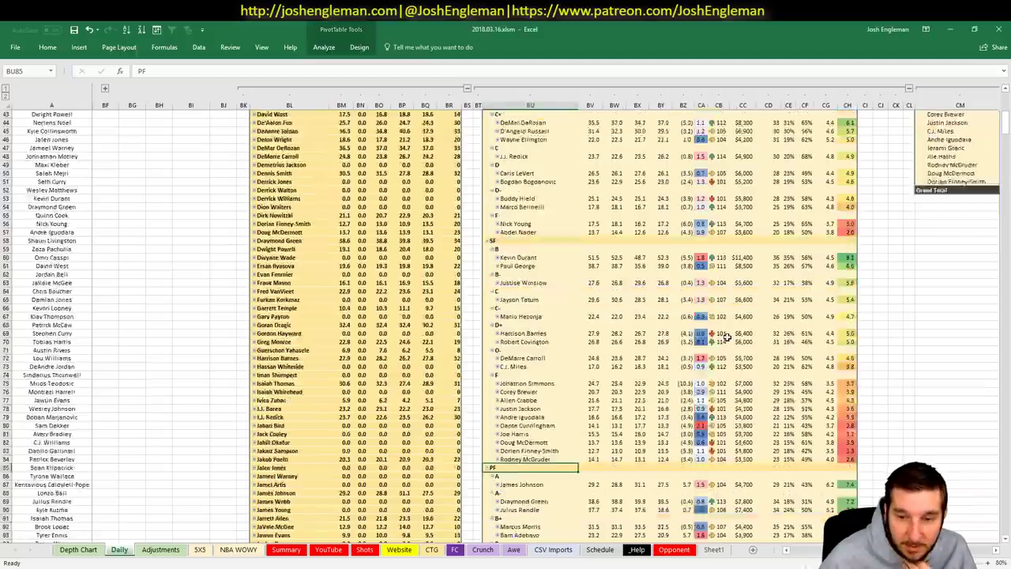
{"action": "scroll", "coordinate": [726, 336], "scroll_direction": "down", "scroll_amount": 18}
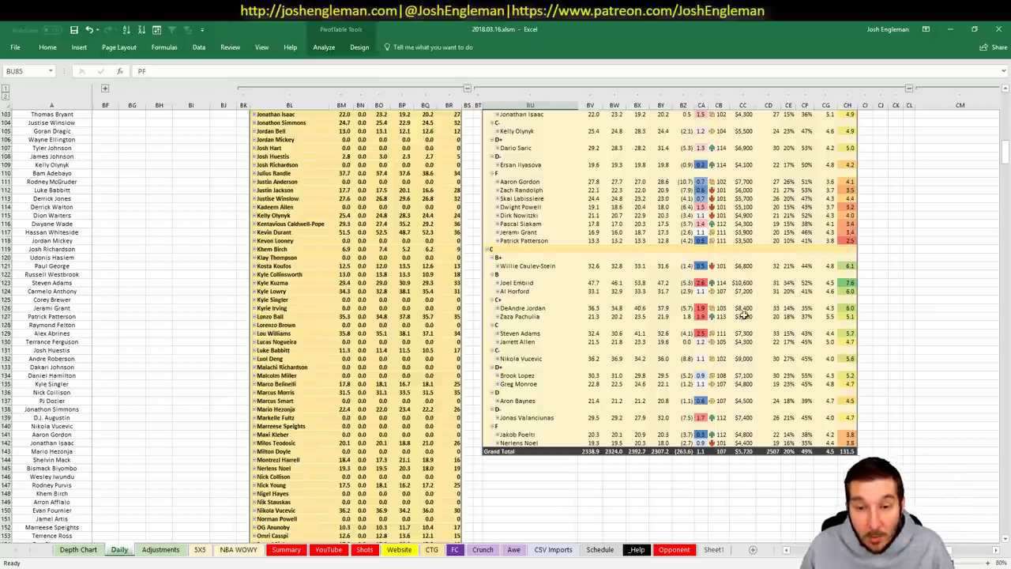
{"action": "key", "text": "alt+Tab"}
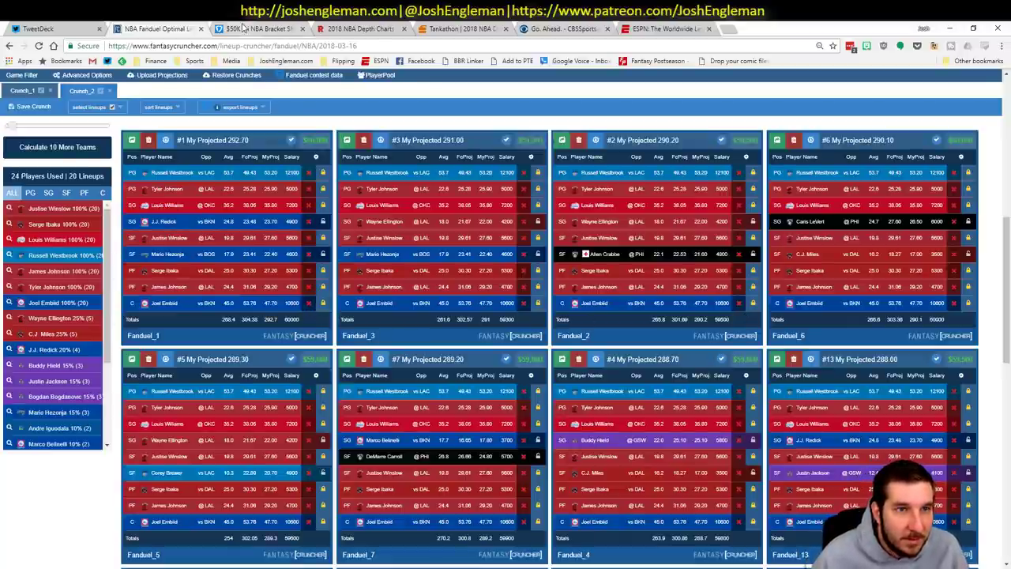
- Open FantasyCruncher's Lineup Cruncher for DraftKings NBA
{"action": "scroll", "coordinate": [226, 133], "scroll_direction": "up", "scroll_amount": 1}
{"action": "scroll", "coordinate": [227, 132], "scroll_direction": "up", "scroll_amount": 2}
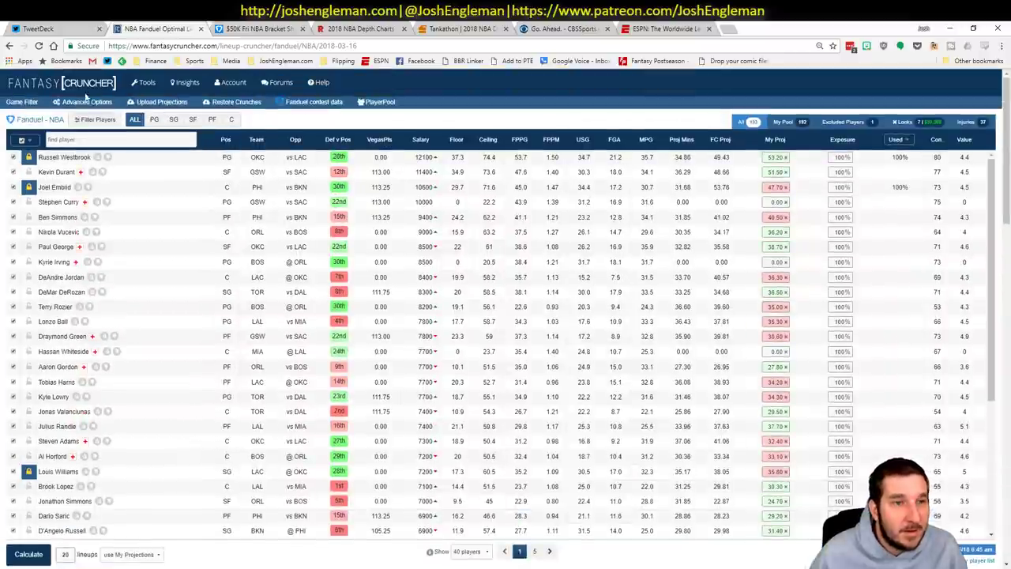
{"action": "left_click", "coordinate": [146, 82]}
{"action": "mouse_move", "coordinate": [150, 110]}
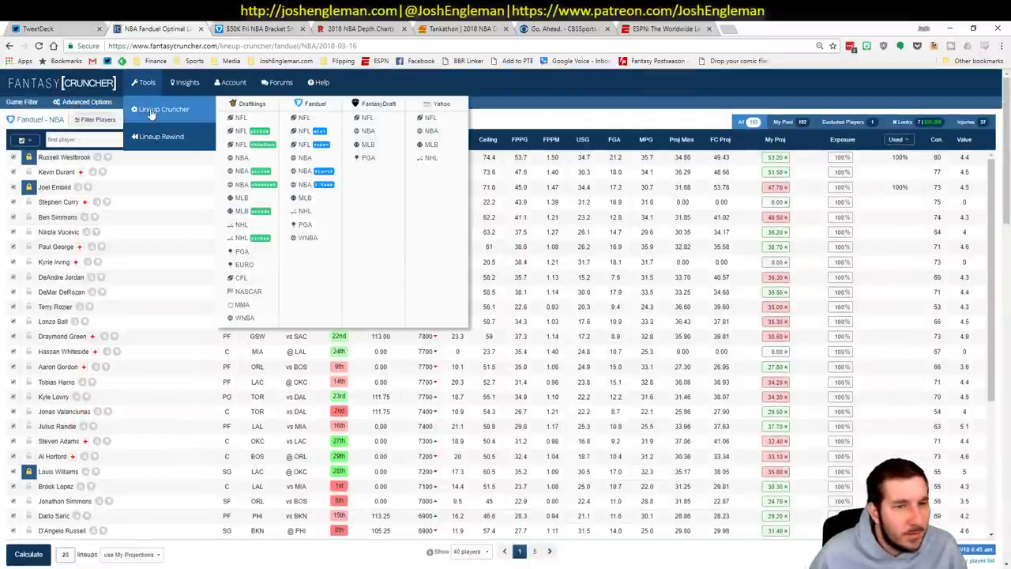
{"action": "left_click", "coordinate": [303, 157]}
- Switch to the Excel workbook and copy the player projections on the Daily sheet with its copy macro
{"action": "key", "text": "alt+Tab"}
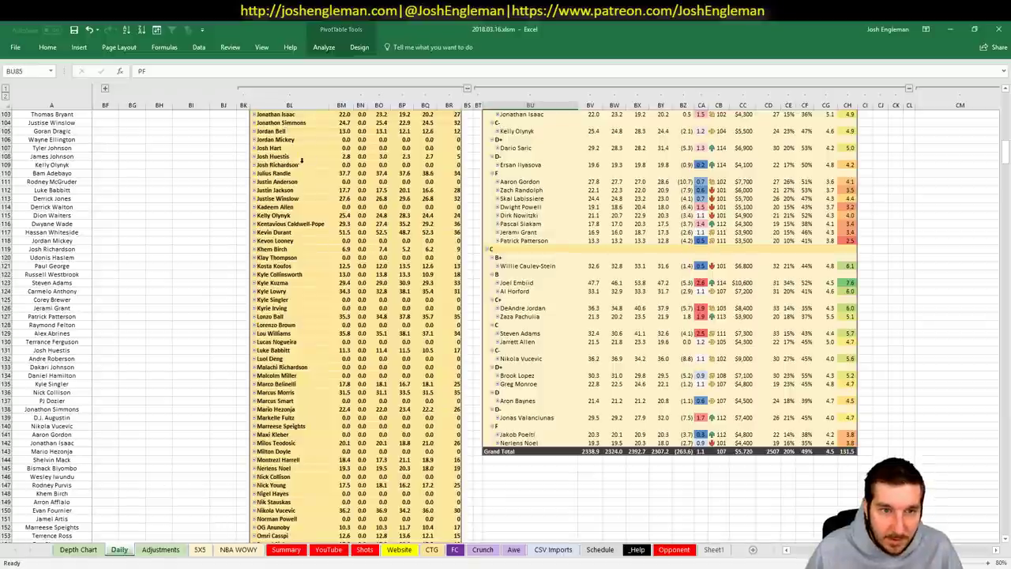
{"action": "scroll", "coordinate": [299, 159], "scroll_direction": "up", "scroll_amount": 20}
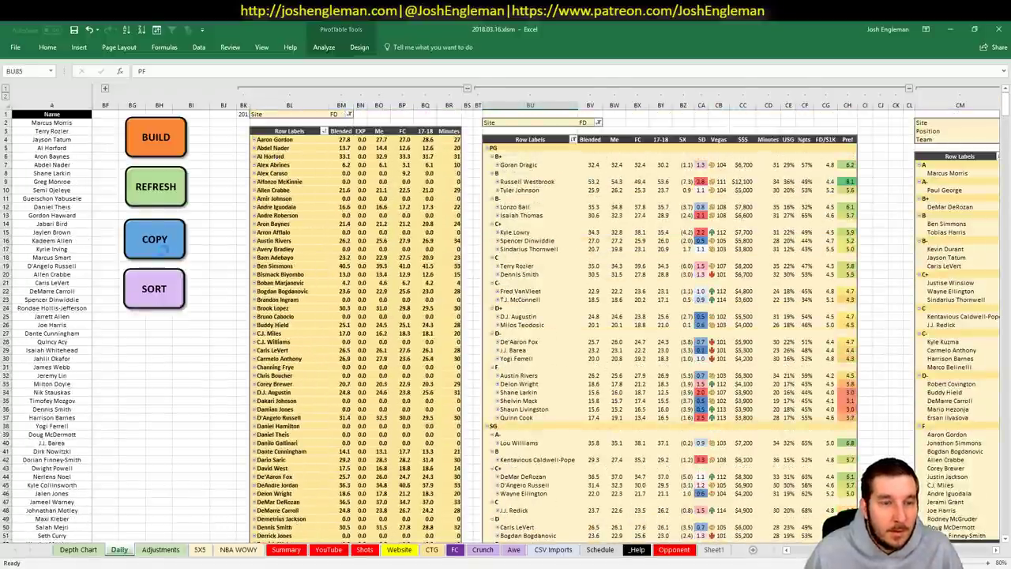
{"action": "left_click", "coordinate": [158, 241]}
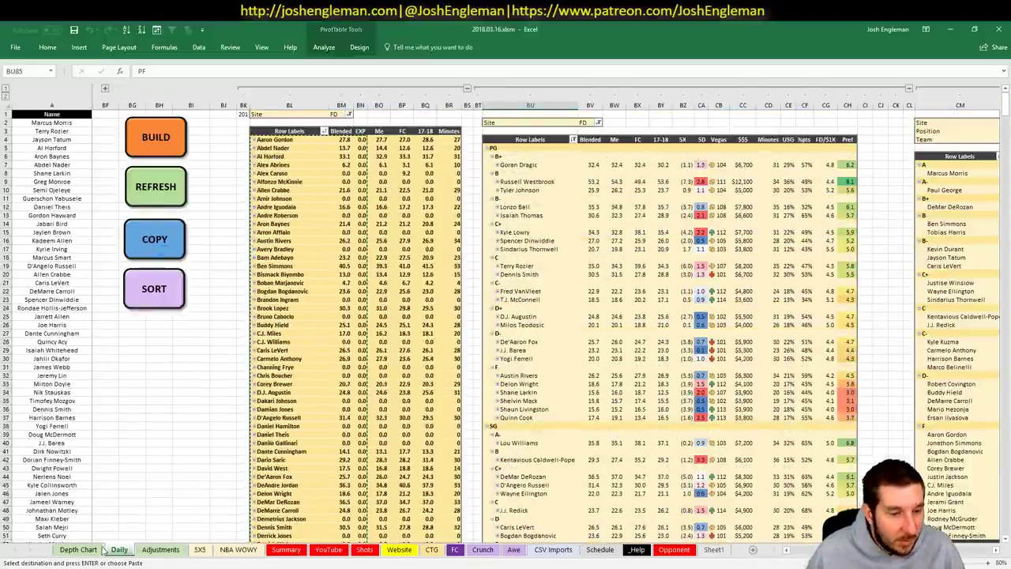
- Switch back to FantasyCruncher, upload the copied projections for NBA DraftKings 2018-03-16, and return to the Lineup Cruncher
{"action": "key", "text": "alt+Tab"}
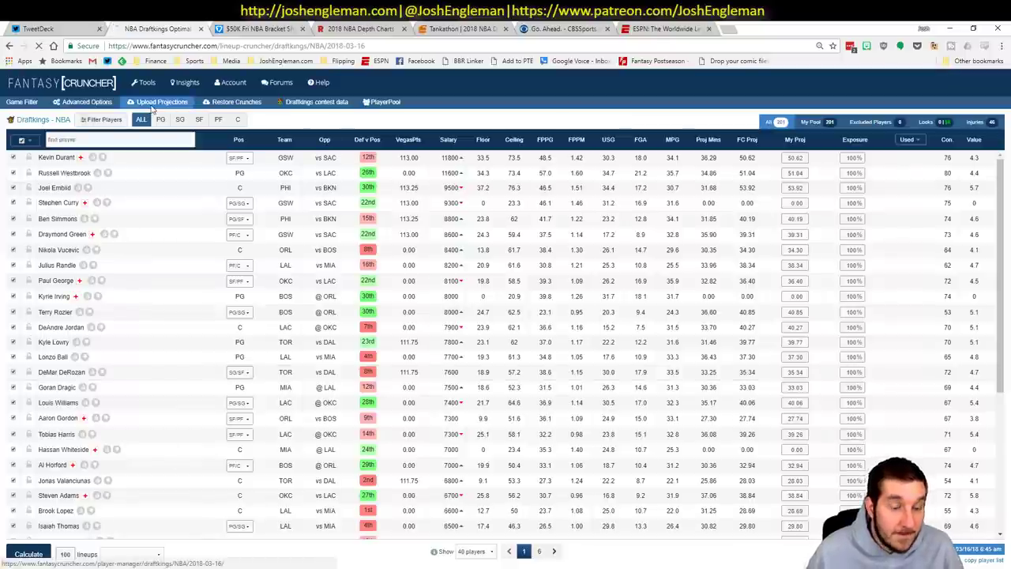
{"action": "left_click", "coordinate": [153, 106]}
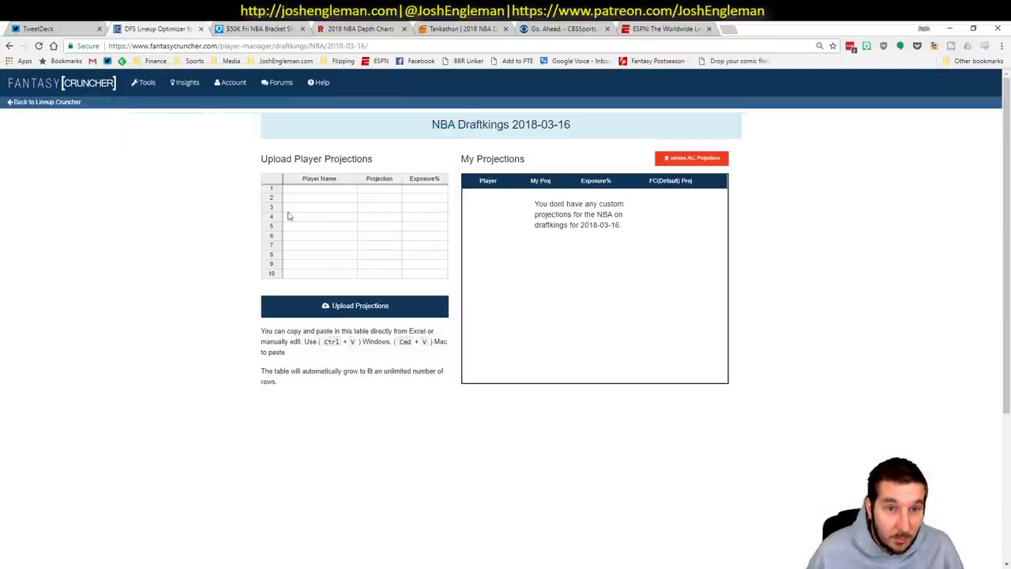
{"action": "left_click", "coordinate": [320, 190]}
{"action": "key", "text": "ctrl+v"}
{"action": "left_click", "coordinate": [357, 306]}
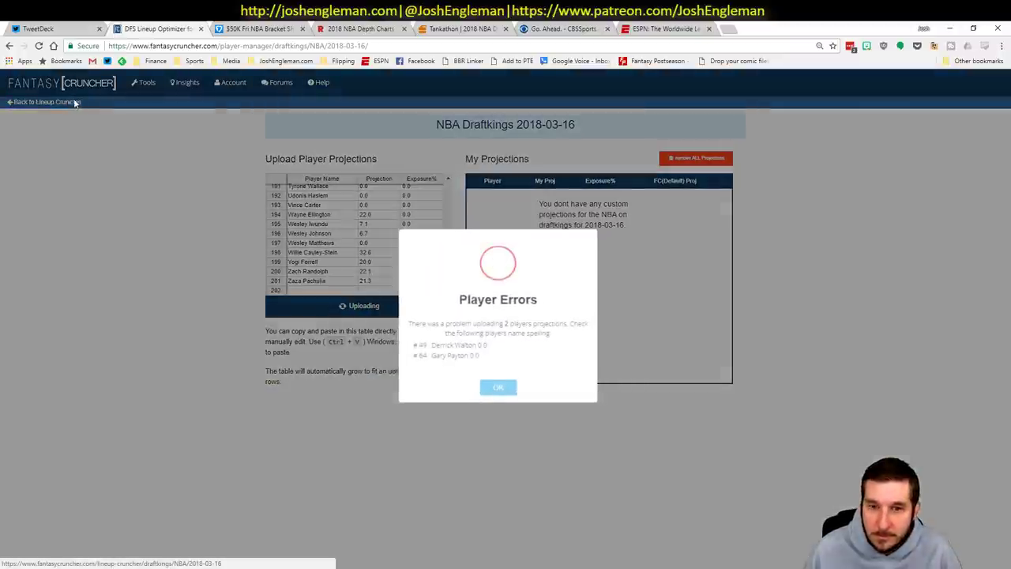
{"action": "left_click", "coordinate": [507, 387]}
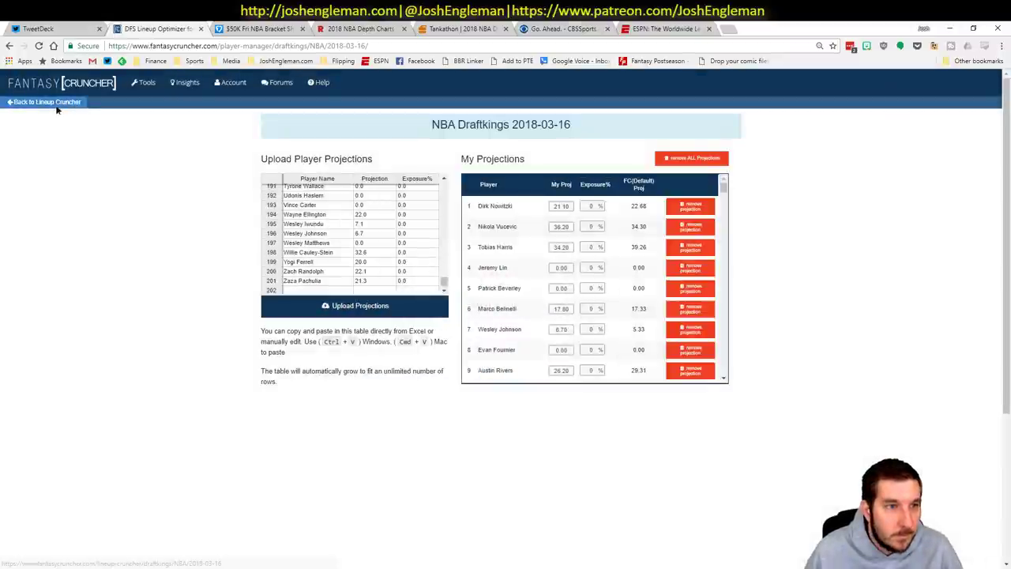
{"action": "left_click", "coordinate": [56, 108]}
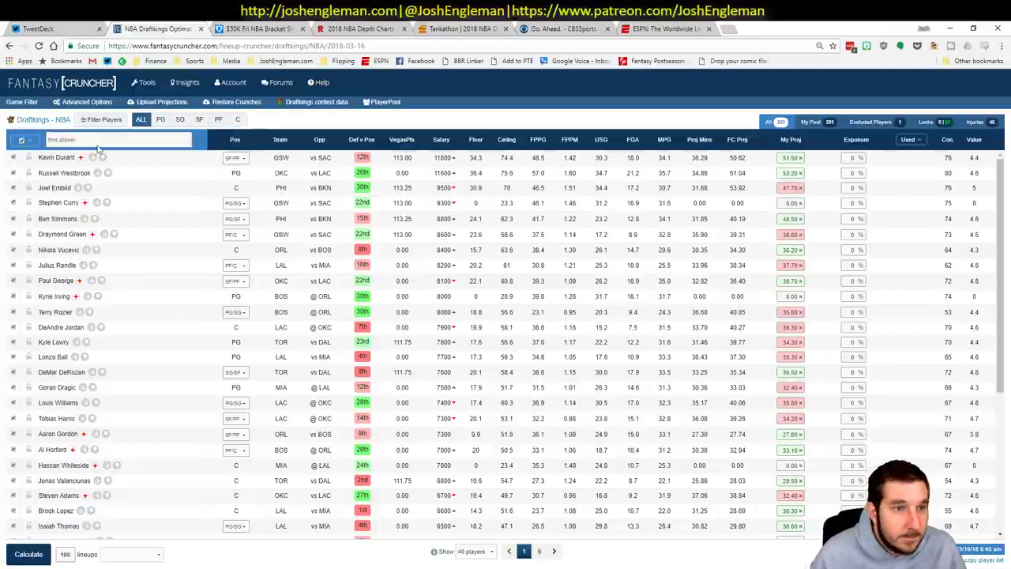
- In the advanced options, set randomness to 10% and apply a global exposure of 100% to all players
{"action": "left_click", "coordinate": [112, 105]}
{"action": "left_click_drag", "start_coordinate": [336, 429], "coordinate": [344, 436]}
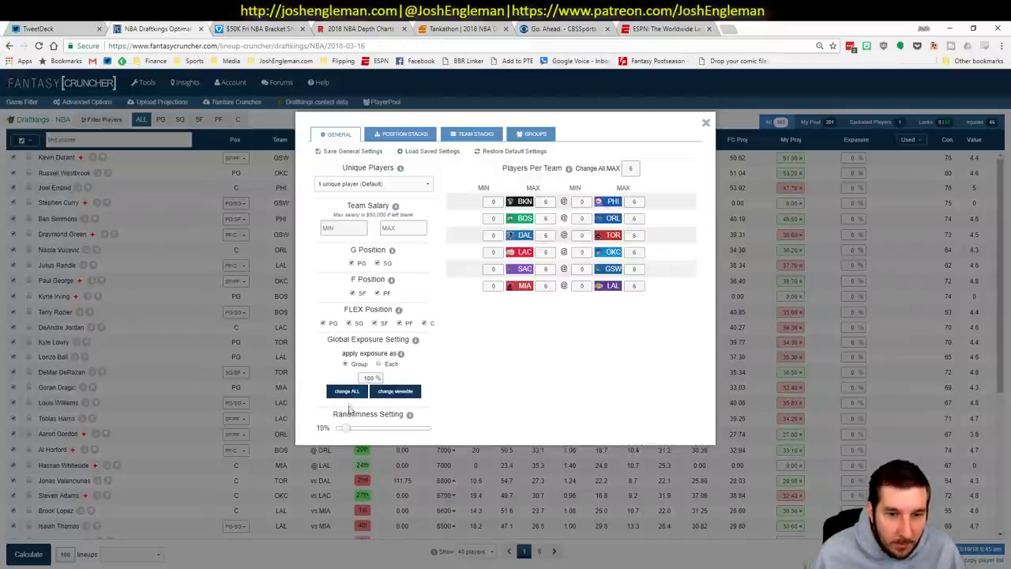
{"action": "left_click", "coordinate": [346, 392]}
{"action": "left_click", "coordinate": [706, 124]}
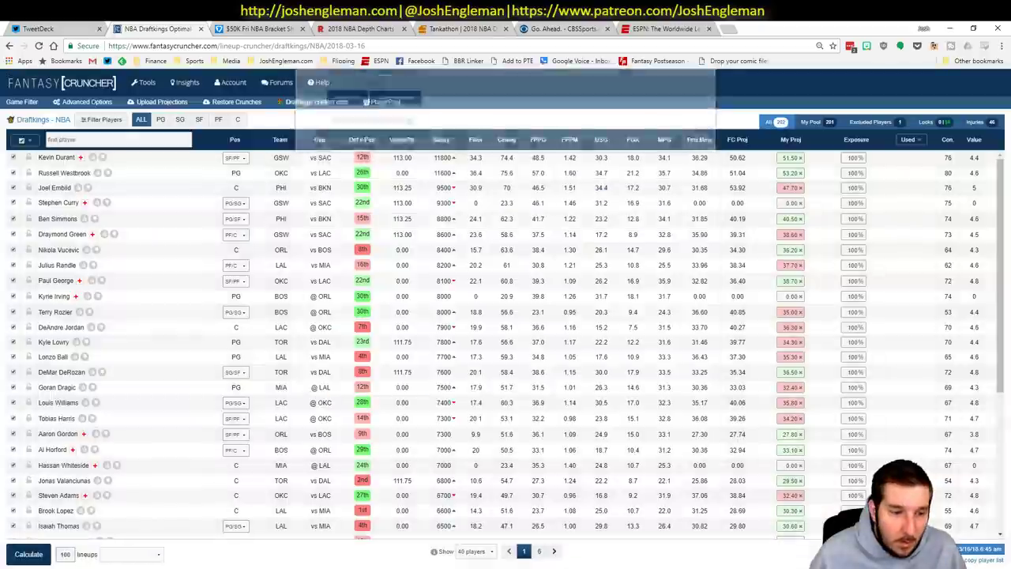
- Calculate 100 DraftKings lineups using My Projections
{"action": "left_click", "coordinate": [131, 554]}
{"action": "left_click", "coordinate": [128, 520]}
{"action": "left_click", "coordinate": [24, 556]}
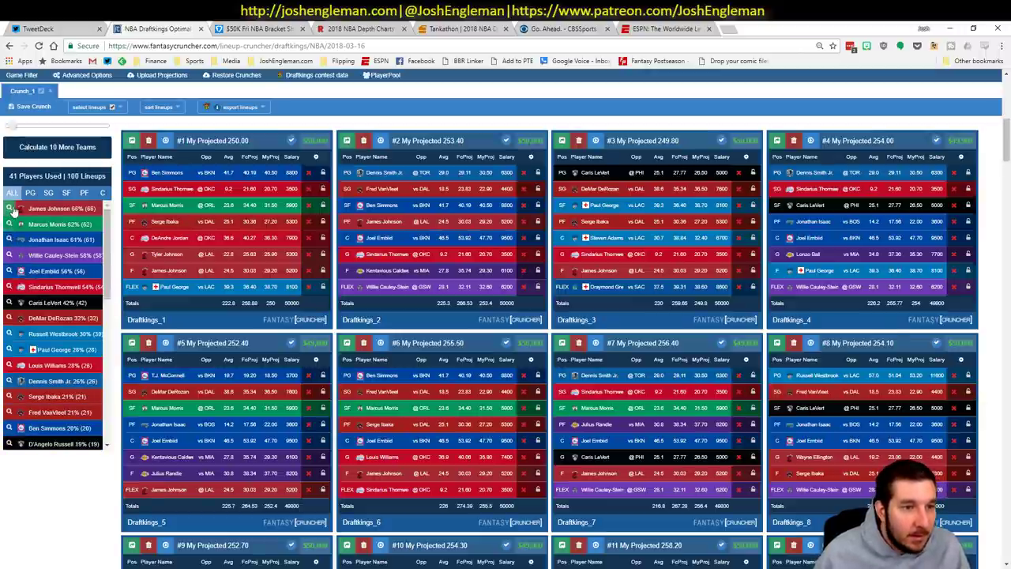
- Switch to the Excel workbook and set the position filter of the Daily sheet's DK table to all positions
{"action": "key", "text": "alt+Tab"}
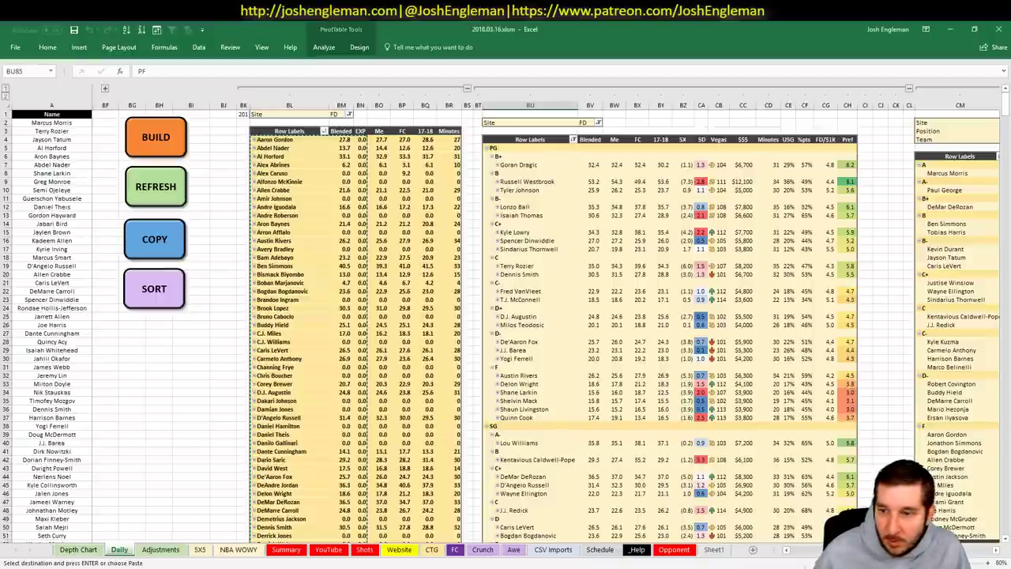
{"action": "scroll", "coordinate": [387, 146], "scroll_direction": "right", "scroll_amount": 5}
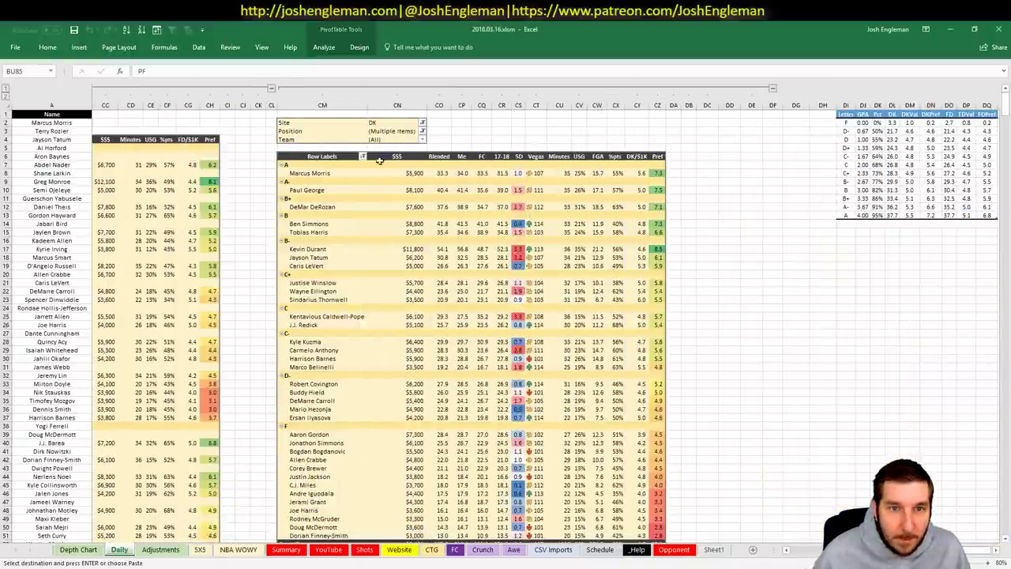
{"action": "left_click", "coordinate": [422, 131]}
{"action": "left_click", "coordinate": [316, 155]}
{"action": "left_click", "coordinate": [371, 269]}
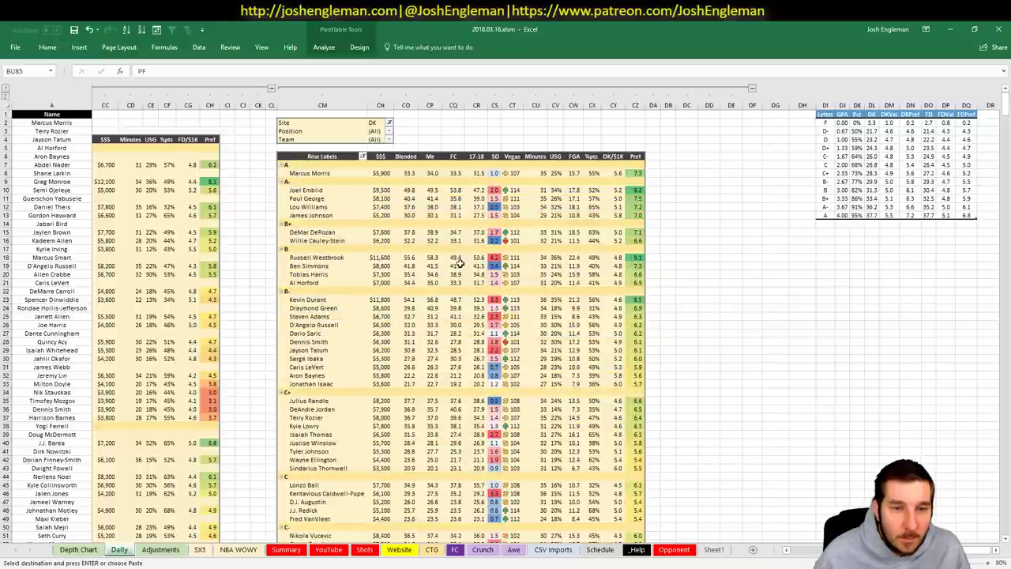
- In FantasyCruncher, narrow the lineups to those with James Johnson, Marcus Morris, Louis Williams and Willie Cauley-Stein, checking players against the Excel workbook
{"action": "key", "text": "alt+Tab"}
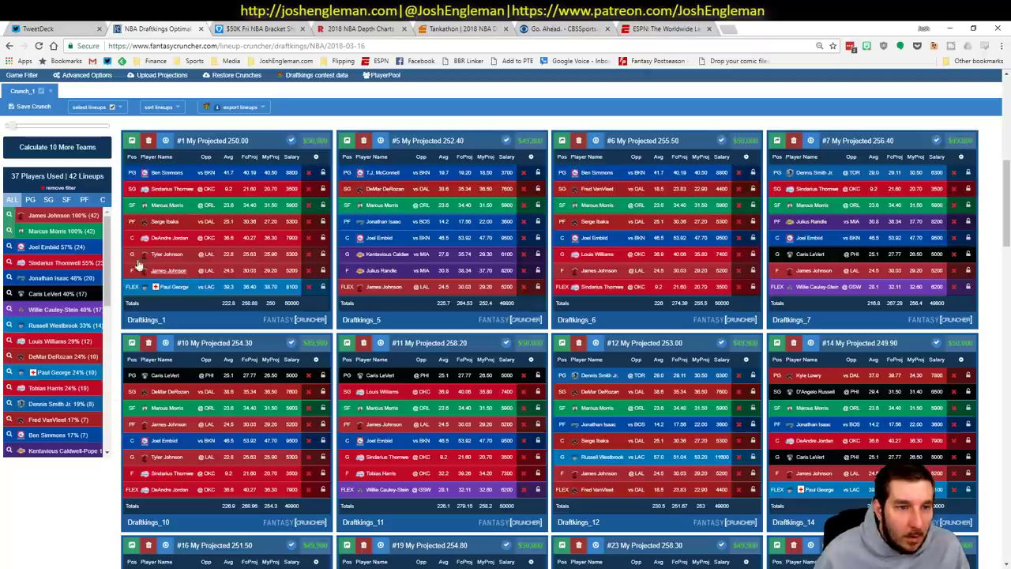
{"action": "left_click", "coordinate": [17, 345]}
{"action": "key", "text": "alt+Tab"}
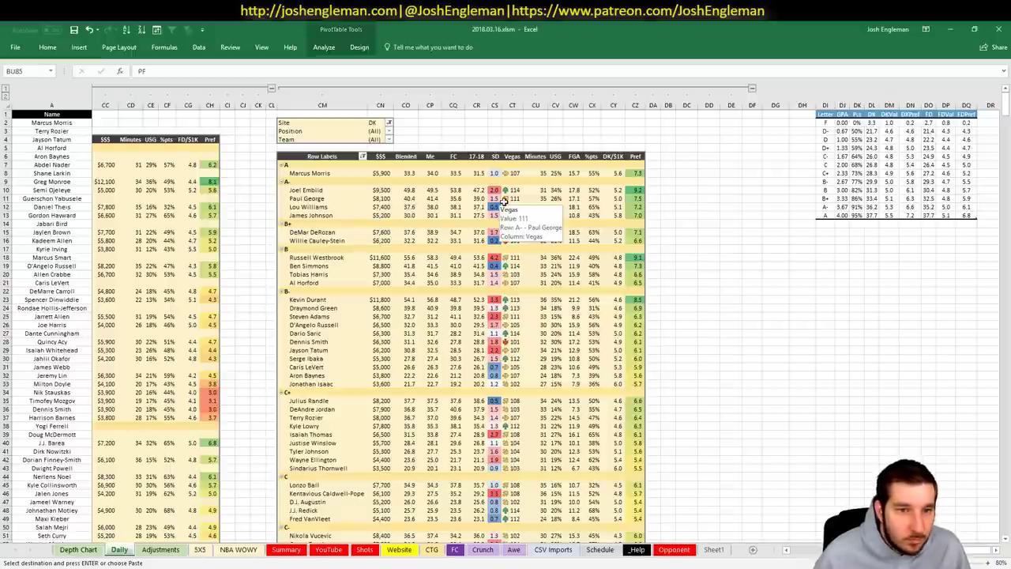
{"action": "key", "text": "alt+Tab"}
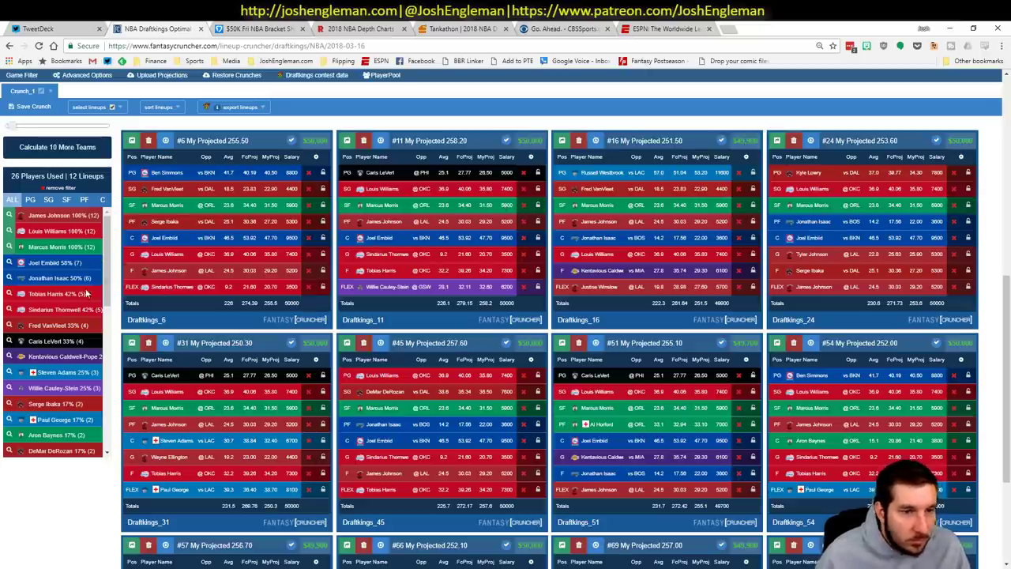
{"action": "left_click", "coordinate": [10, 390]}
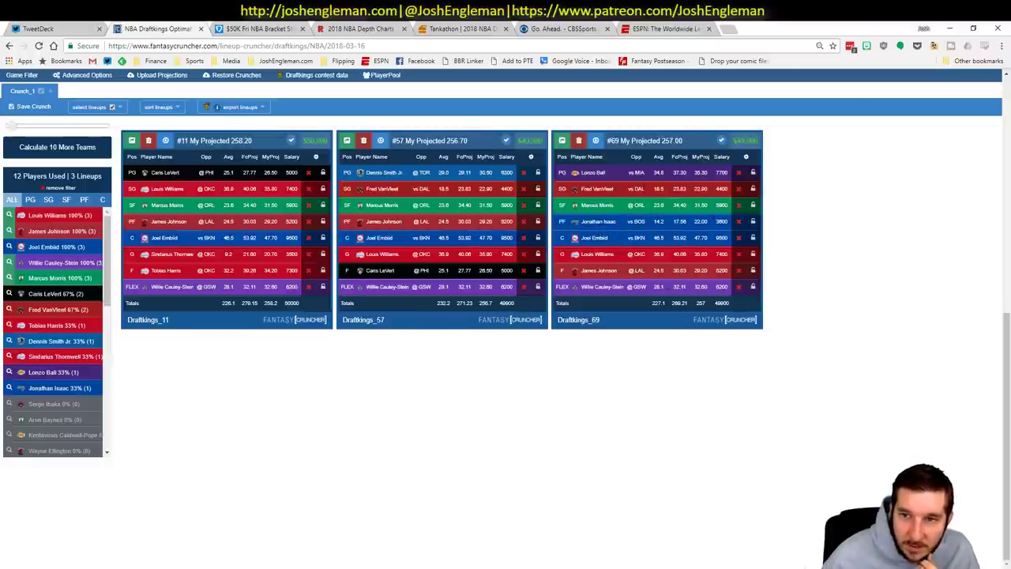
- In lineup #69, lock Lonzo Ball, Marcus Morris, Louis Williams, James Johnson and Willie Cauley-Stein
{"action": "left_click", "coordinate": [753, 172]}
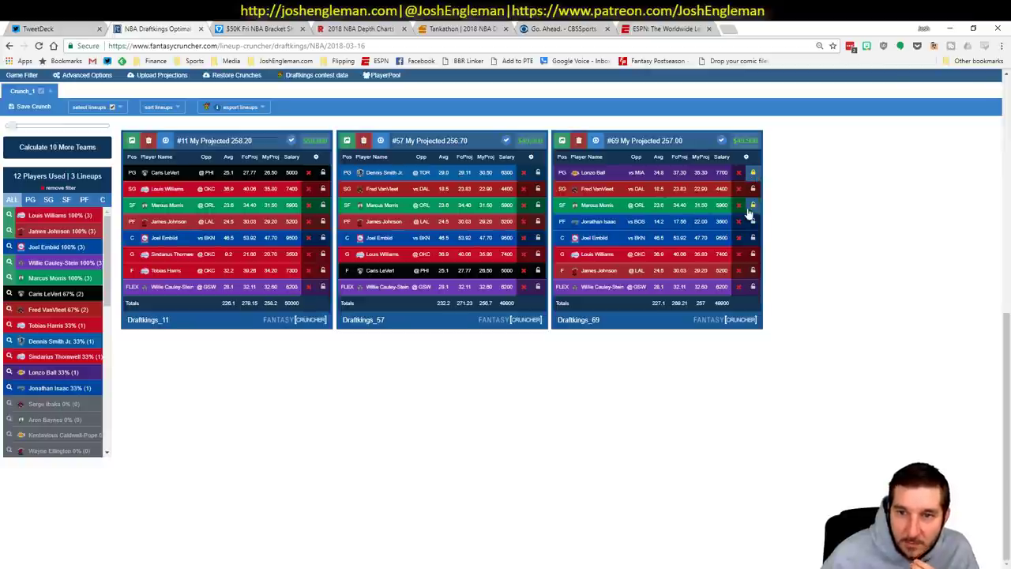
{"action": "left_click", "coordinate": [753, 205]}
{"action": "left_click", "coordinate": [753, 237]}
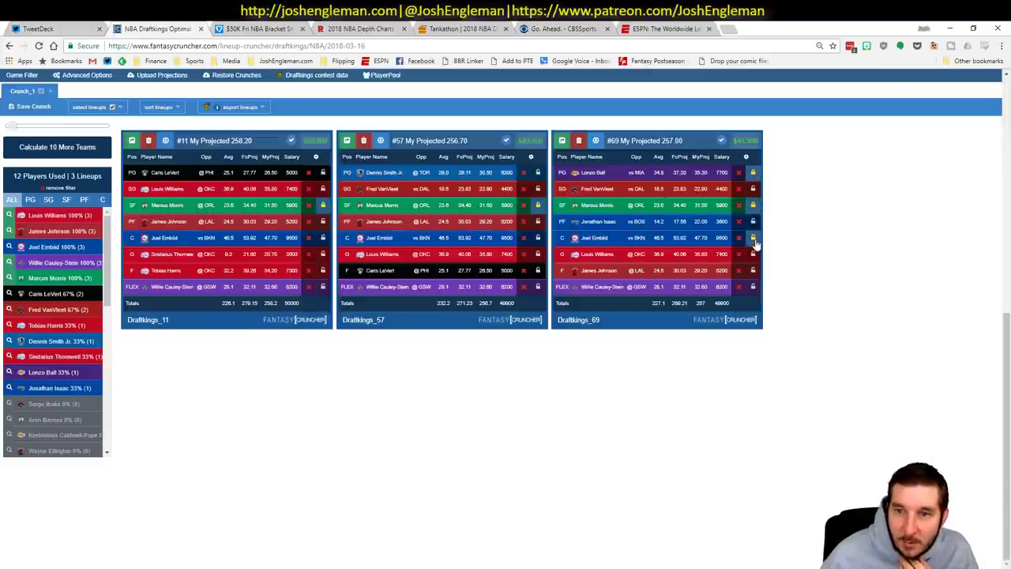
{"action": "left_click", "coordinate": [753, 253]}
{"action": "left_click", "coordinate": [753, 270]}
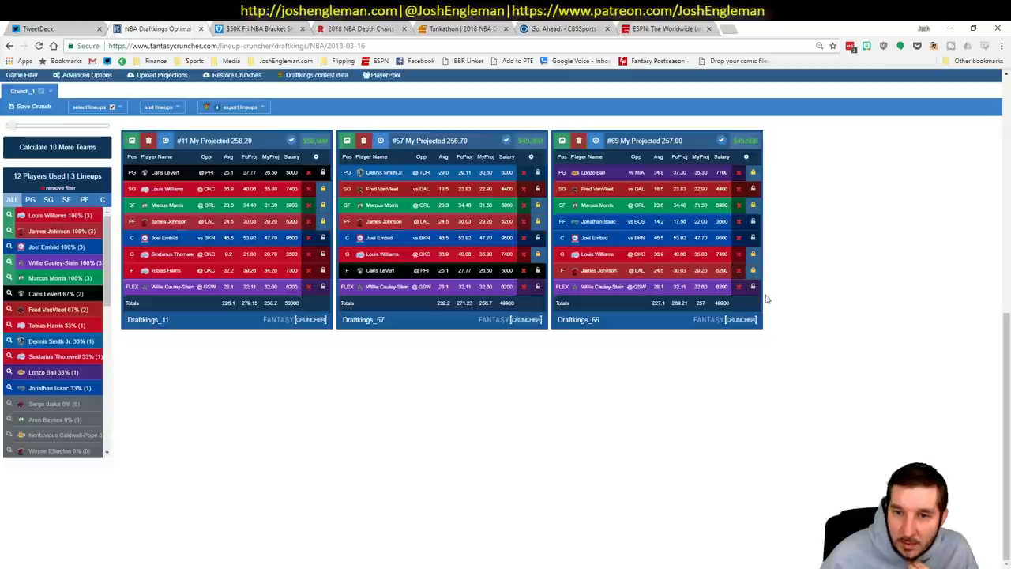
{"action": "left_click", "coordinate": [753, 286]}
- Calculate 20 DraftKings lineups around the five locked players and sort them by My Projected
{"action": "scroll", "coordinate": [92, 95], "scroll_direction": "up", "scroll_amount": 3}
{"action": "left_click", "coordinate": [38, 237]}
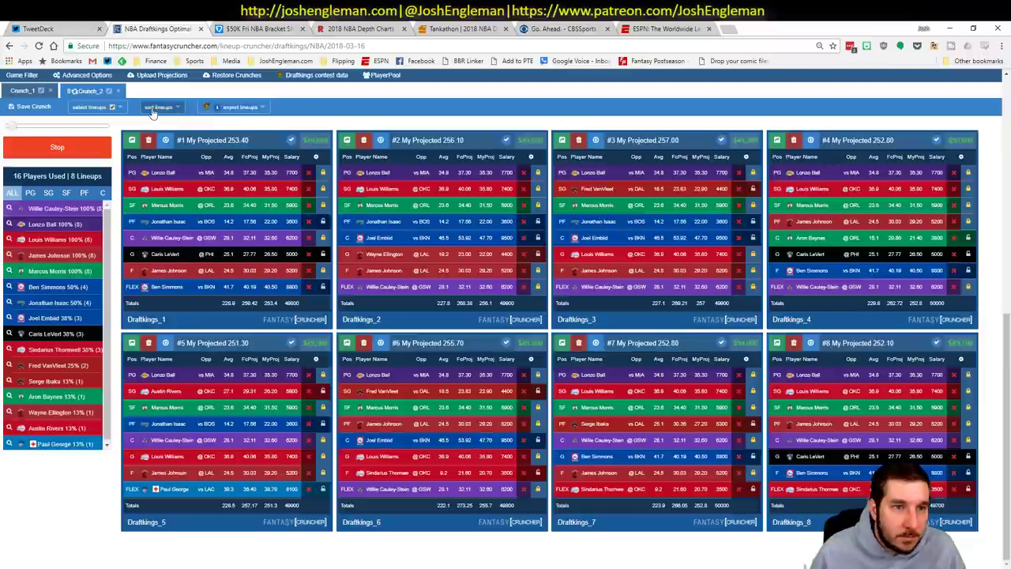
{"action": "left_click", "coordinate": [161, 107]}
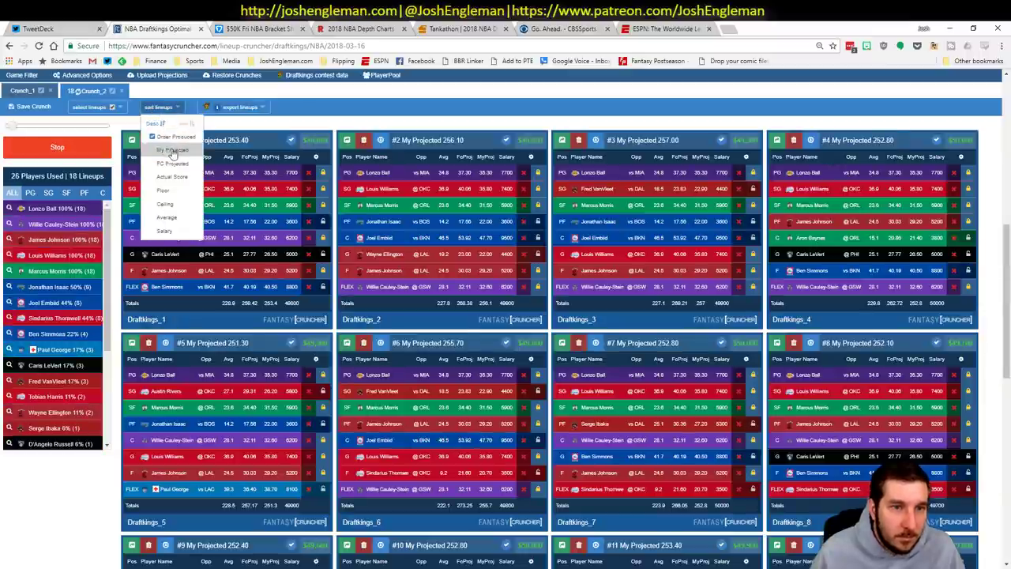
{"action": "left_click", "coordinate": [172, 149]}
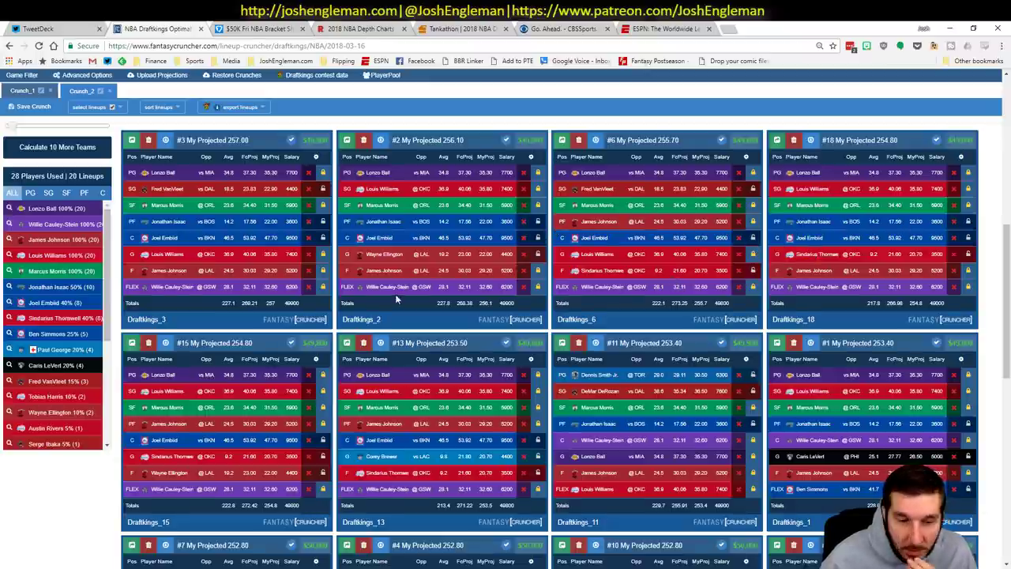
- Review the sorted DraftKings lineups and the player pool, and return to the Daily sheet in the Excel workbook
{"action": "scroll", "coordinate": [395, 297], "scroll_direction": "down", "scroll_amount": 1}
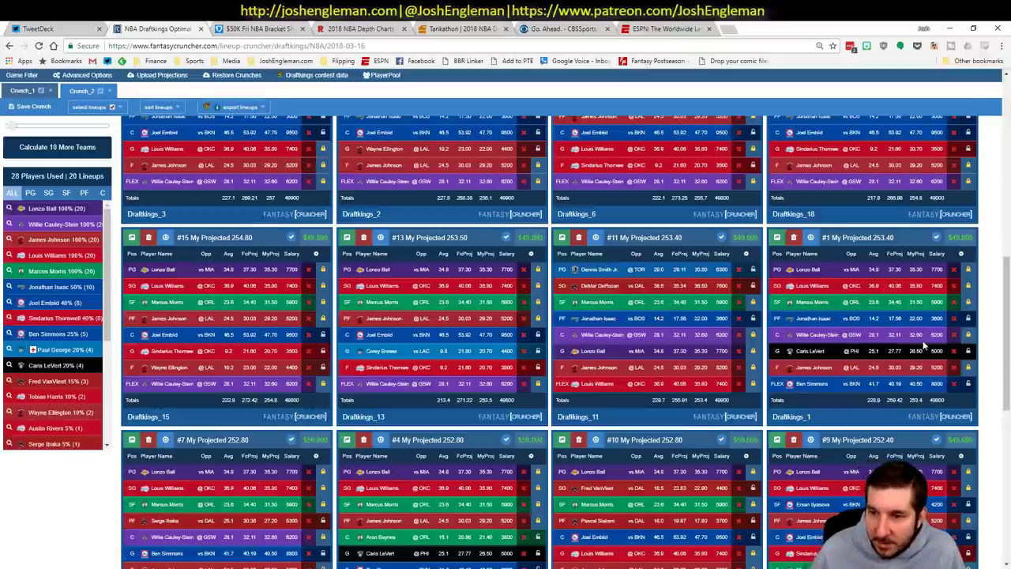
{"action": "scroll", "coordinate": [945, 351], "scroll_direction": "down", "scroll_amount": 2}
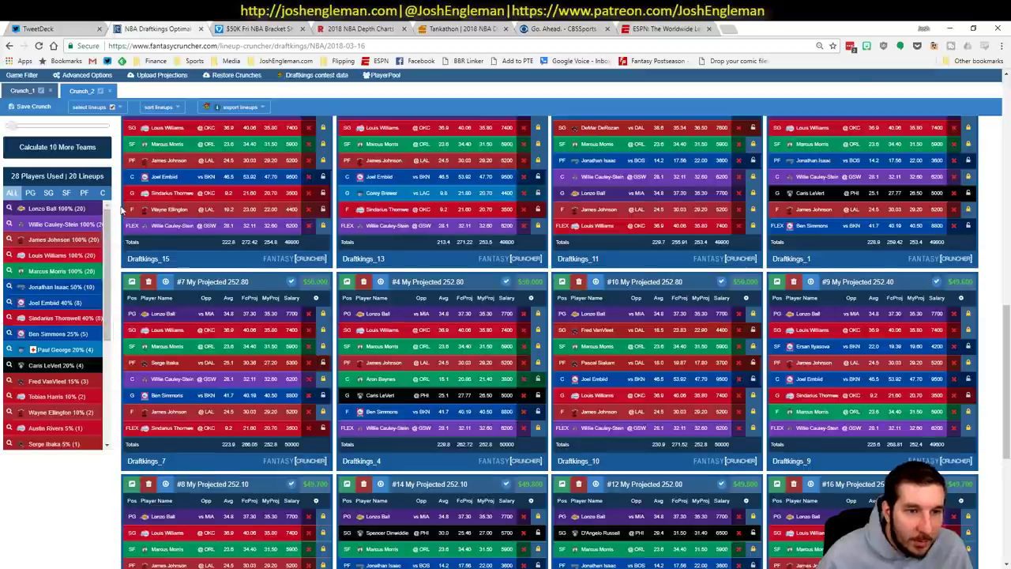
{"action": "scroll", "coordinate": [123, 209], "scroll_direction": "up", "scroll_amount": 5}
{"action": "scroll", "coordinate": [123, 210], "scroll_direction": "up", "scroll_amount": 5}
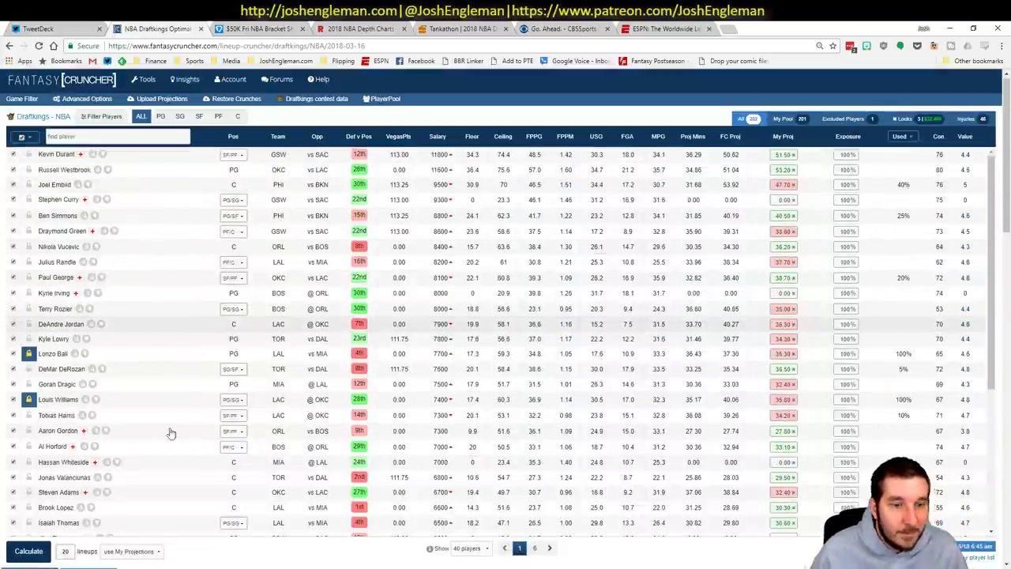
{"action": "key", "text": "alt+Tab"}
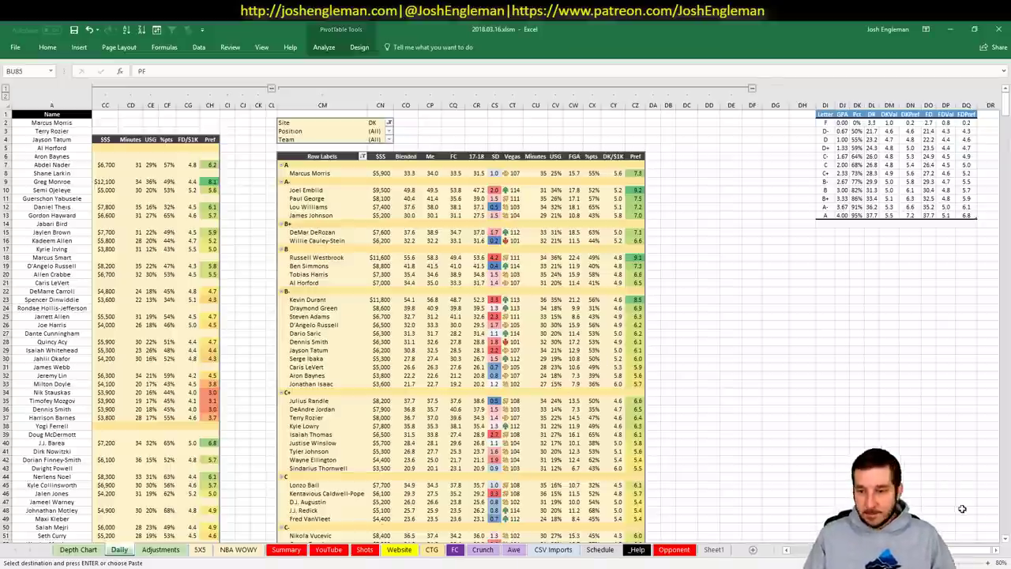
{"action": "scroll", "coordinate": [506, 316], "scroll_direction": "left", "scroll_amount": 6}
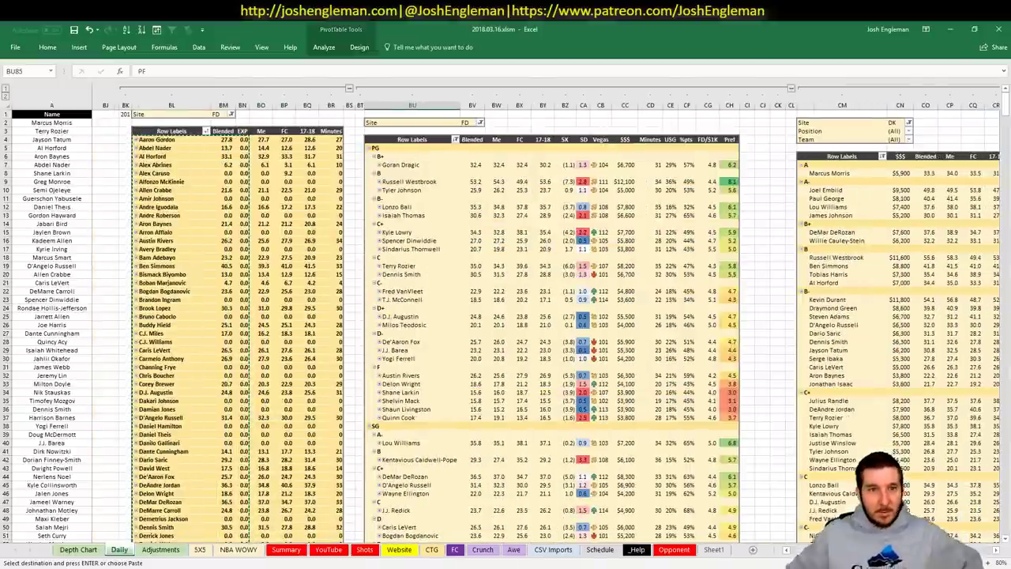